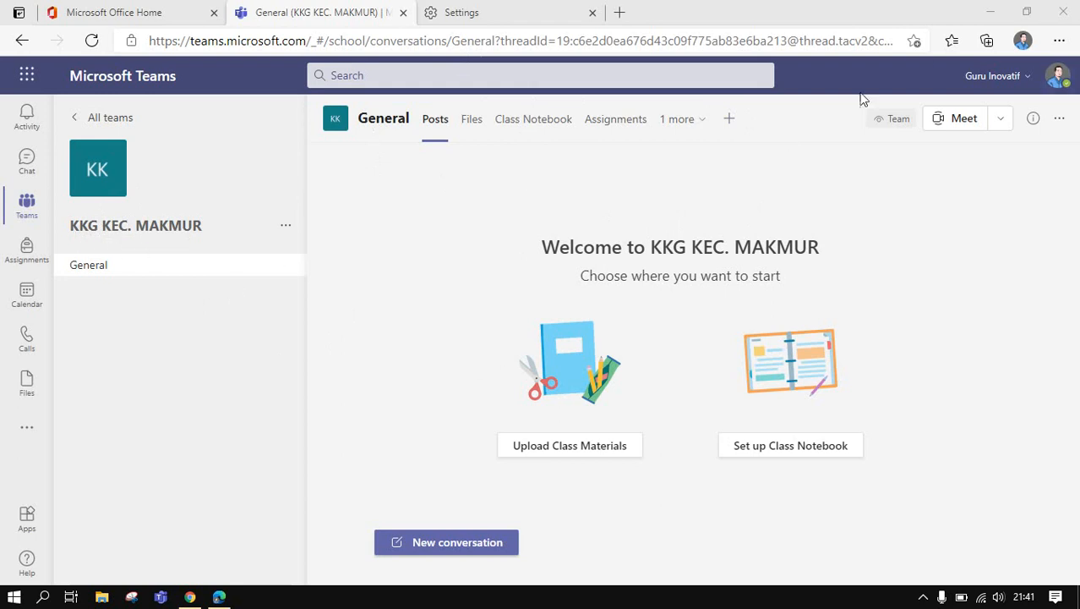
# - Choose Tasks by Planner and To Do as the app for a new tab in the General channel
pyautogui.click(730, 121)
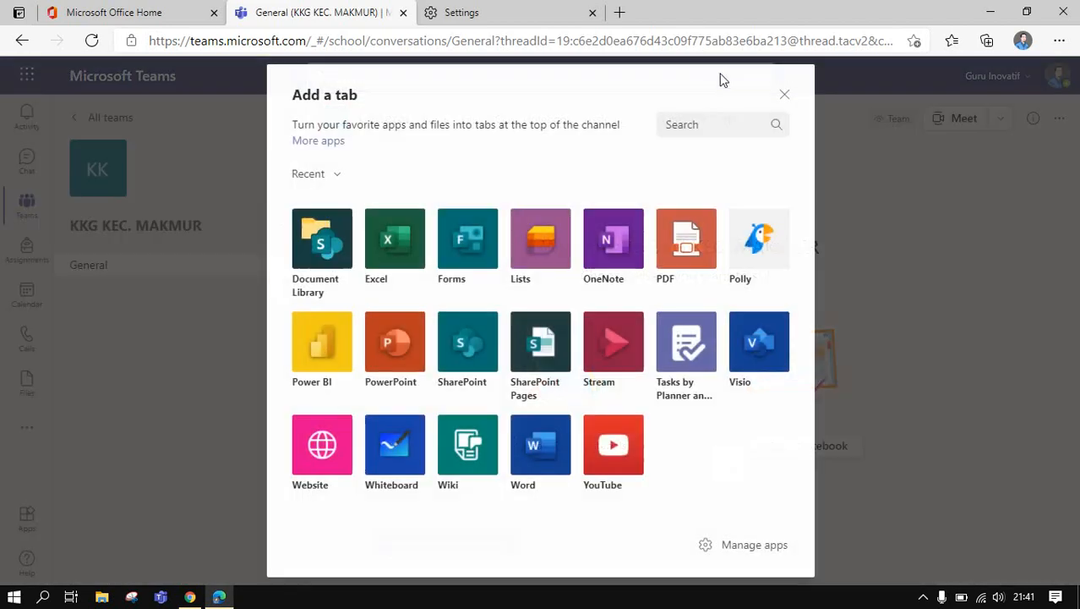
pyautogui.click(784, 94)
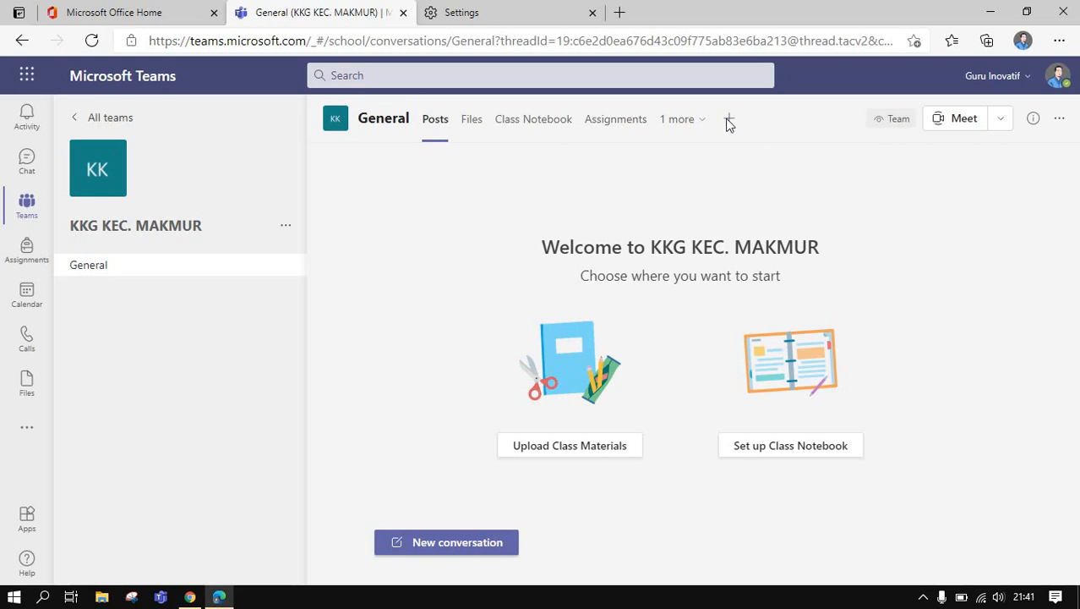
pyautogui.click(729, 119)
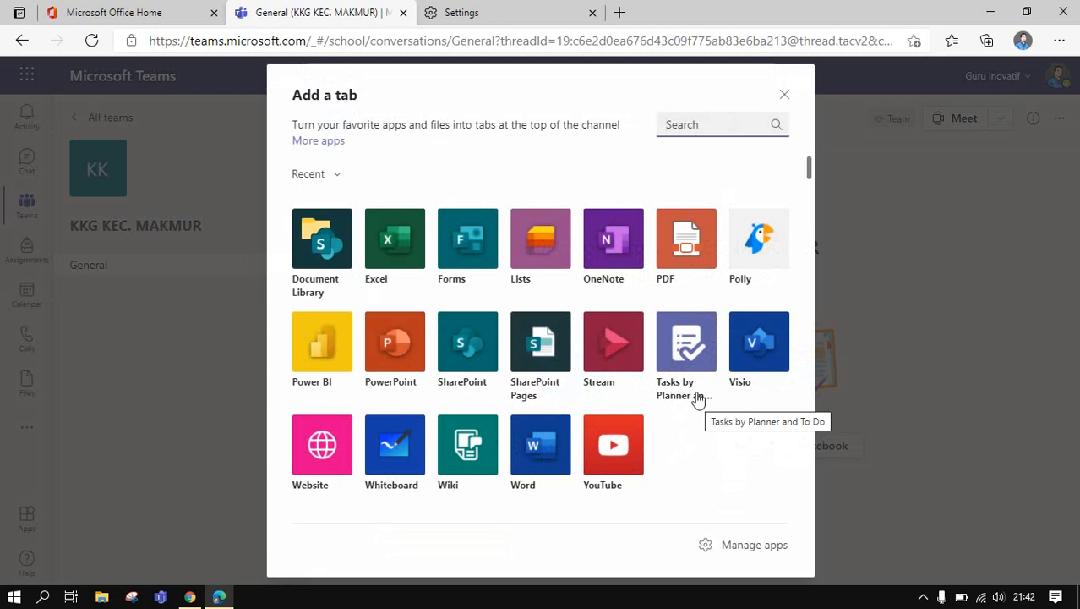
pyautogui.click(688, 353)
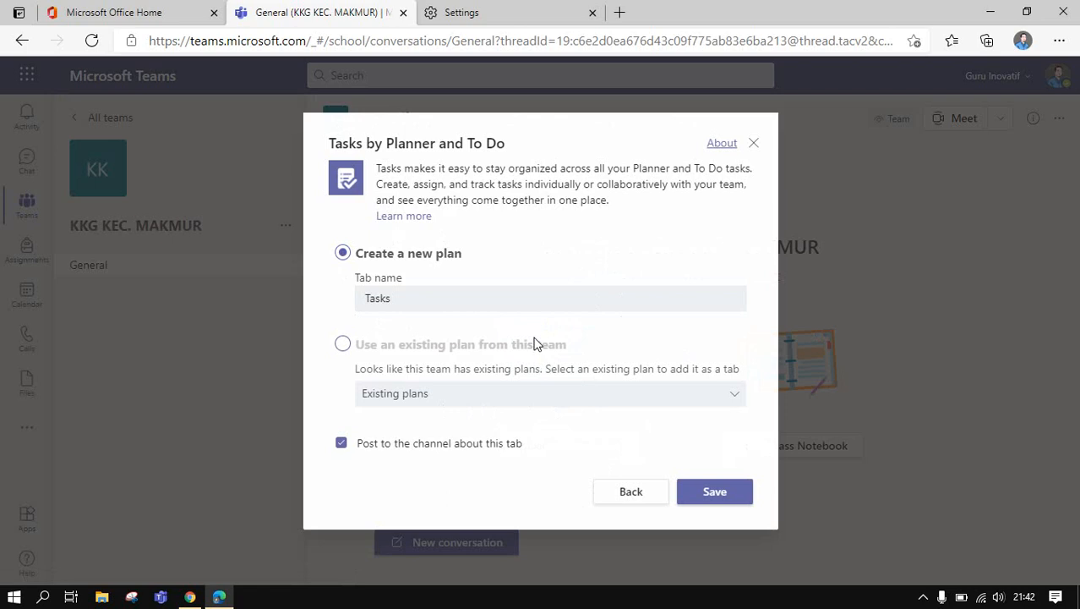
# - Name the new plan PAS GENAP 2020 and save it as a channel tab
pyautogui.click(426, 298)
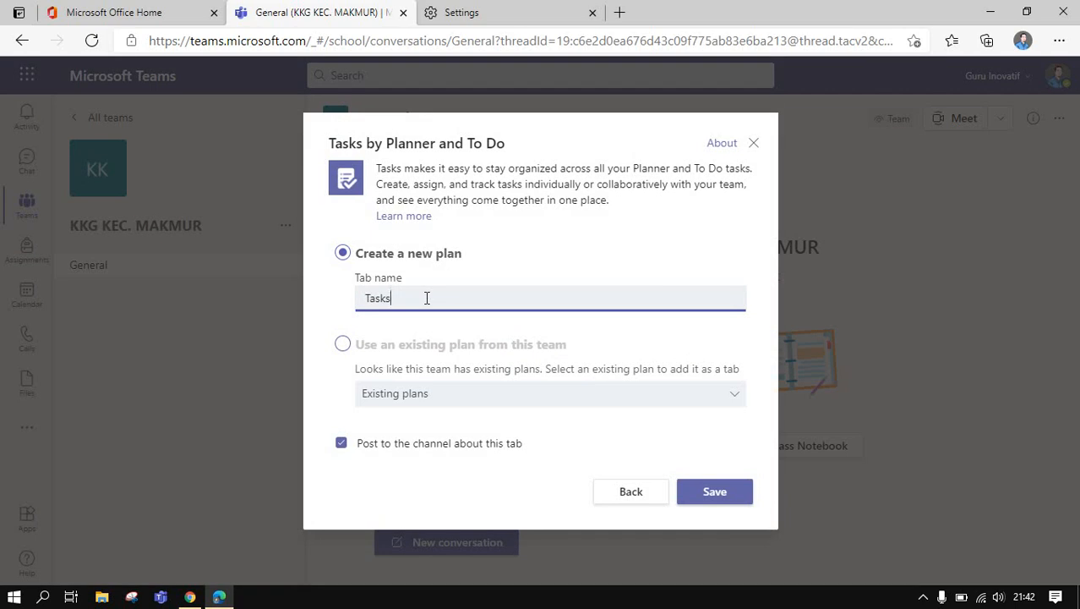
pyautogui.press('BackSpace')
pyautogui.press('BackSpace')
pyautogui.press('BackSpace')
pyautogui.press('BackSpace')
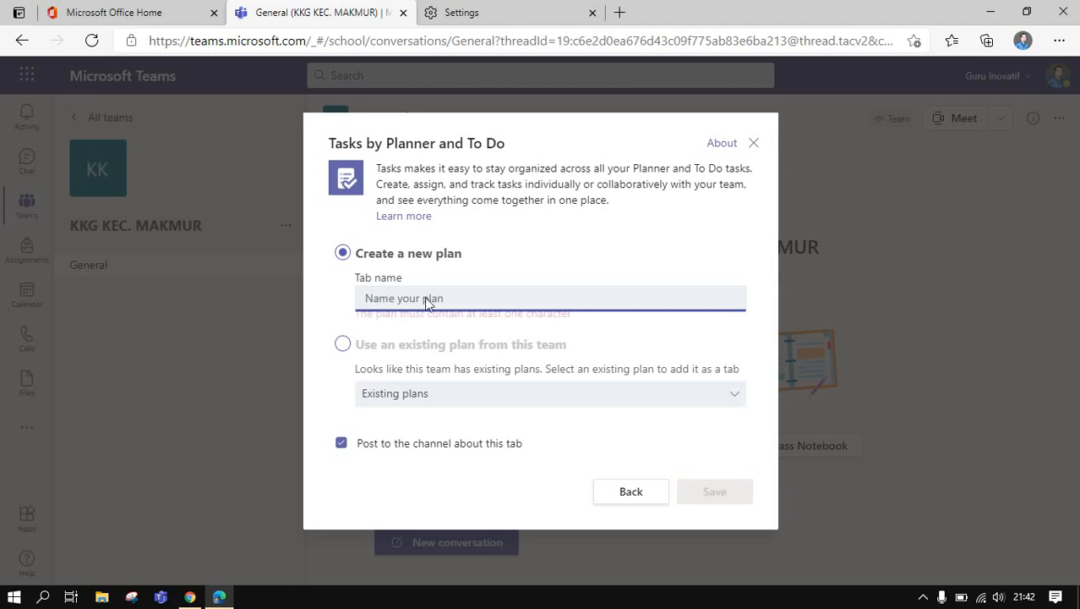
pyautogui.write('PAS')
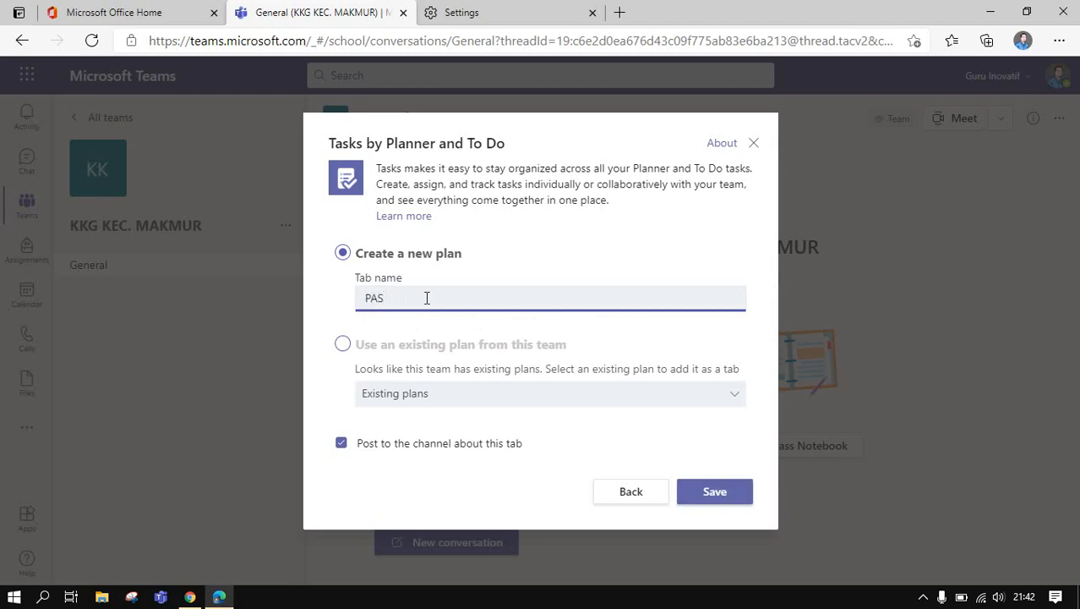
pyautogui.write(' GENAP 2020')
pyautogui.click(718, 500)
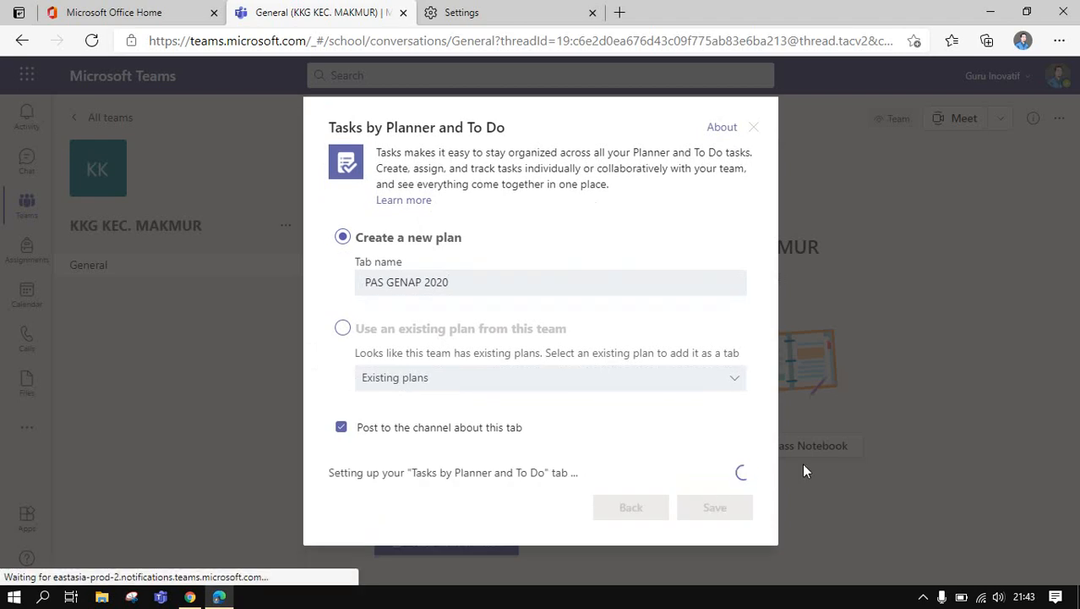
pyautogui.click(592, 12)
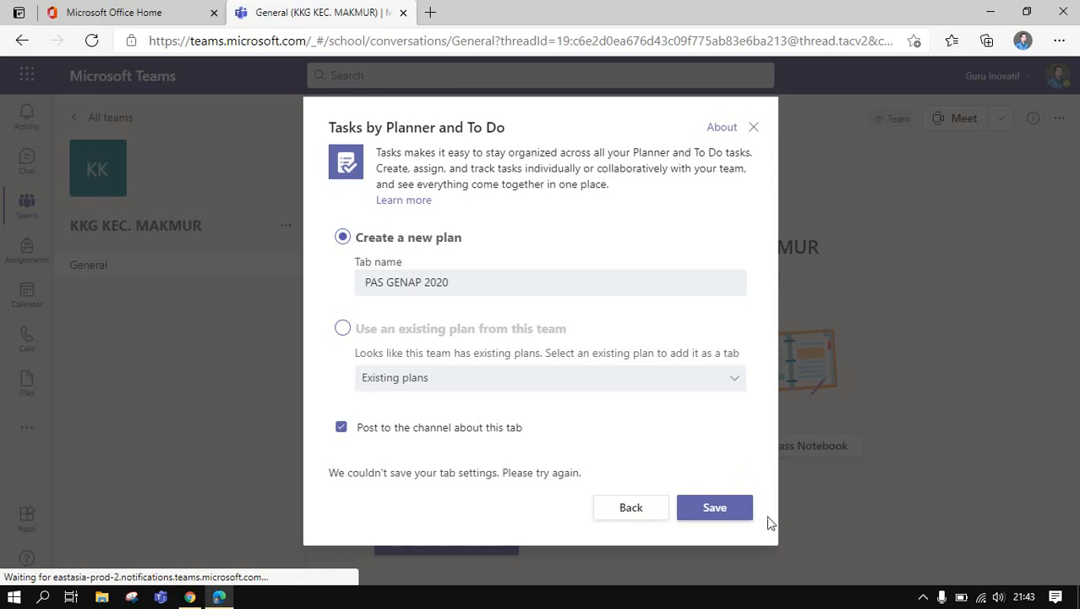
pyautogui.click(725, 515)
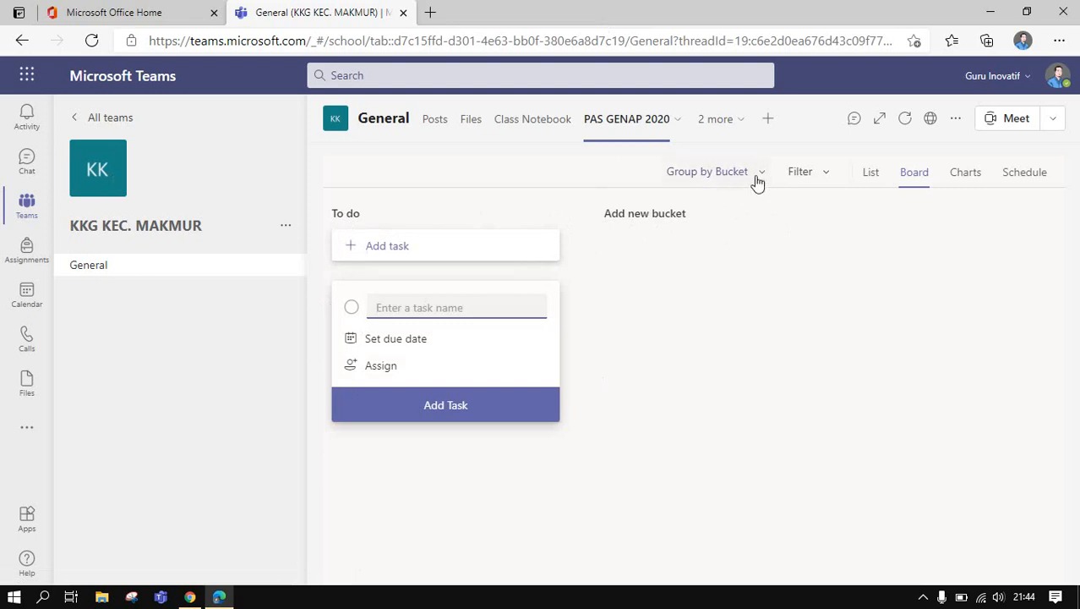
pyautogui.press('Escape')
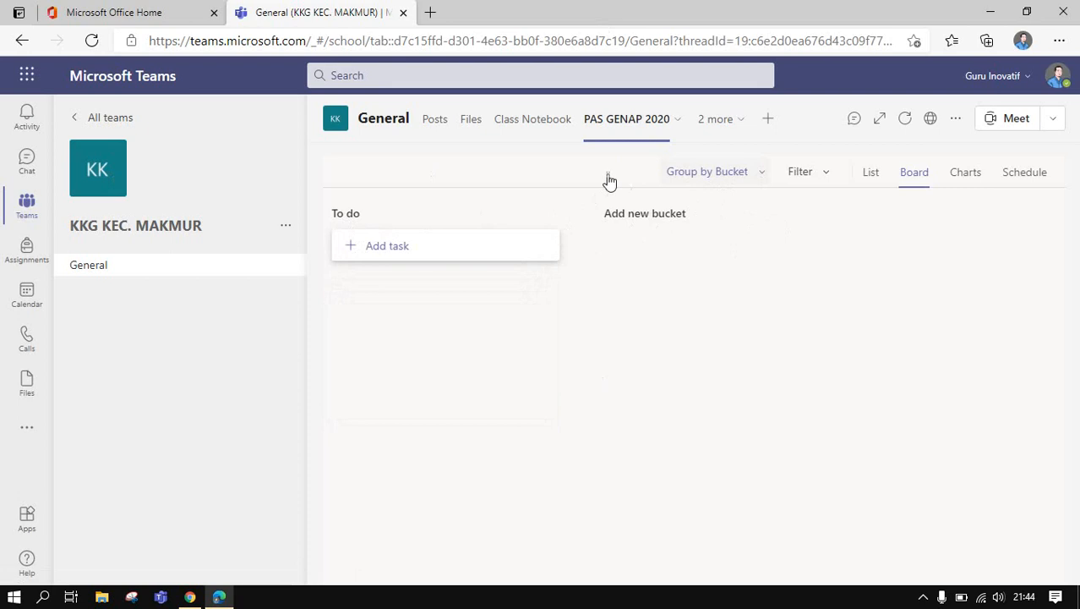
pyautogui.click(467, 244)
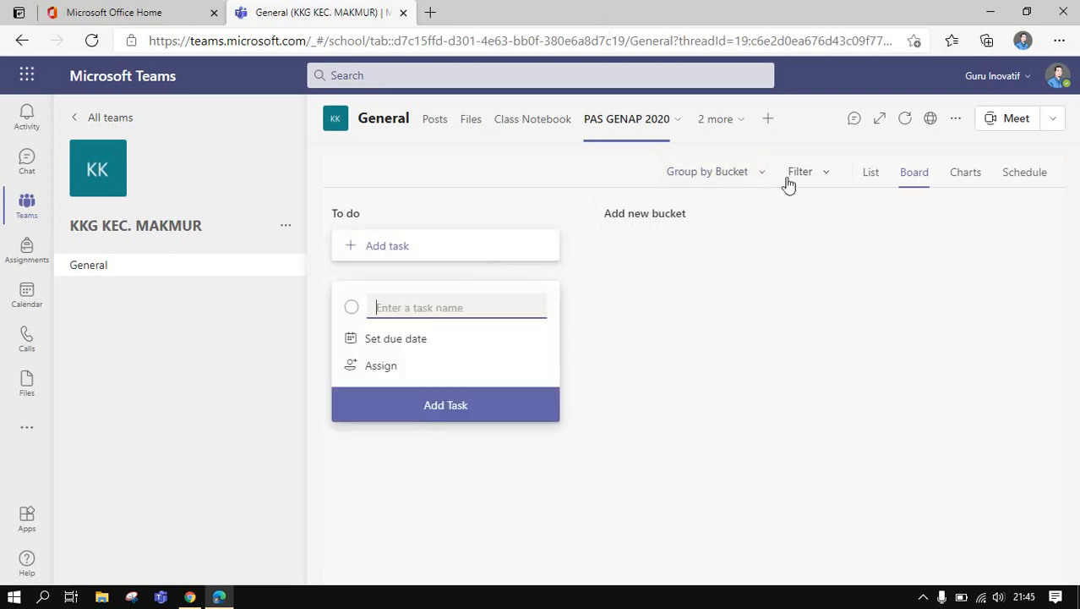
pyautogui.click(409, 246)
pyautogui.click(409, 246)
# - Rename the To do bucket as KELAS 4
pyautogui.click(341, 213)
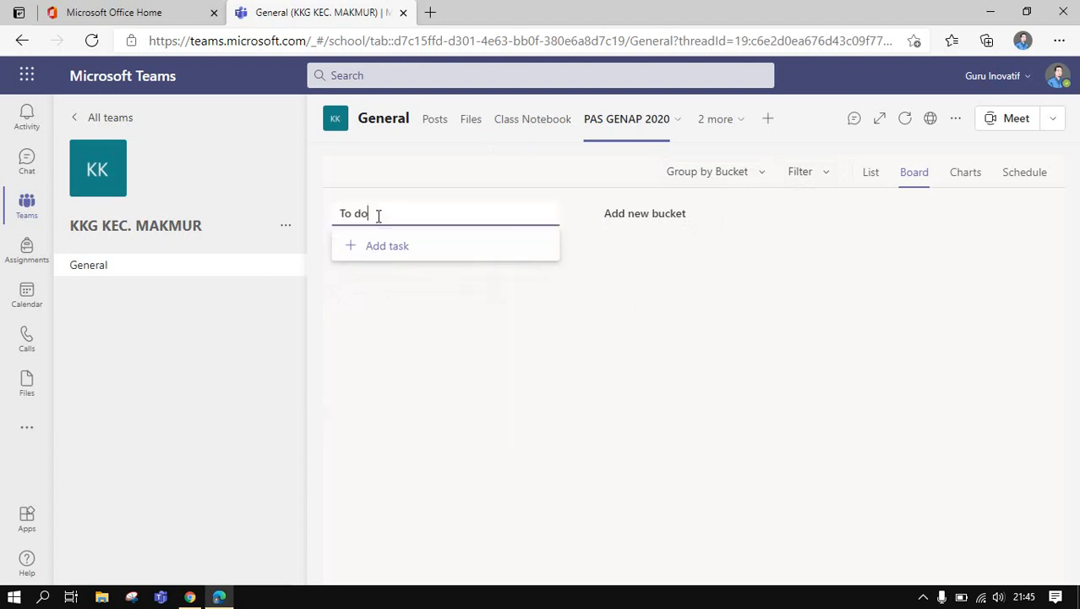
pyautogui.moveTo(378, 215); pyautogui.dragTo(321, 203)
pyautogui.press('BackSpace')
pyautogui.write('k')
pyautogui.press('BackSpace')
pyautogui.write('KELAS 4')
pyautogui.click(389, 254)
# - Add two new buckets named KELAS 5 and KELAS 6 to the plan board
pyautogui.click(632, 215)
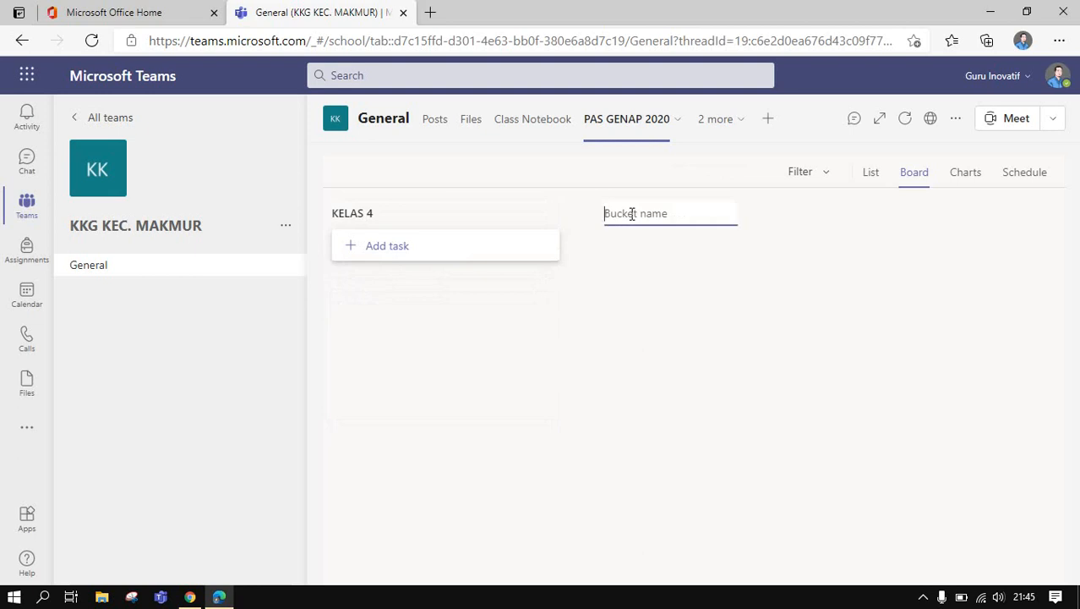
pyautogui.write('KELAS 5')
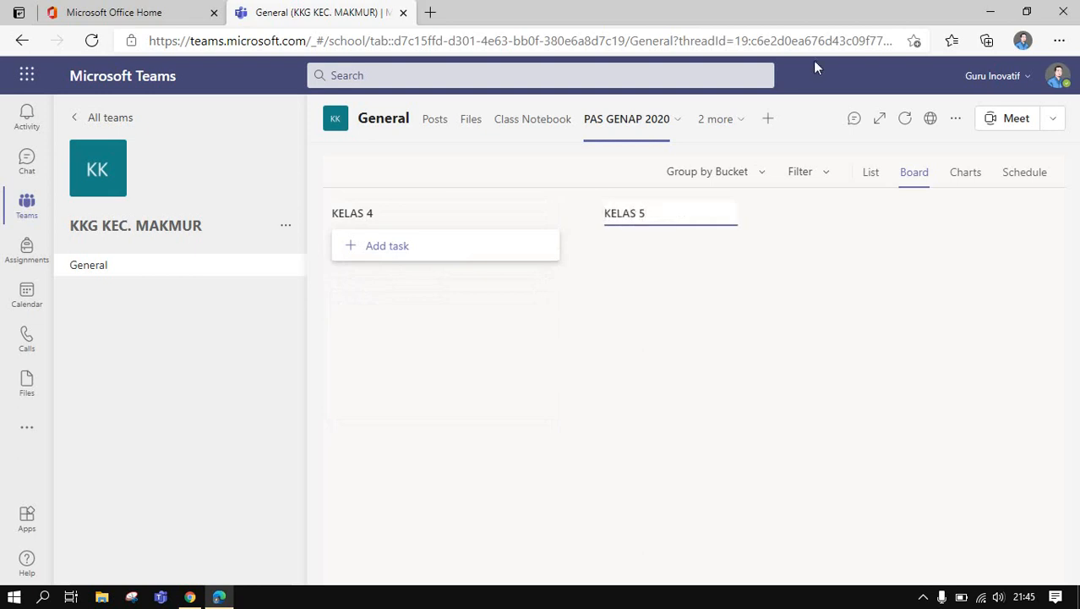
pyautogui.click(762, 205)
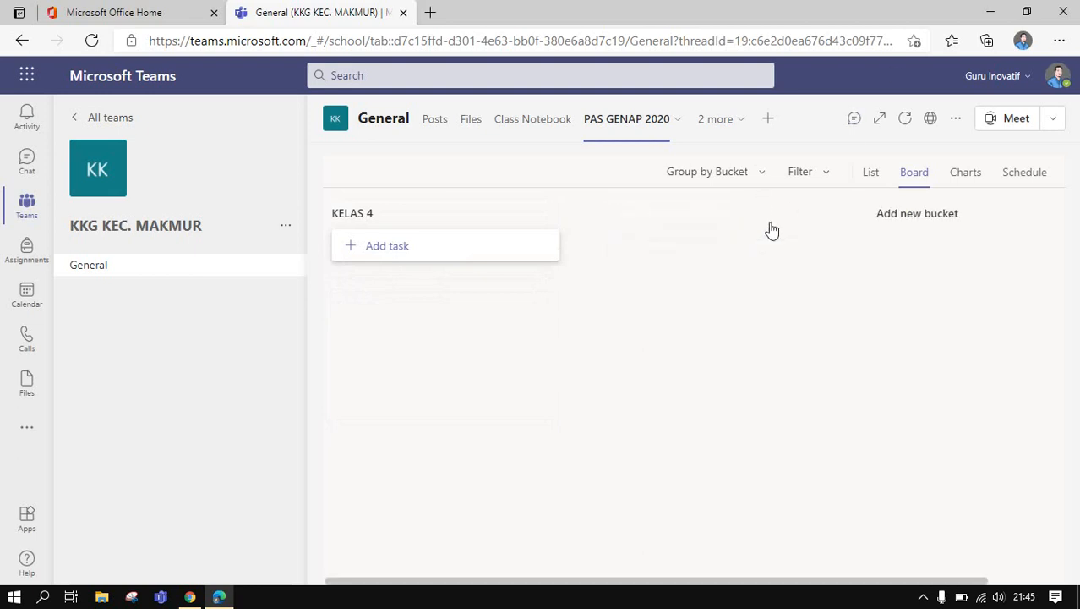
pyautogui.click(894, 214)
pyautogui.write('KELAS 6')
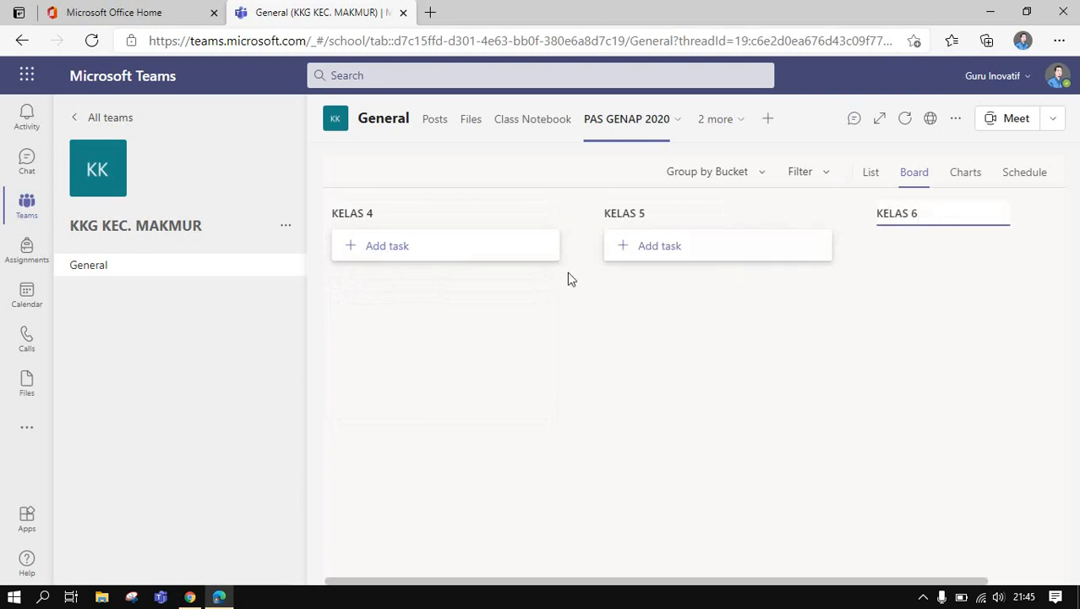
pyautogui.click(469, 247)
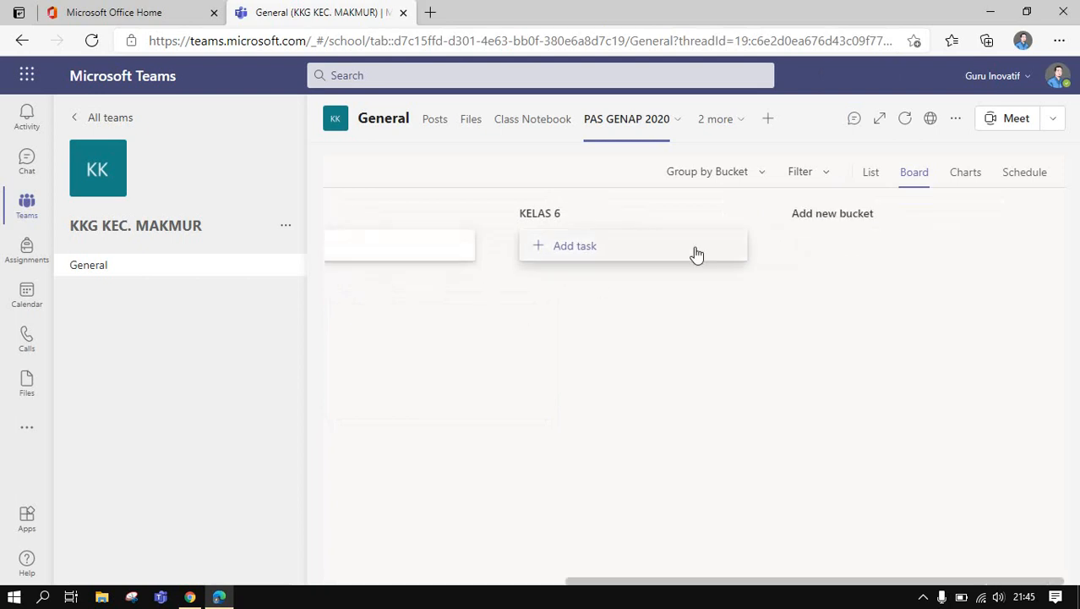
pyautogui.click(430, 213)
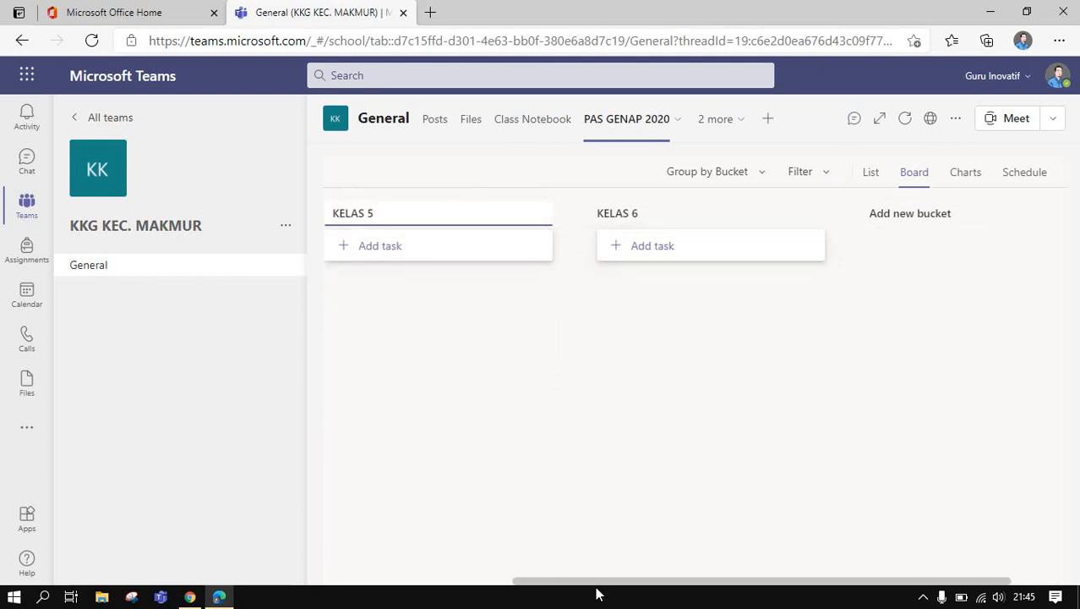
# - Add a task named MATEMATIKA to the KELAS 4 bucket
pyautogui.moveTo(591, 579); pyautogui.dragTo(362, 557)
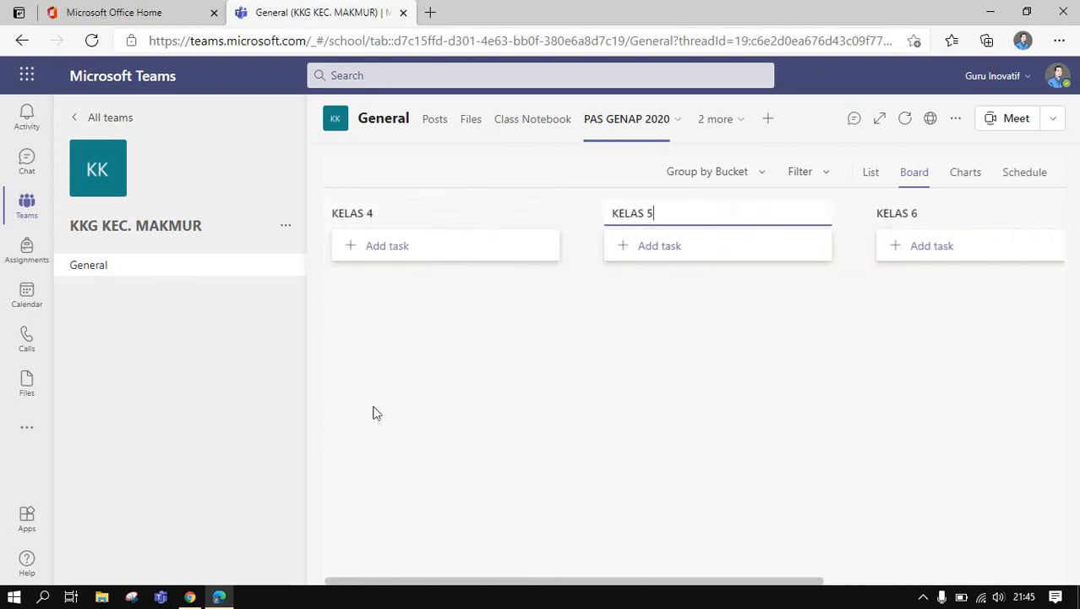
pyautogui.click(381, 254)
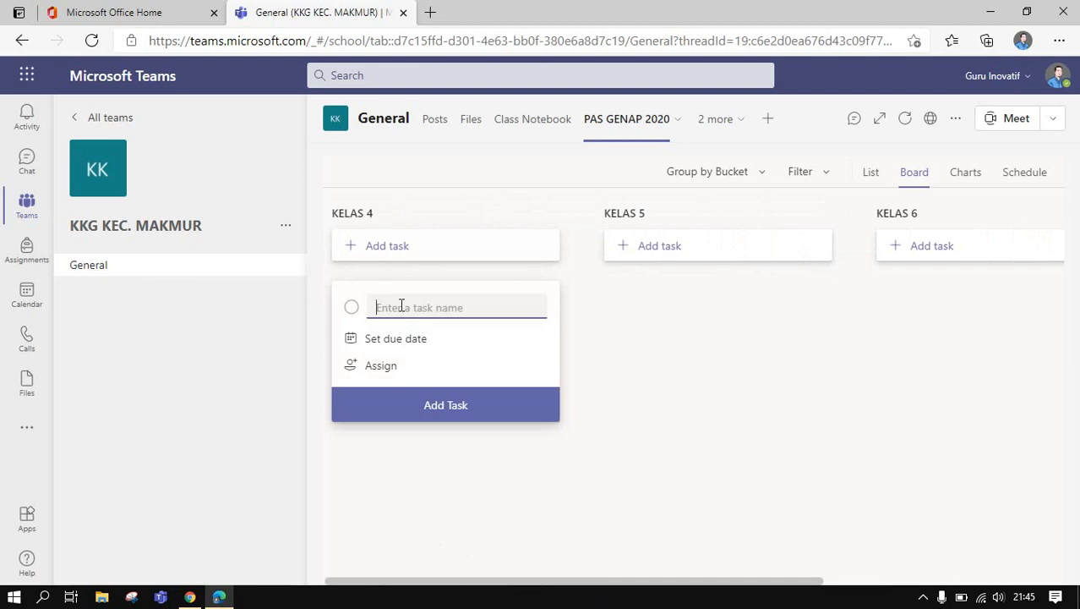
pyautogui.write('k')
pyautogui.press('BackSpace')
pyautogui.write('KISI-KIR')
pyautogui.press('BackSpace')
pyautogui.write('MATEMATIKA')
pyautogui.click(429, 409)
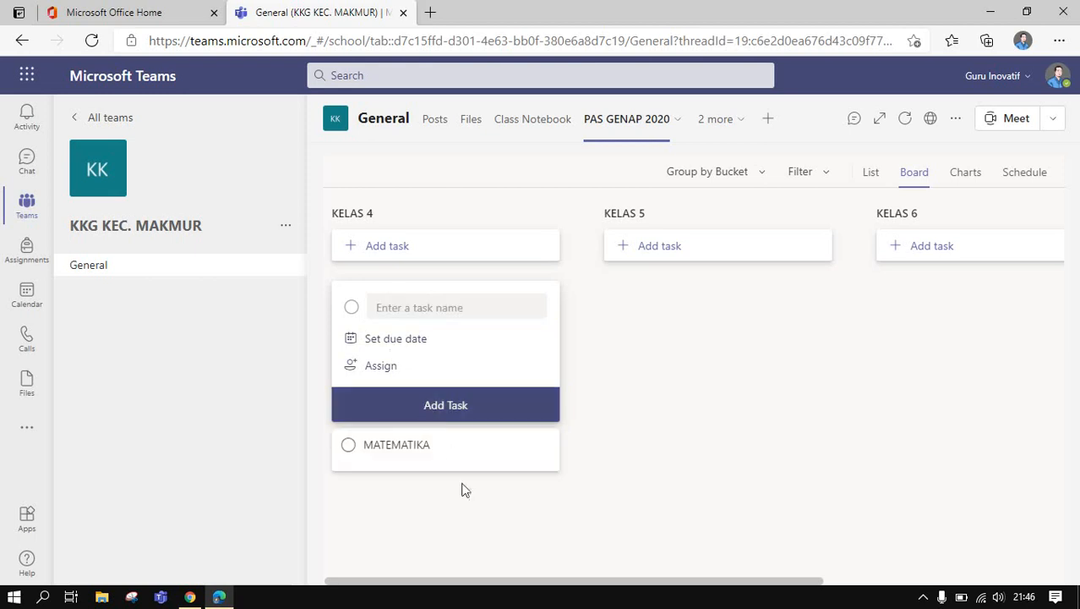
# - Add a task named AGAMA ISLAM to the KELAS 4 bucket
pyautogui.click(398, 306)
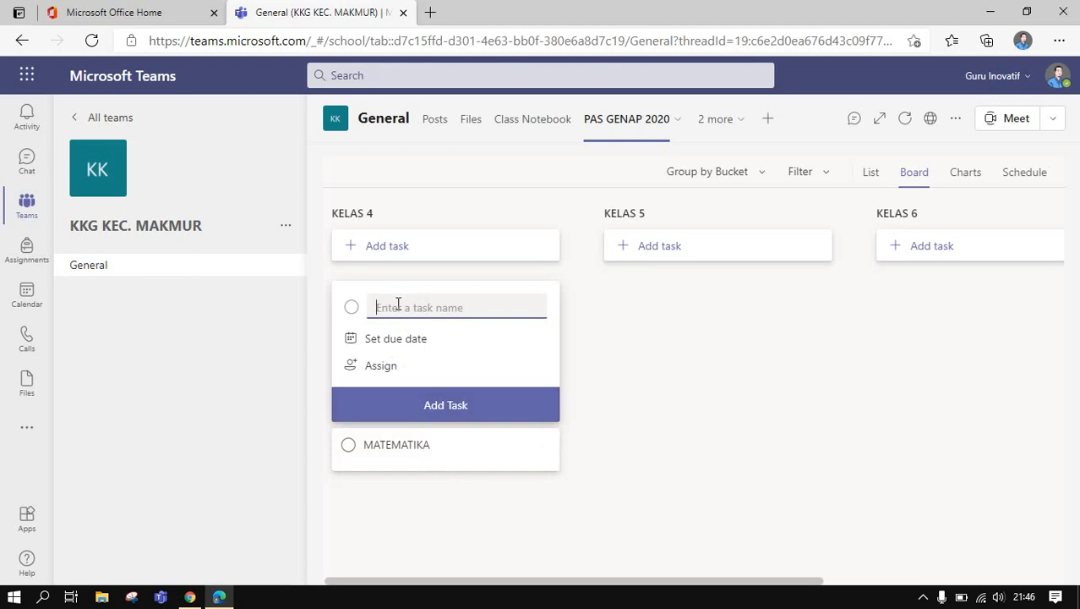
pyautogui.write('a')
pyautogui.press('BackSpace')
pyautogui.write('AGAMA ISLAM')
pyautogui.click(410, 424)
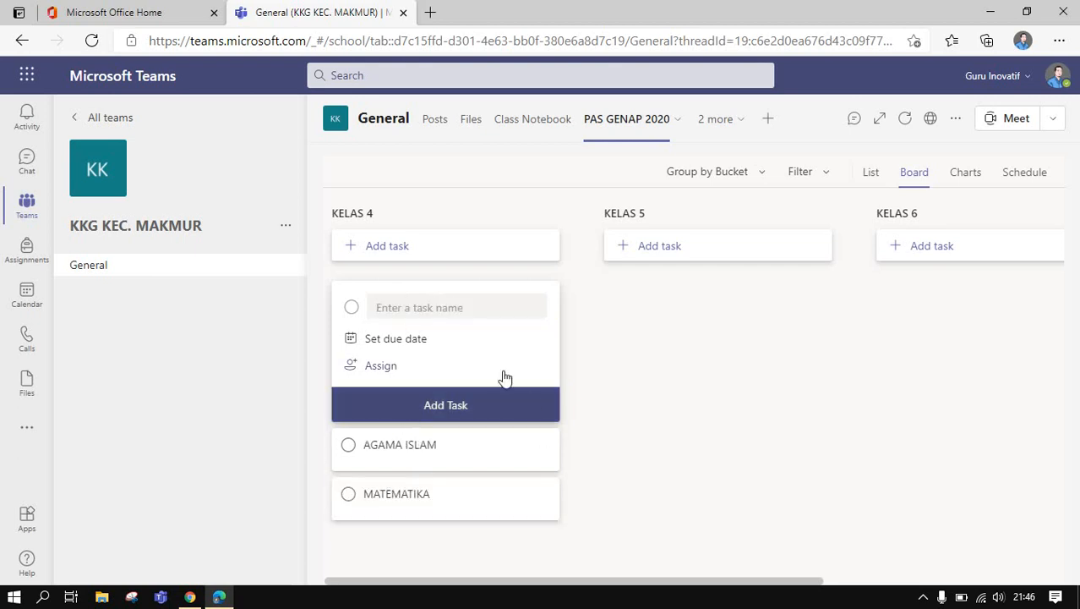
# - Add a task named TEMA 8 to the KELAS 4 bucket and close the new-task form
pyautogui.click(409, 309)
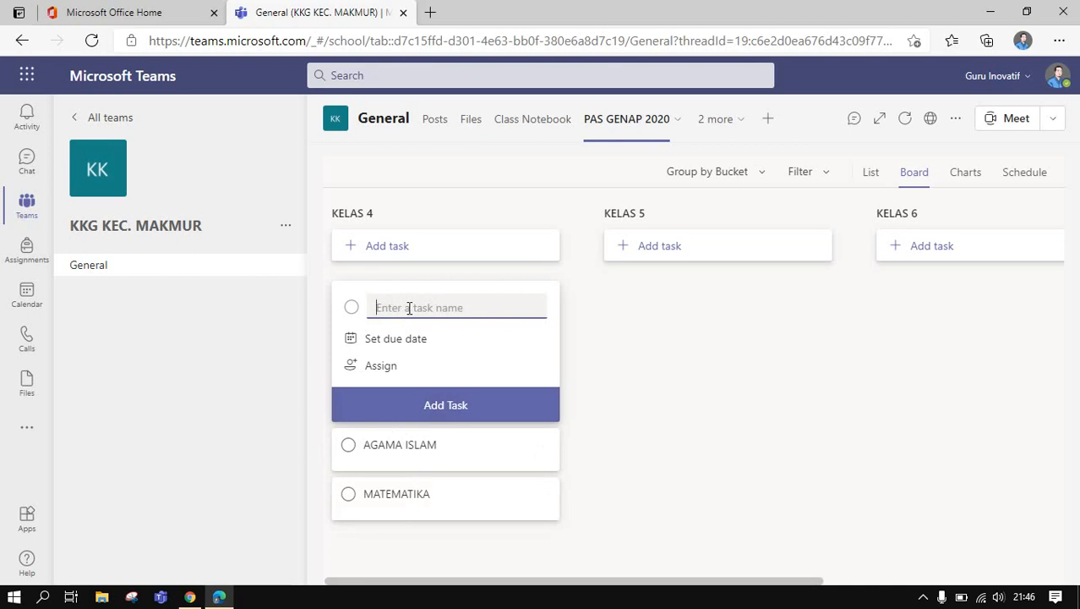
pyautogui.write('TEMA 8')
pyautogui.click(430, 403)
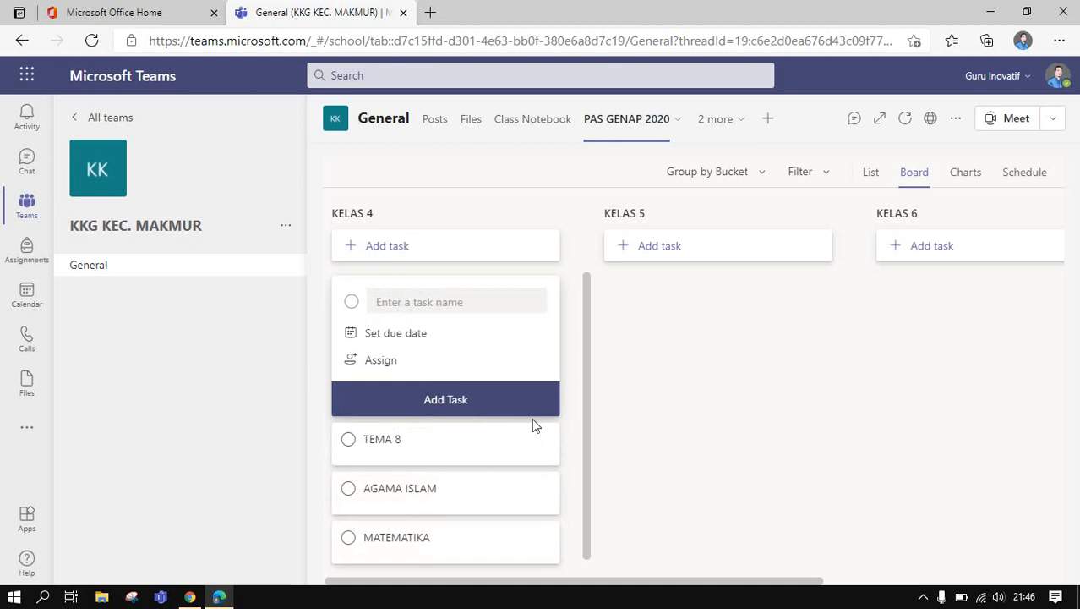
pyautogui.click(569, 451)
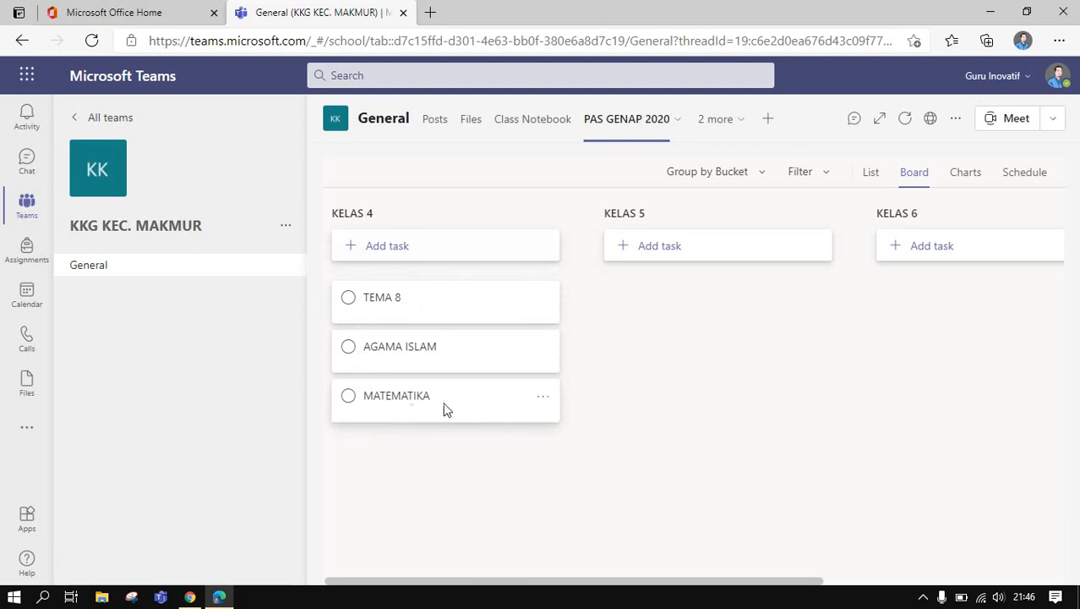
# - Assign the MATEMATIKA task in the KELAS 4 bucket to the second team member listed
pyautogui.click(404, 398)
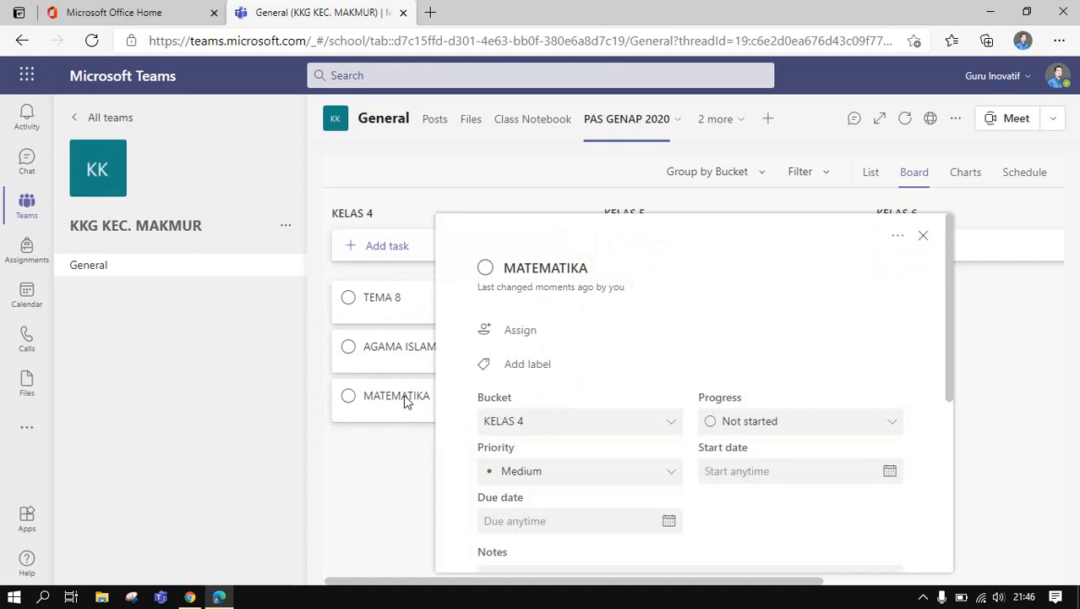
pyautogui.click(533, 337)
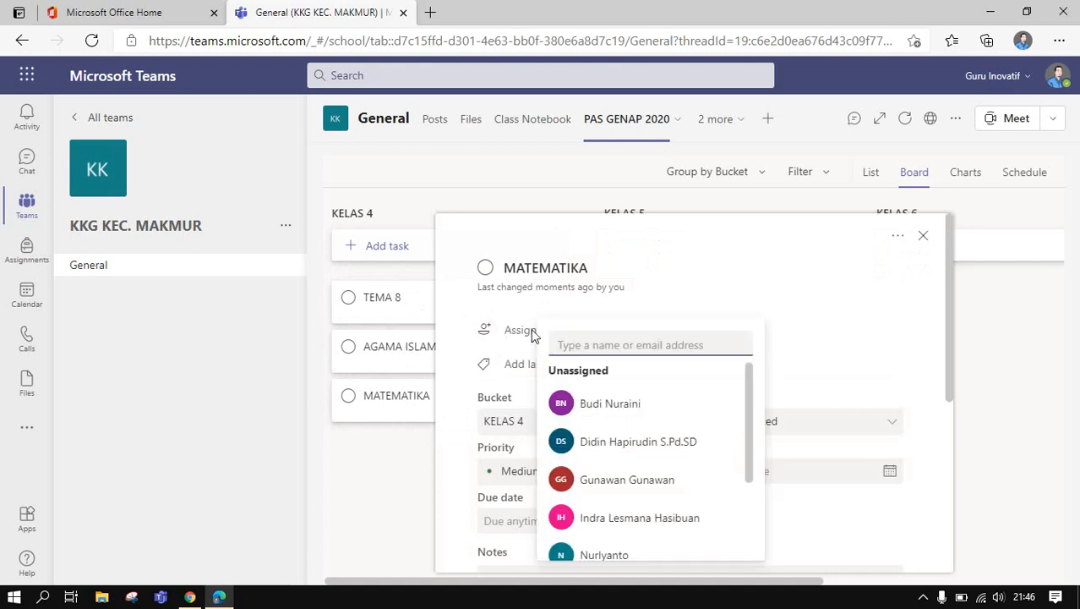
pyautogui.scroll(-3, 664, 415)
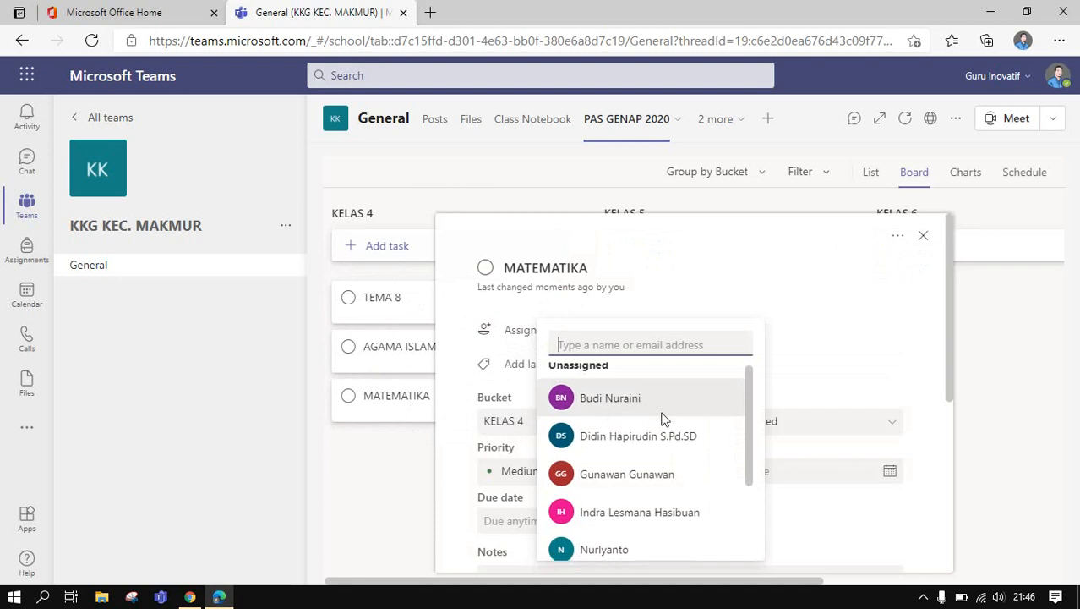
pyautogui.scroll(3, 659, 486)
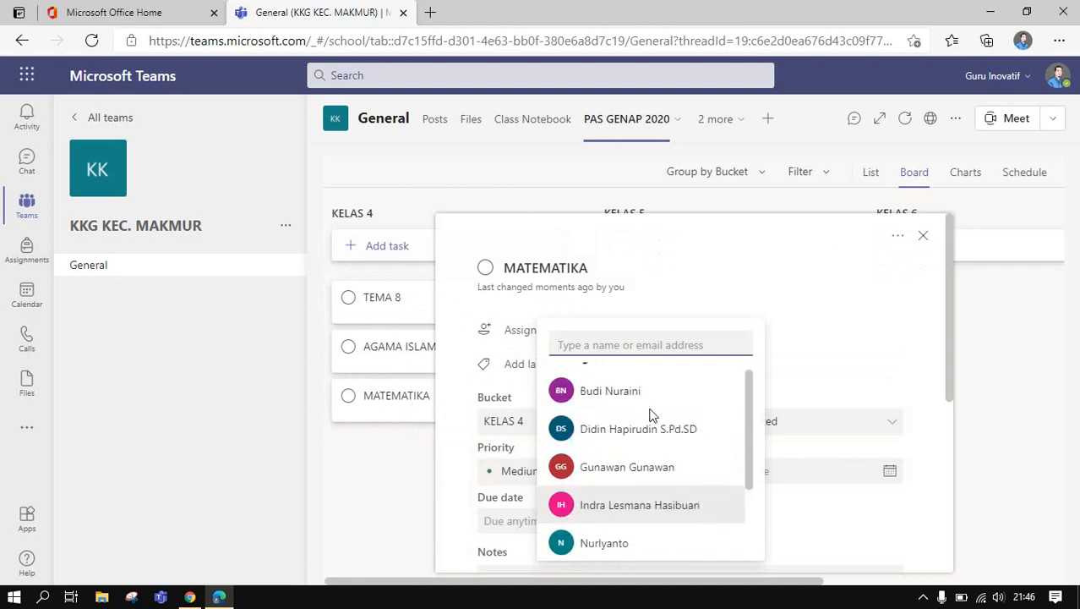
pyautogui.click(634, 441)
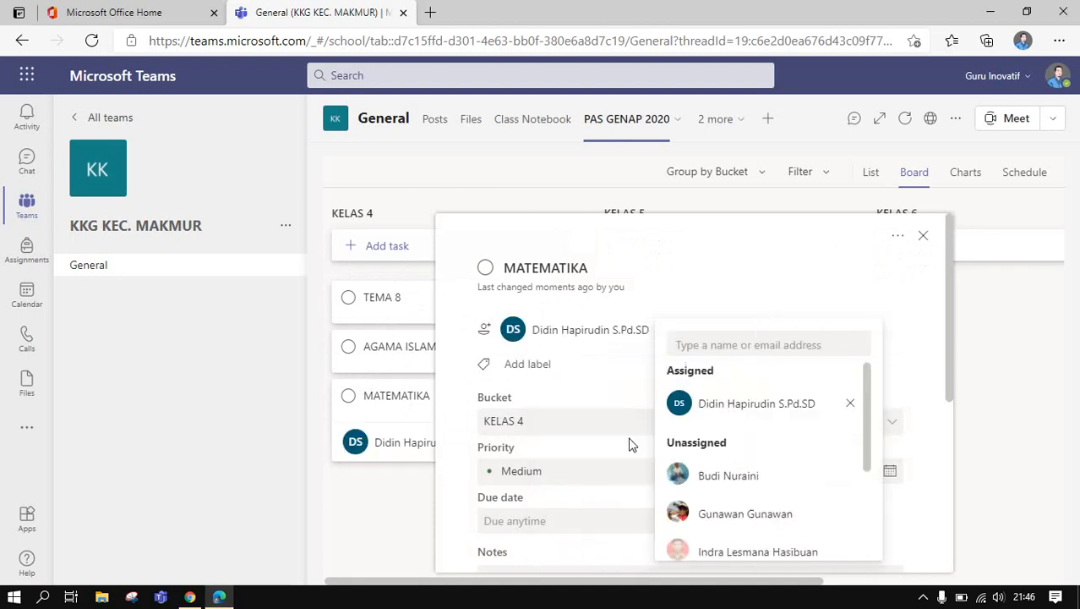
pyautogui.click(696, 255)
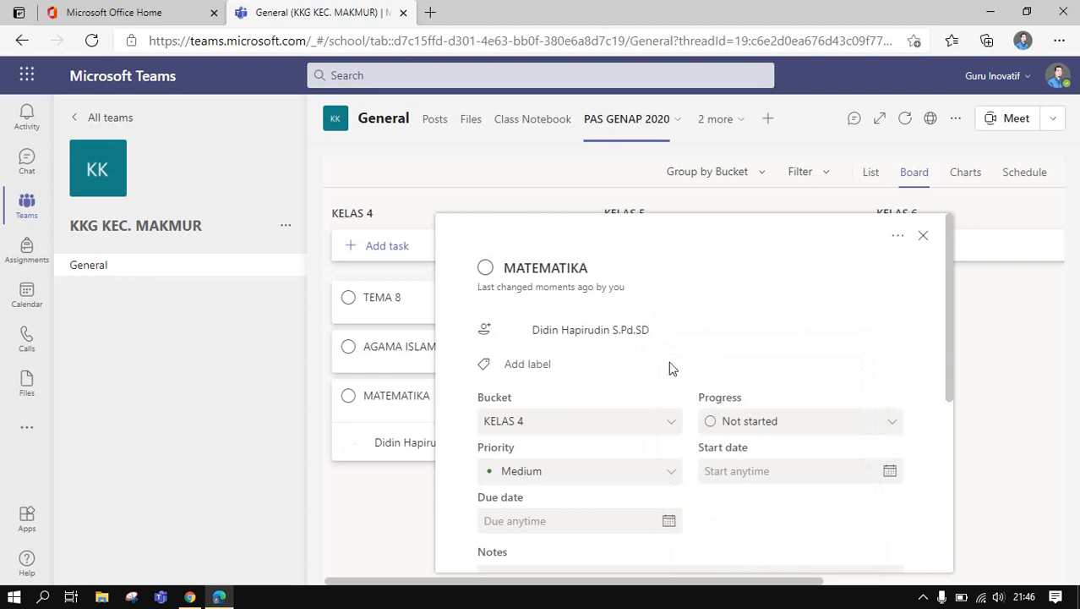
pyautogui.scroll(-1, 644, 449)
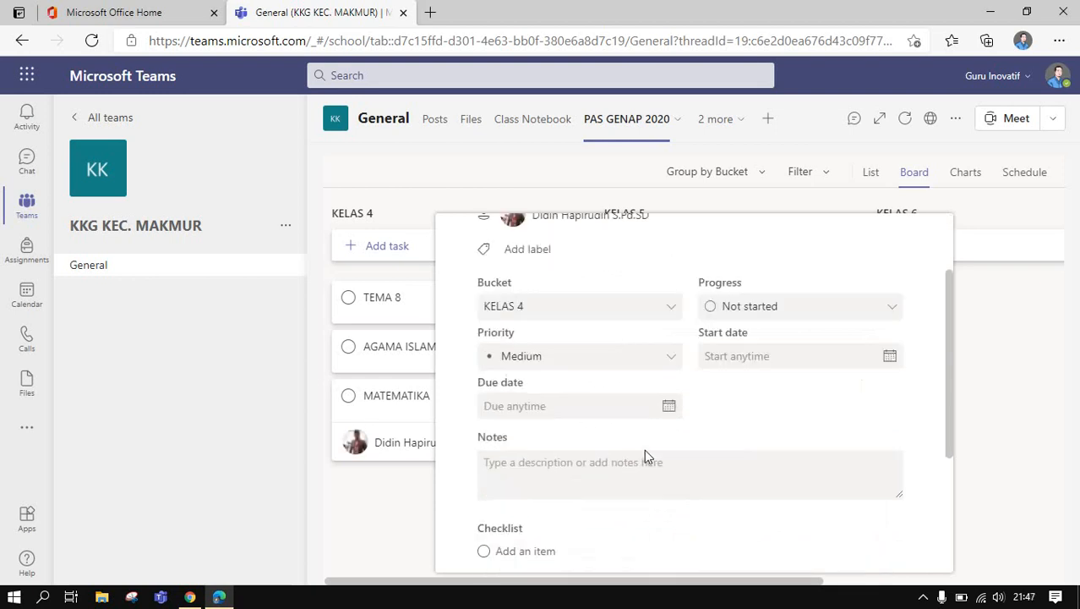
pyautogui.scroll(1, 697, 404)
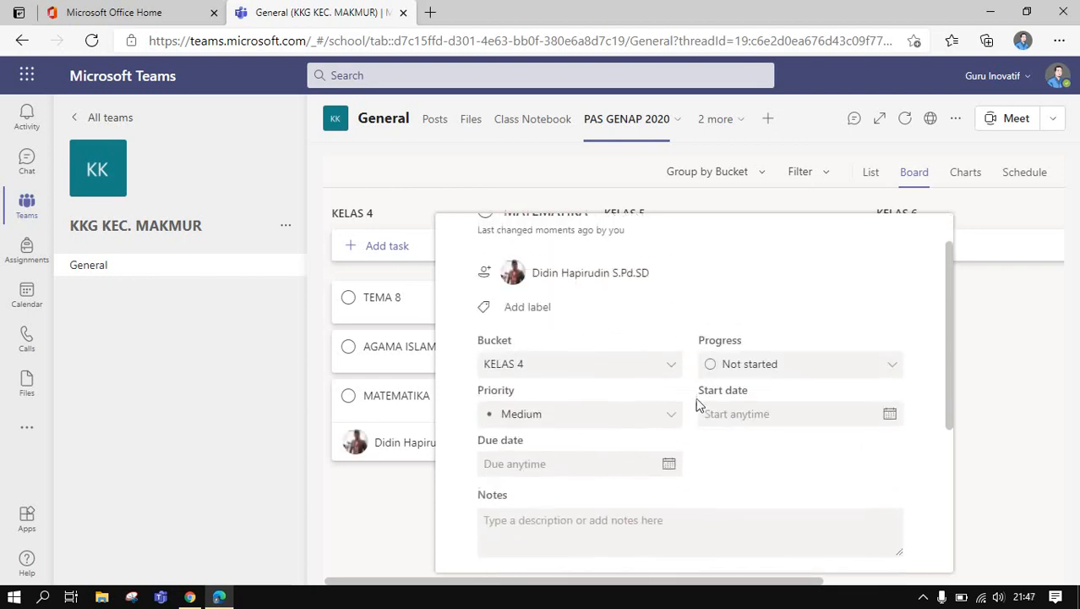
# - Set the due date of the MATEMATIKA task to 03/31/2021
pyautogui.scroll(-1, 697, 404)
pyautogui.scroll(-1, 692, 404)
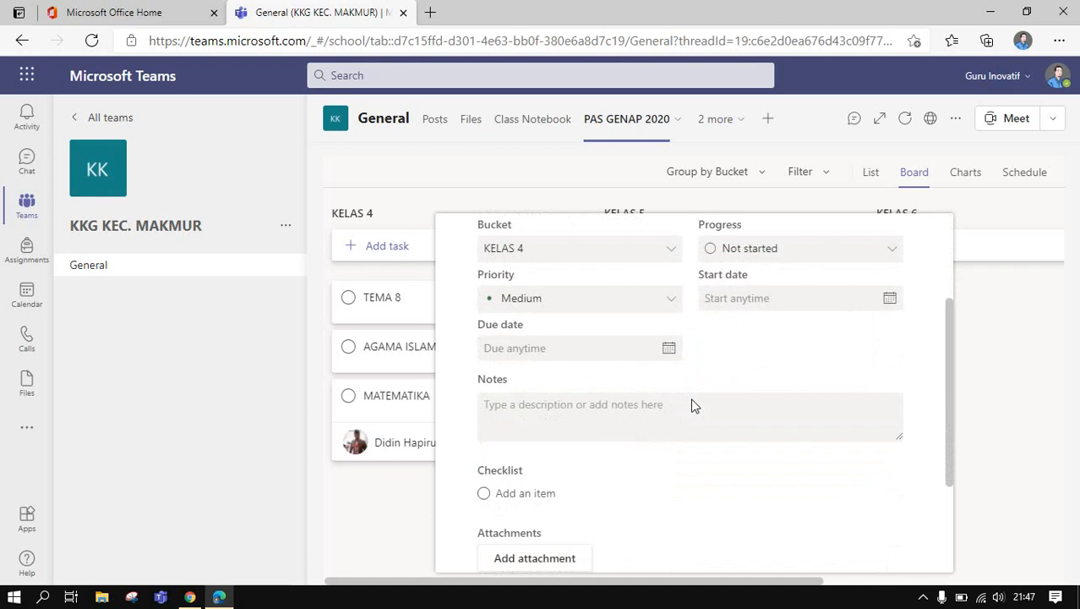
pyautogui.scroll(1, 589, 382)
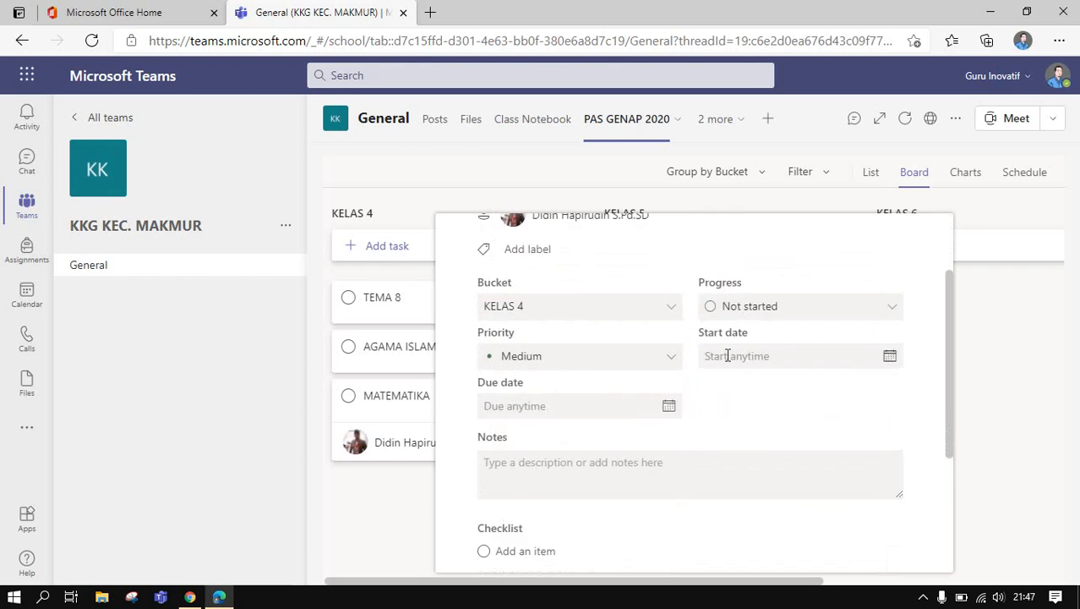
pyautogui.click(590, 410)
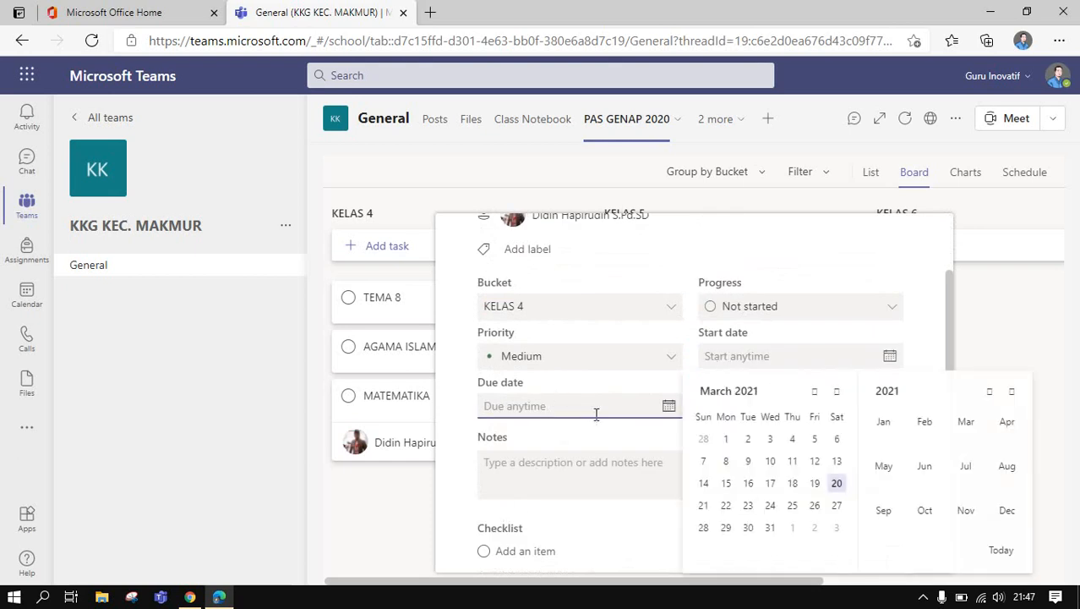
pyautogui.click(772, 532)
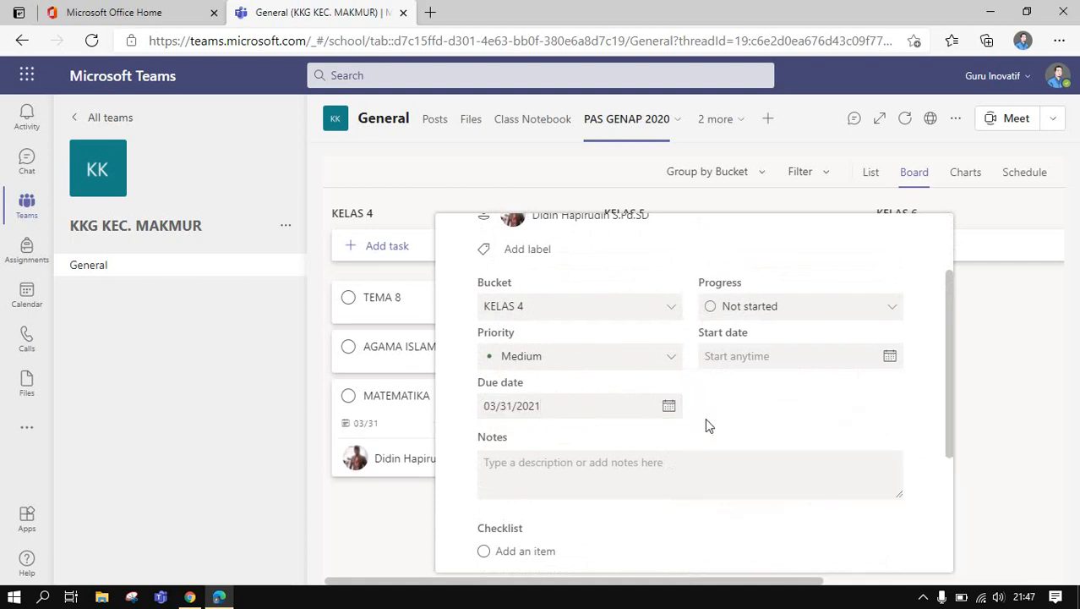
# - Add the checklist items KISI-KISI, SOAL and KUNCI-JAWABAN to the MATEMATIKA task
pyautogui.scroll(-2, 705, 421)
pyautogui.click(544, 378)
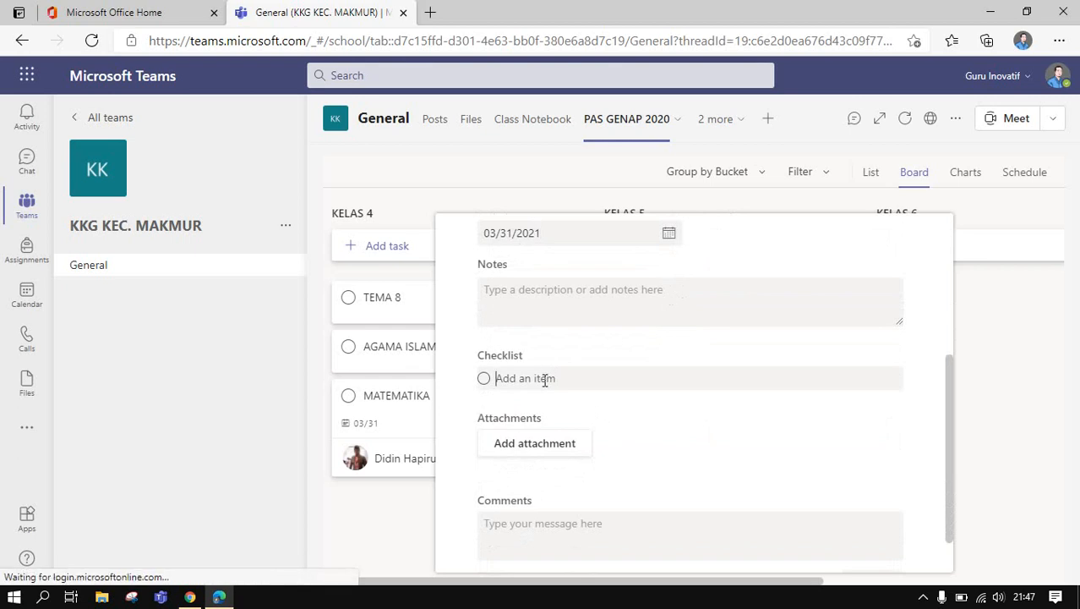
pyautogui.write('k')
pyautogui.press('BackSpace')
pyautogui.write('KISI-KISI')
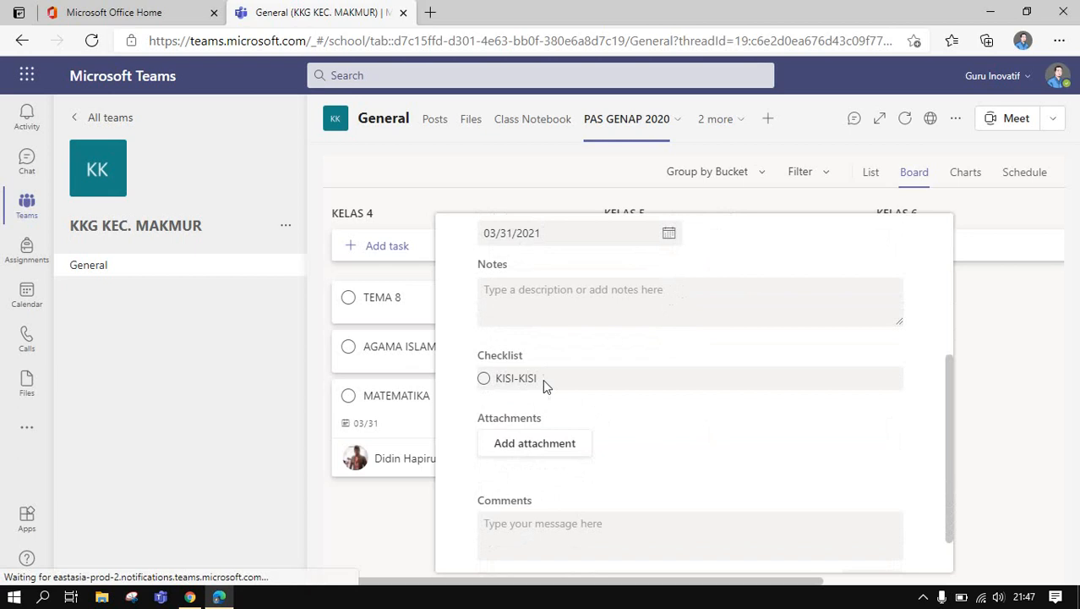
pyautogui.press('Return')
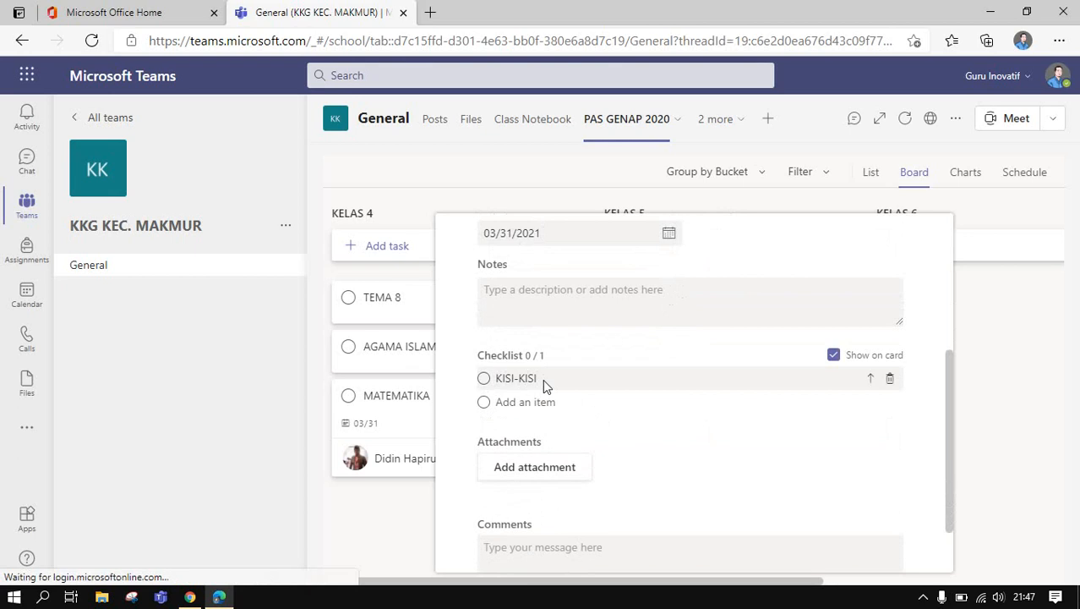
pyautogui.write('SOAL')
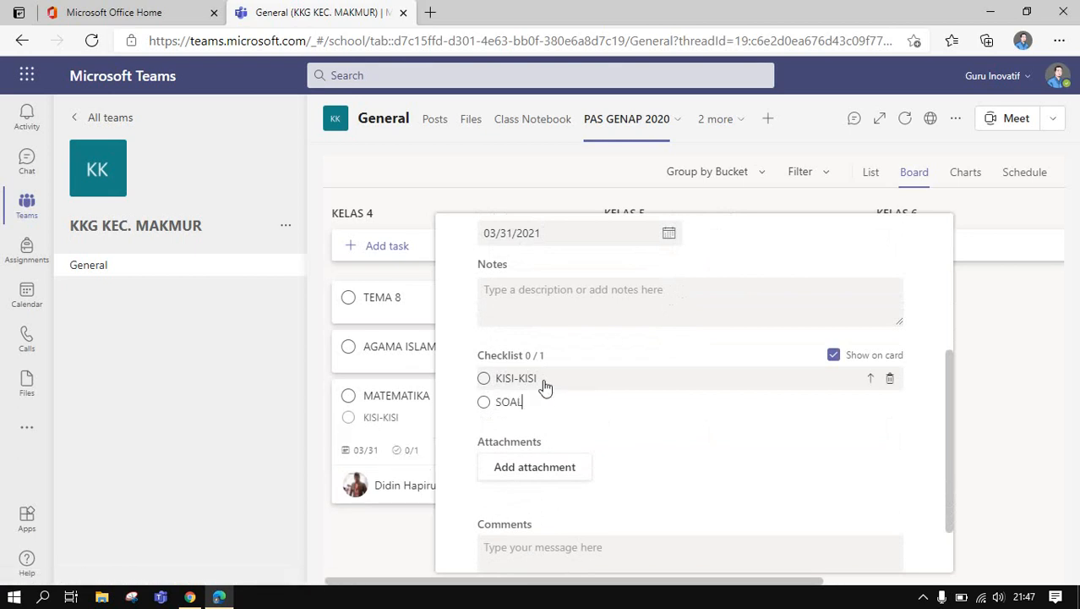
pyautogui.press('Return')
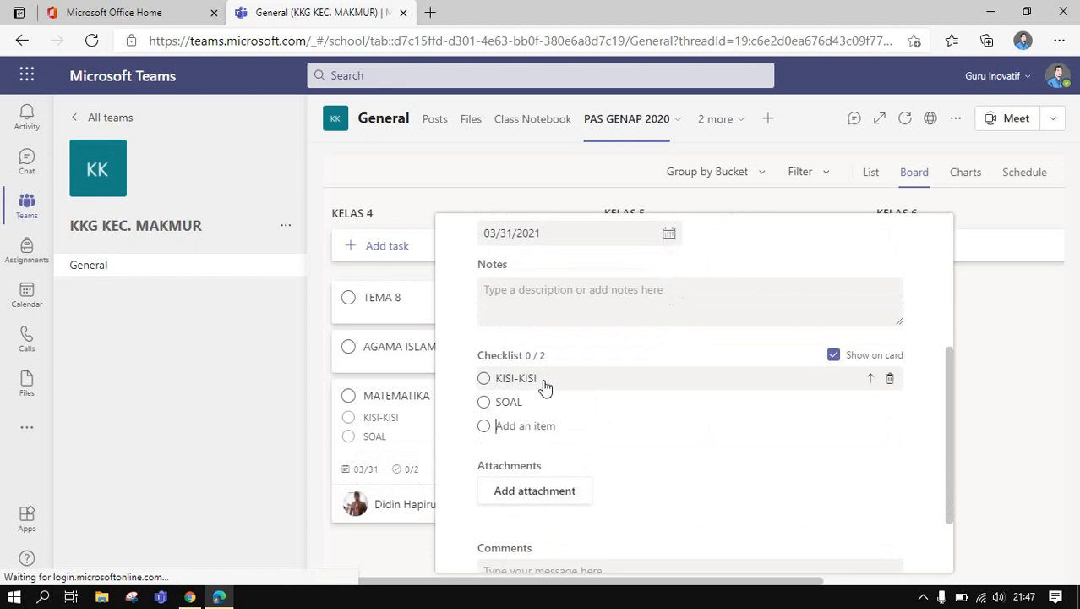
pyautogui.write('KUNCI-JAWABAN')
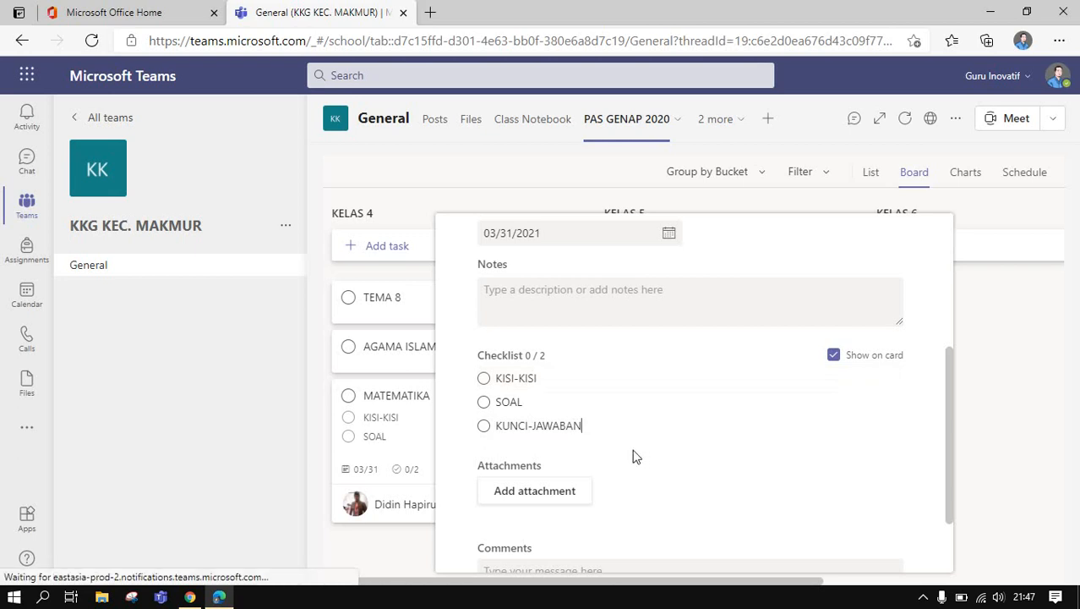
pyautogui.press('Return')
# - Review the MATEMATIKA task's details, from its assignee and due date down to the checklist and attachments
pyautogui.scroll(5, 632, 537)
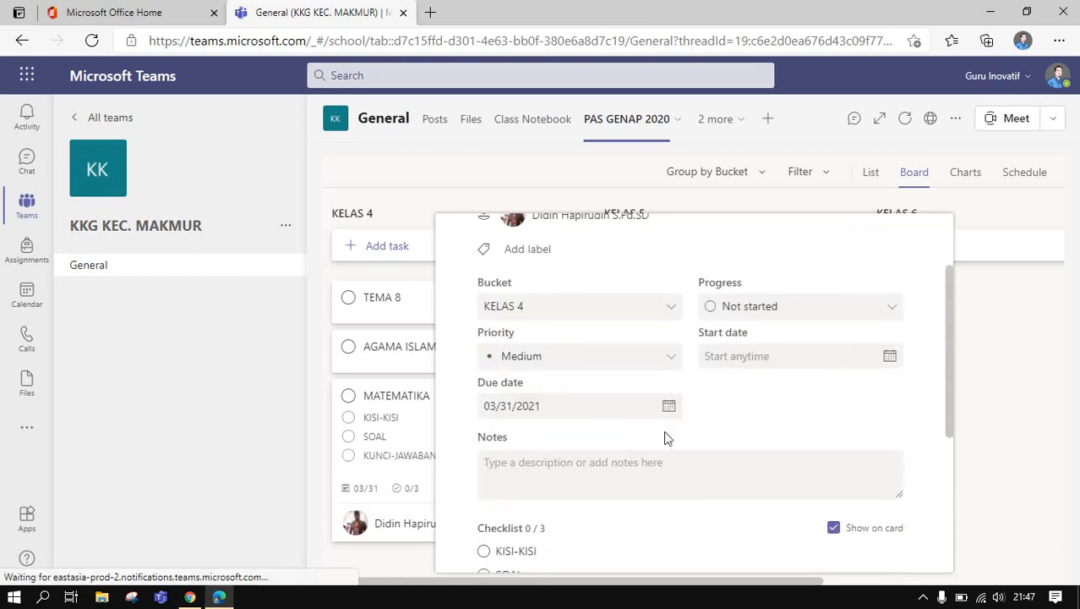
pyautogui.scroll(3, 665, 437)
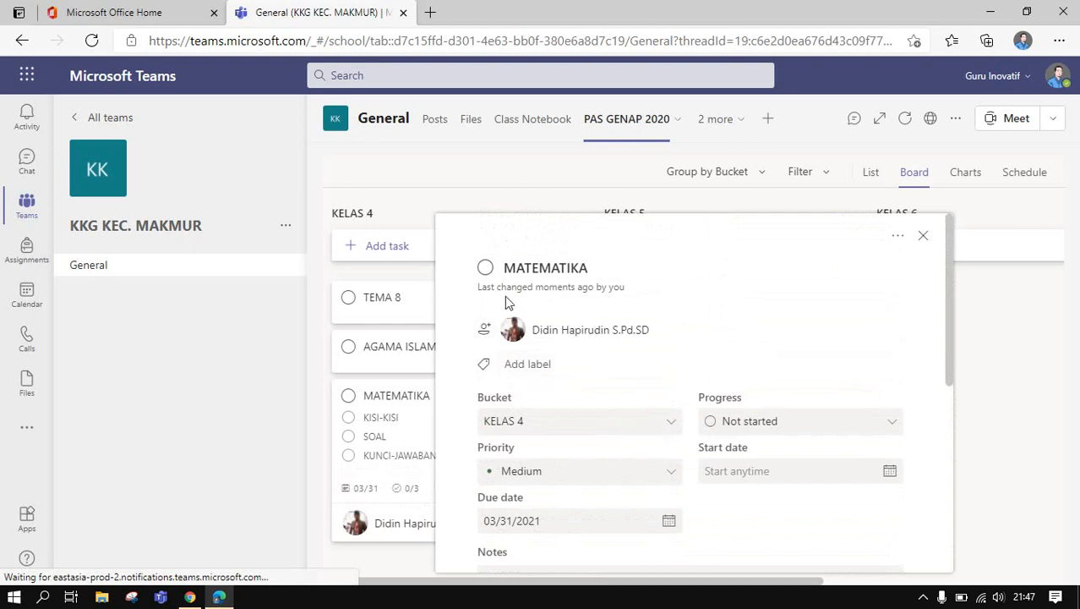
pyautogui.scroll(-1, 507, 429)
pyautogui.scroll(-3, 626, 493)
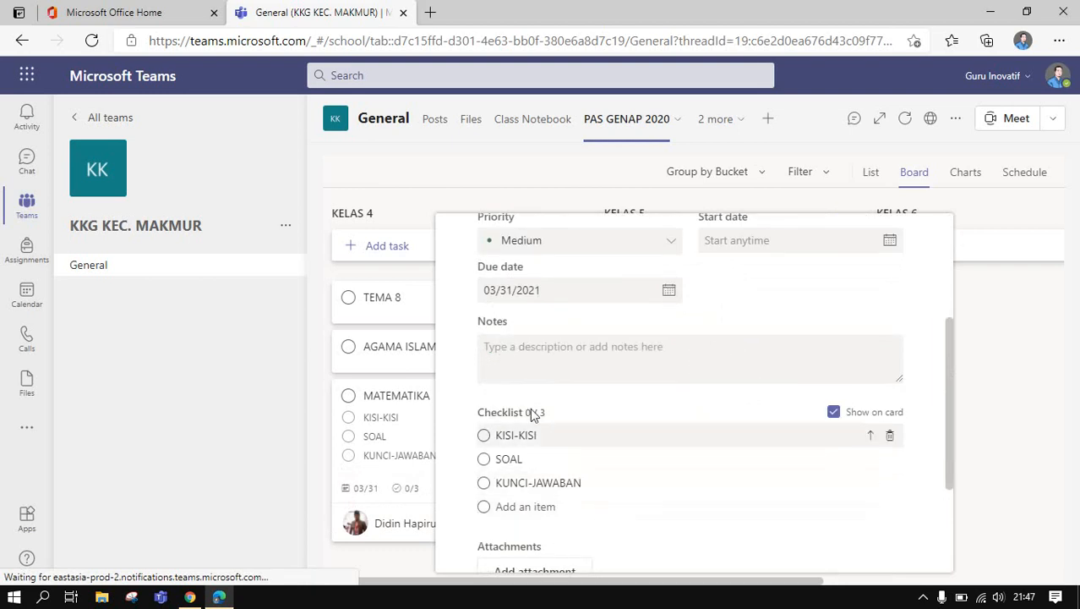
pyautogui.scroll(-2, 569, 495)
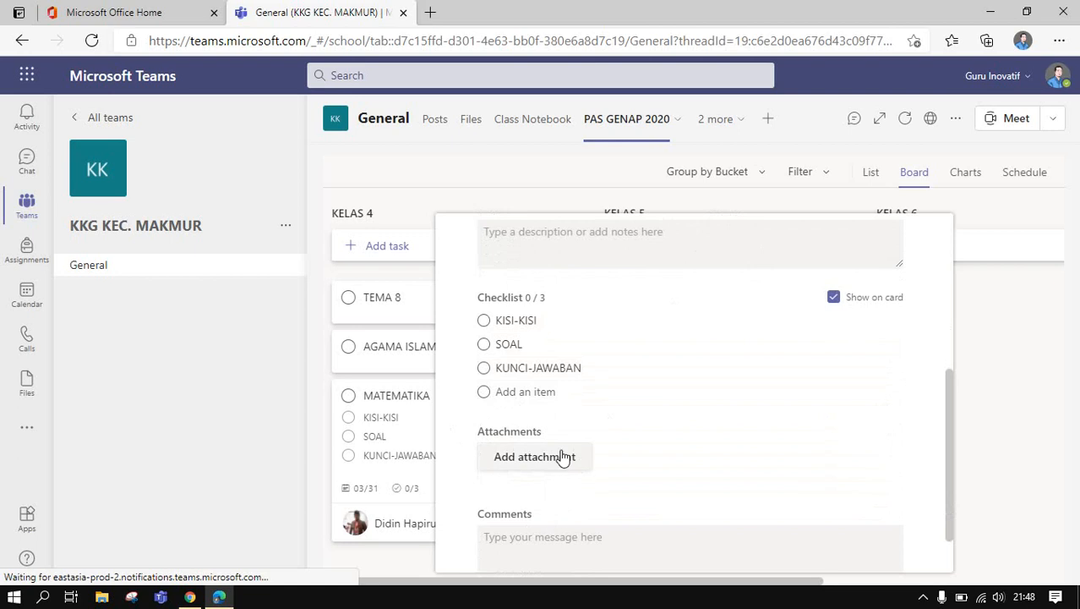
pyautogui.scroll(-1, 632, 471)
pyautogui.scroll(3, 631, 470)
pyautogui.scroll(-1, 632, 471)
# - Apply the Red label to the MATEMATIKA task
pyautogui.scroll(5, 631, 471)
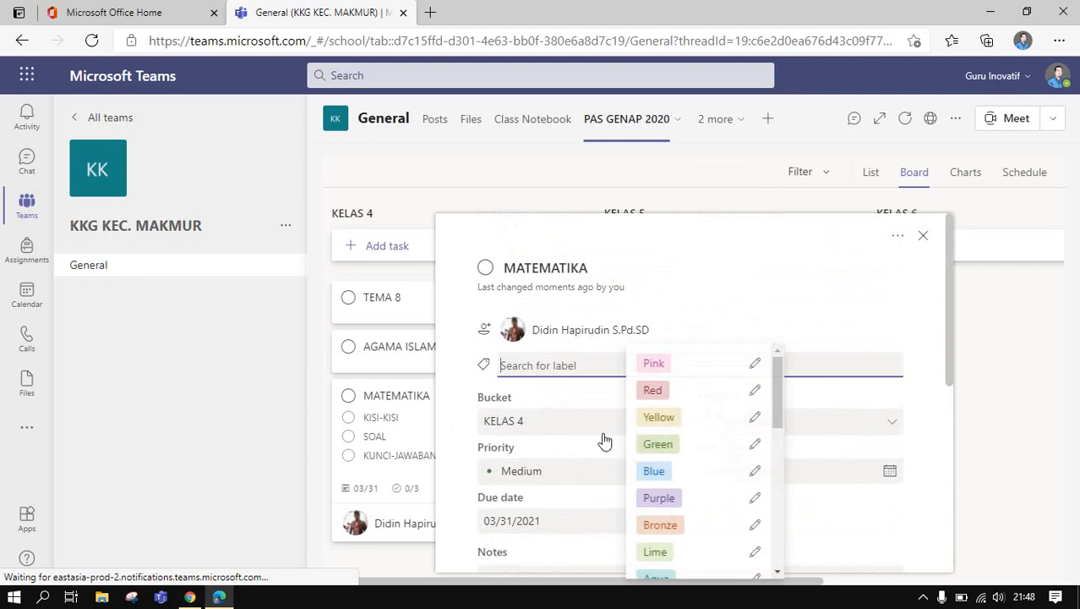
pyautogui.click(651, 388)
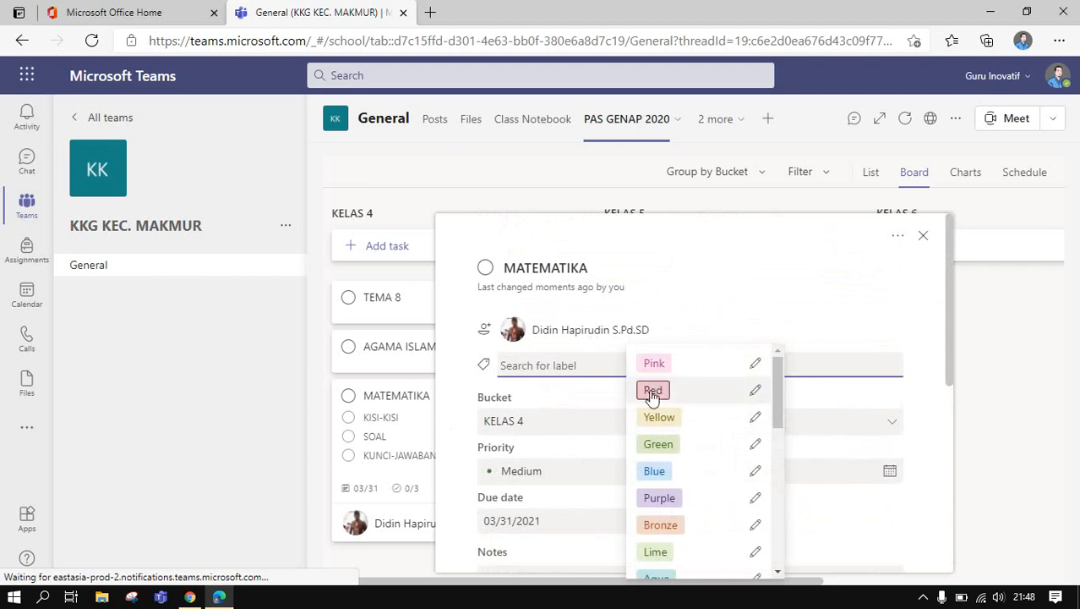
pyautogui.click(804, 324)
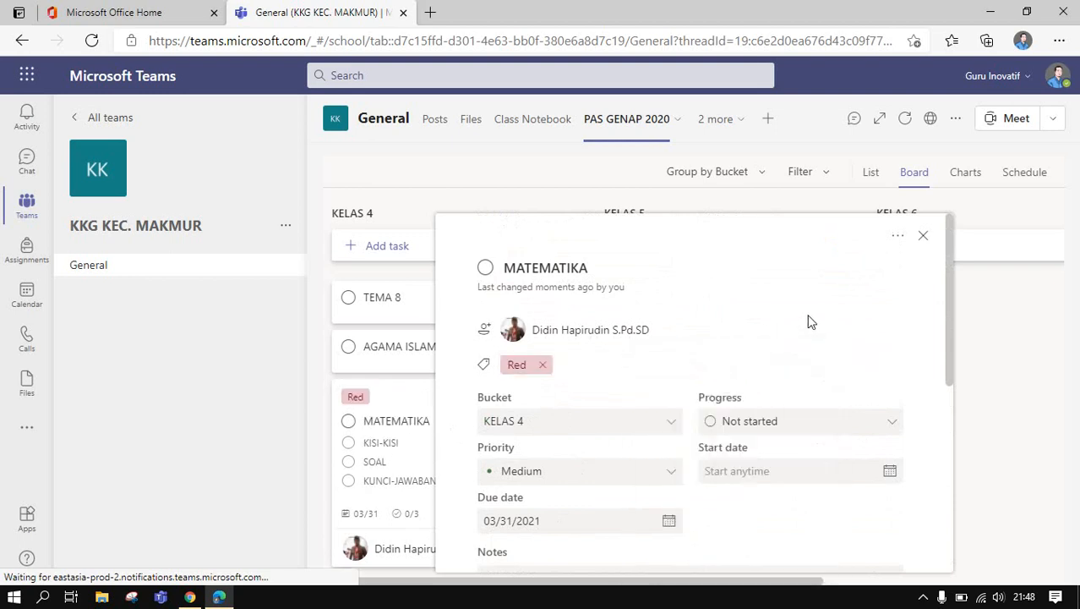
# - Examine the available progress options of the MATEMATIKA task without changing the selection
pyautogui.scroll(-1, 811, 376)
pyautogui.click(803, 373)
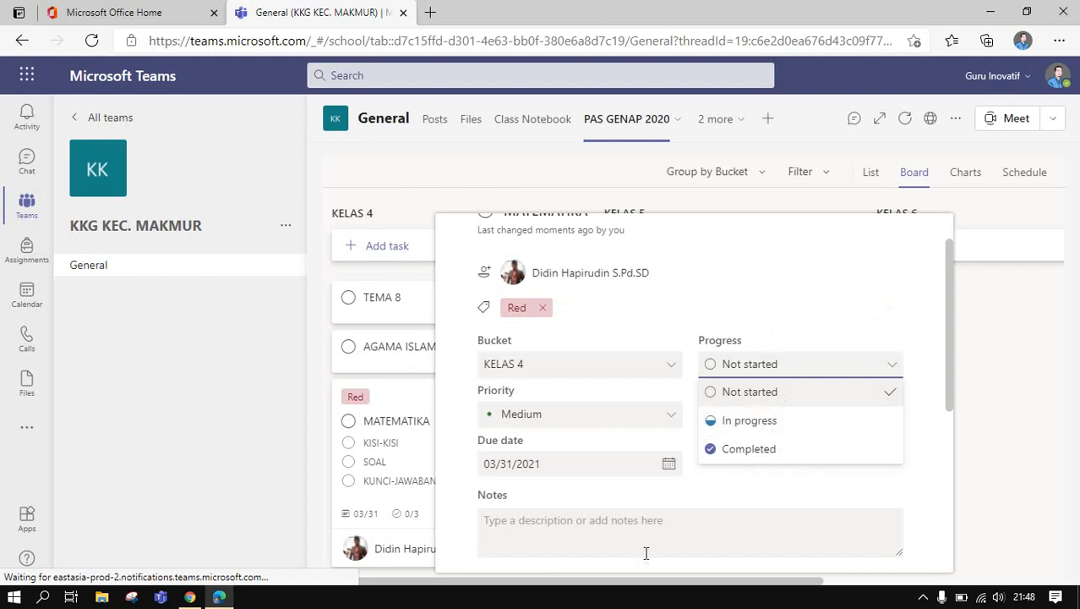
pyautogui.scroll(-2, 668, 491)
pyautogui.scroll(2, 731, 372)
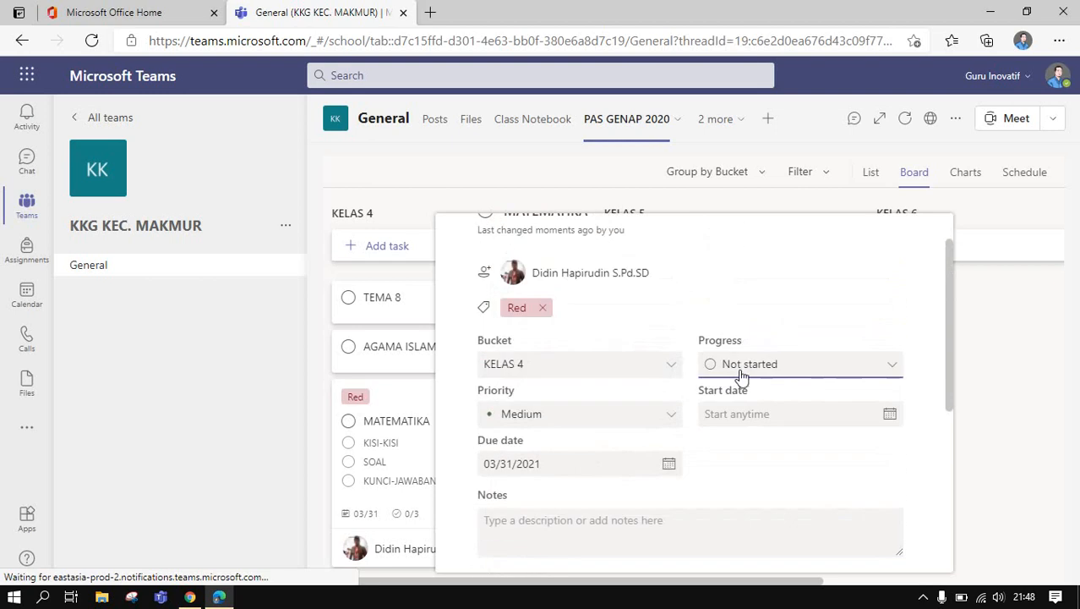
pyautogui.click(746, 370)
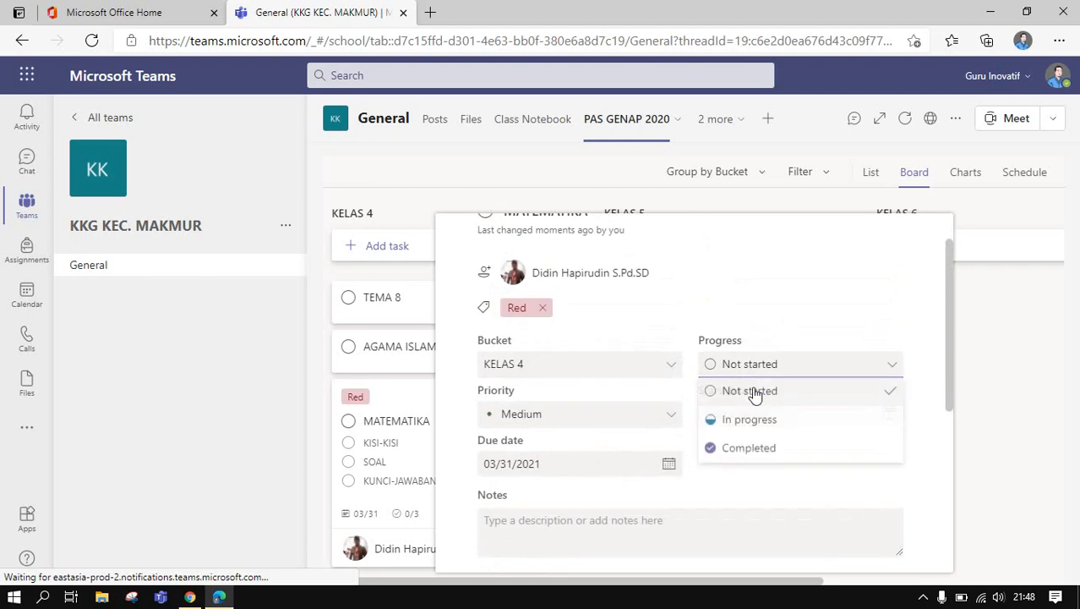
pyautogui.click(736, 481)
# - Look through the MATEMATIKA task's notes, checklist, attachments and comments sections and close its details
pyautogui.scroll(-3, 736, 481)
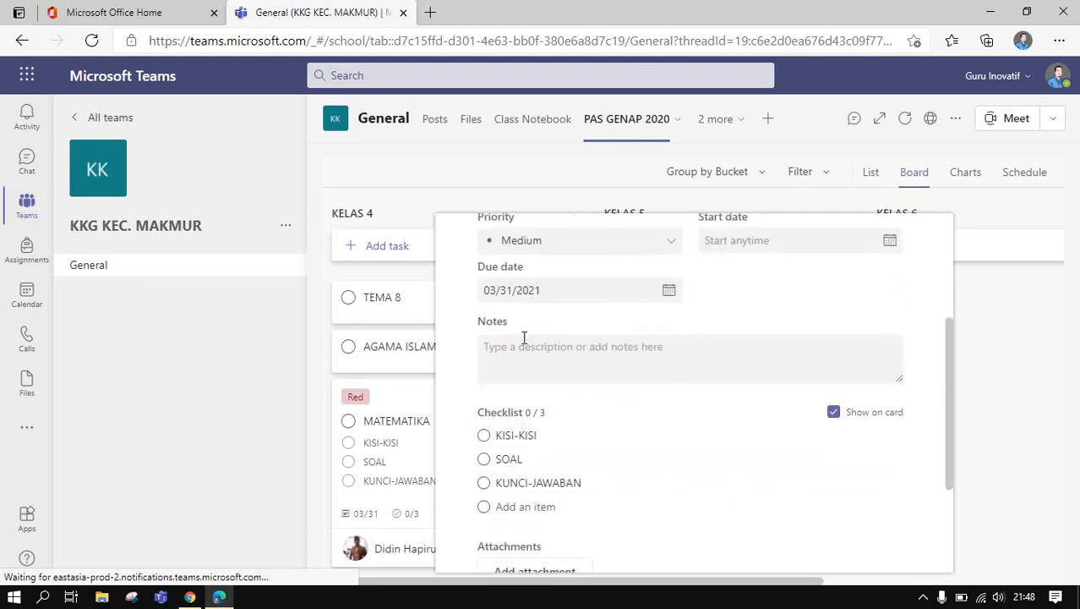
pyautogui.scroll(-3, 607, 461)
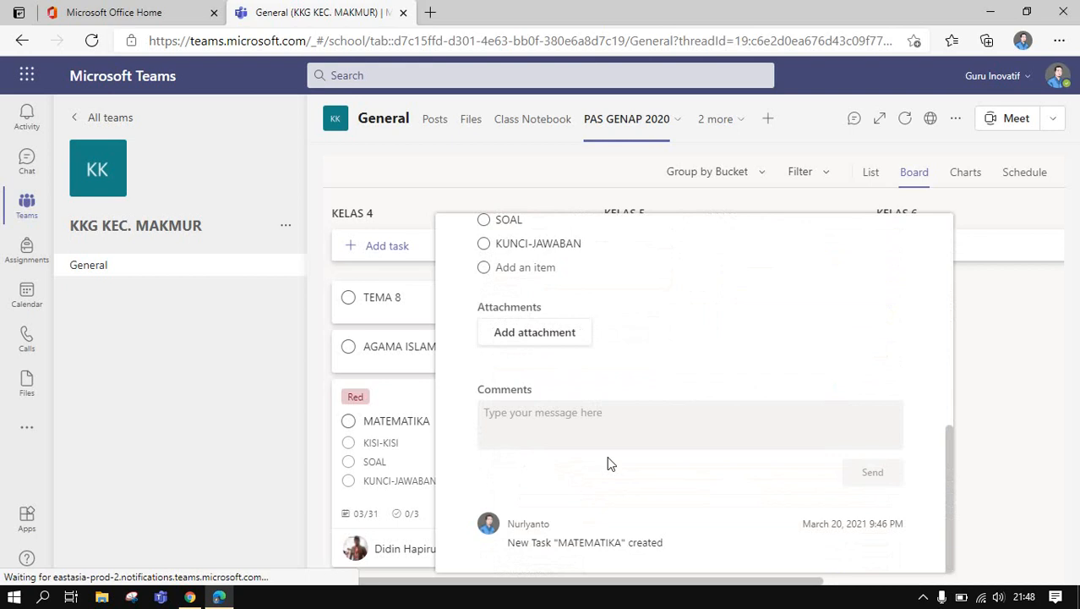
pyautogui.click(740, 444)
pyautogui.click(813, 483)
pyautogui.scroll(3, 825, 507)
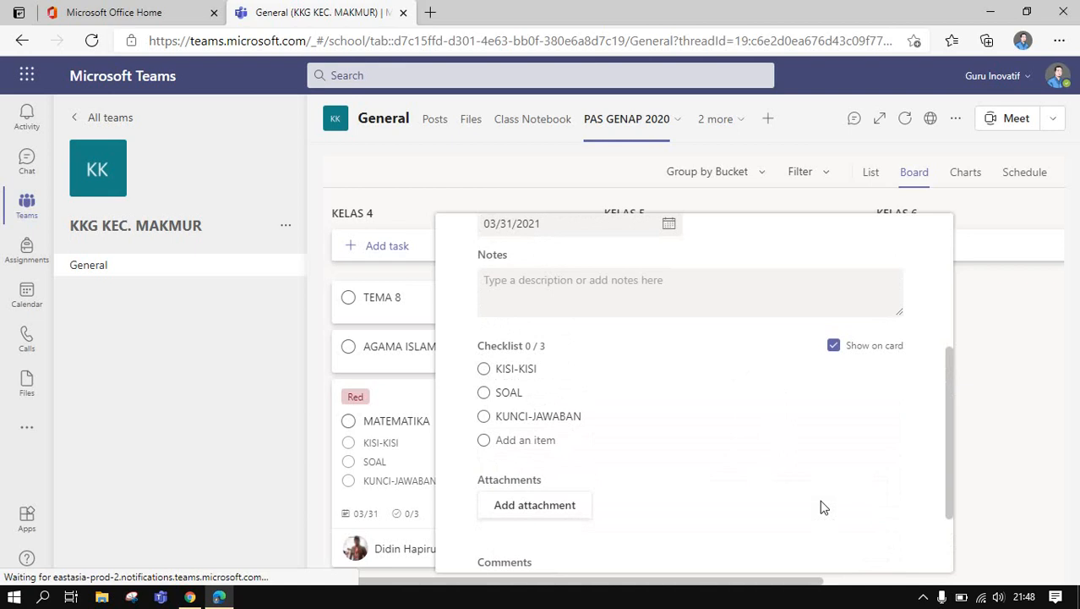
pyautogui.scroll(-2, 824, 507)
pyautogui.click(993, 502)
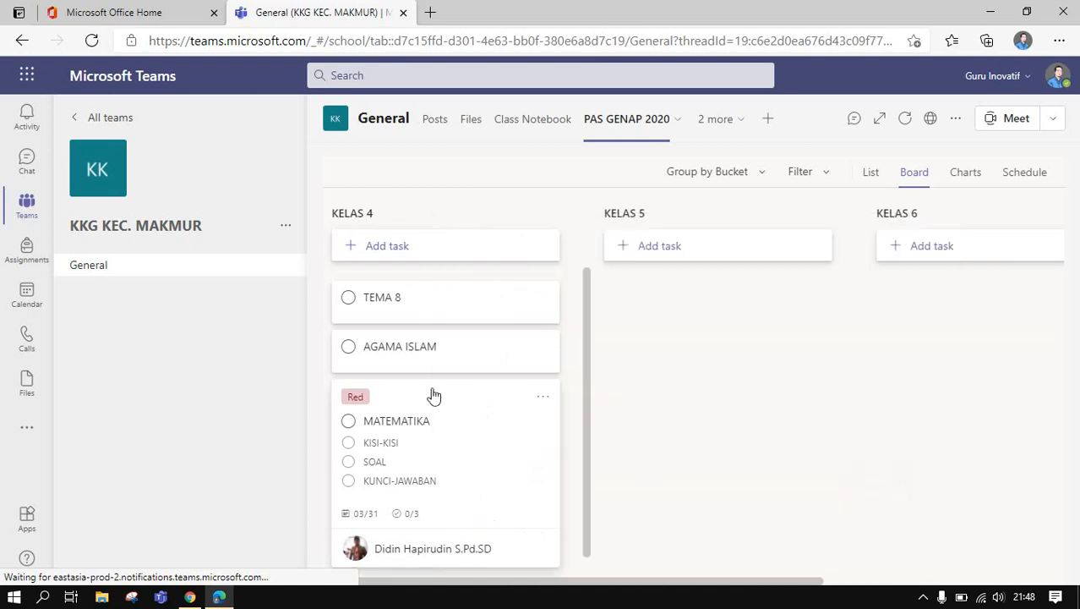
# - Assign the TEMA 8 task in the KELAS 4 bucket to the first team member listed
pyautogui.click(431, 311)
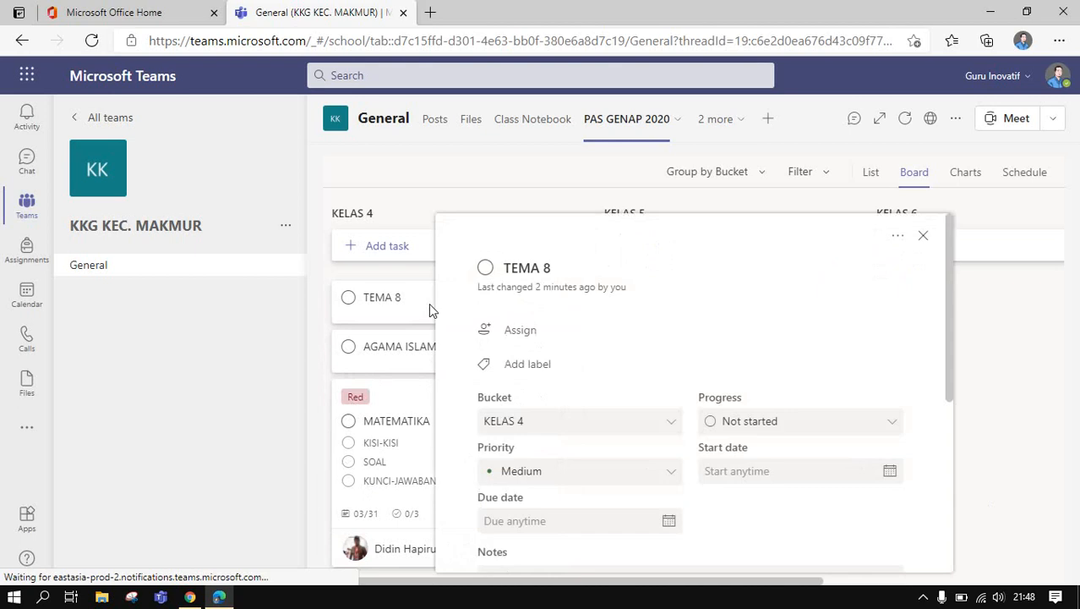
pyautogui.click(524, 334)
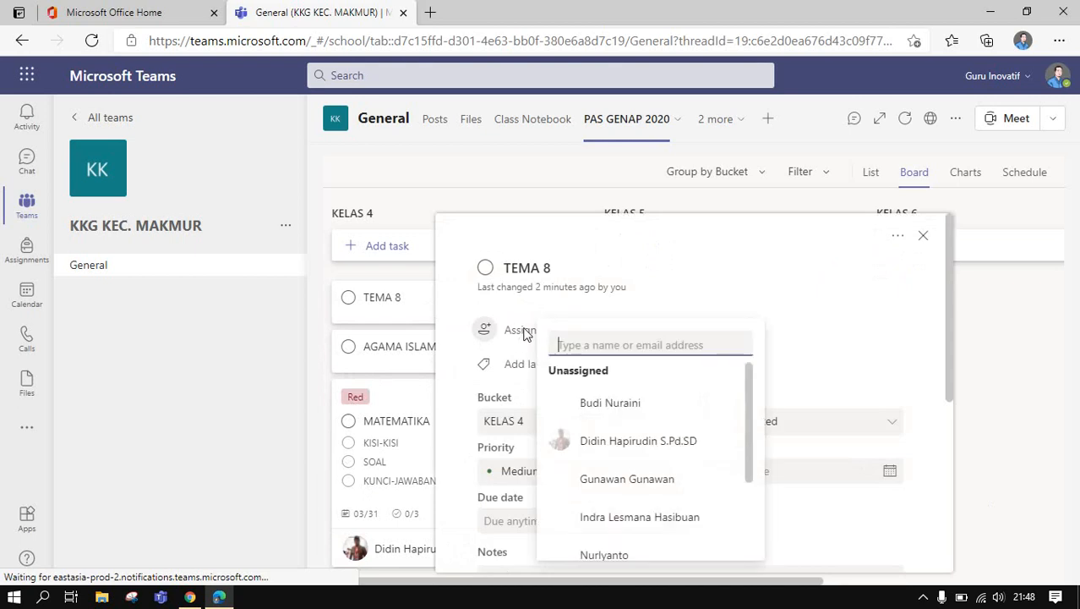
pyautogui.click(616, 410)
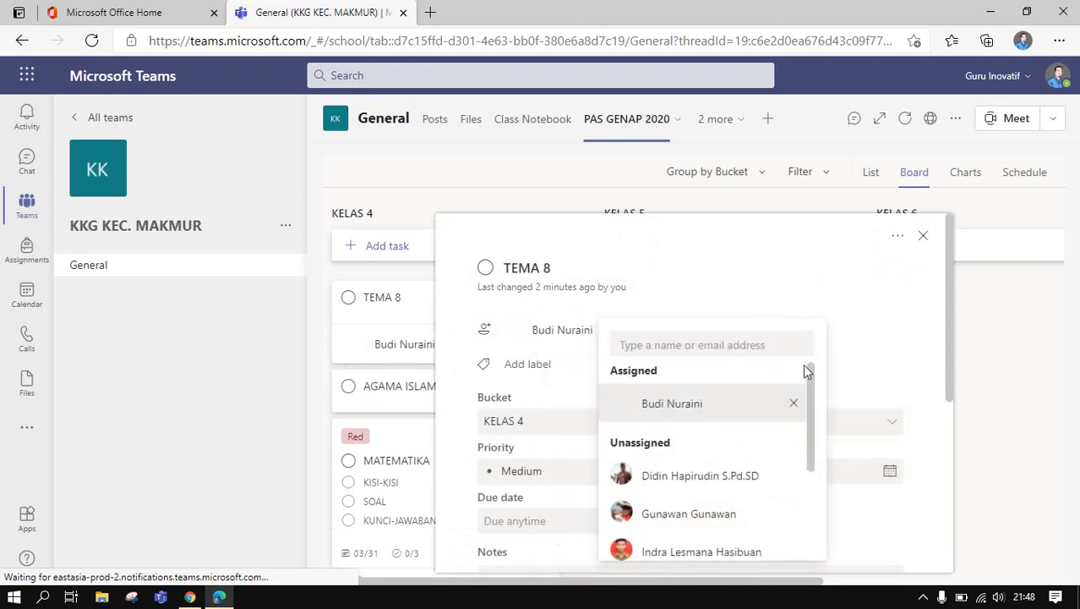
pyautogui.click(868, 340)
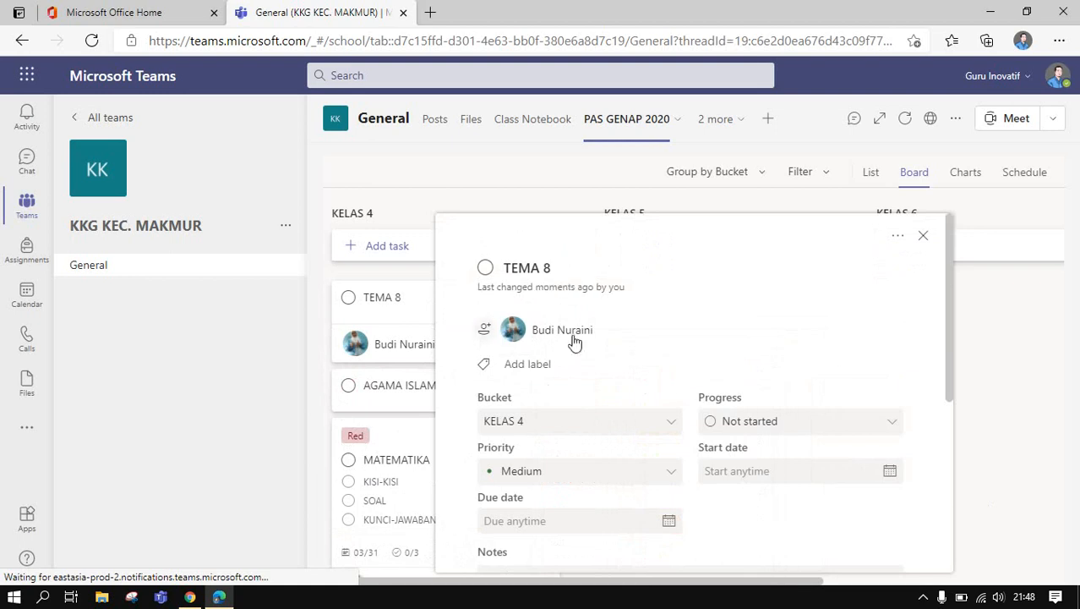
# - Apply the Pink label to the TEMA 8 task
pyautogui.click(533, 364)
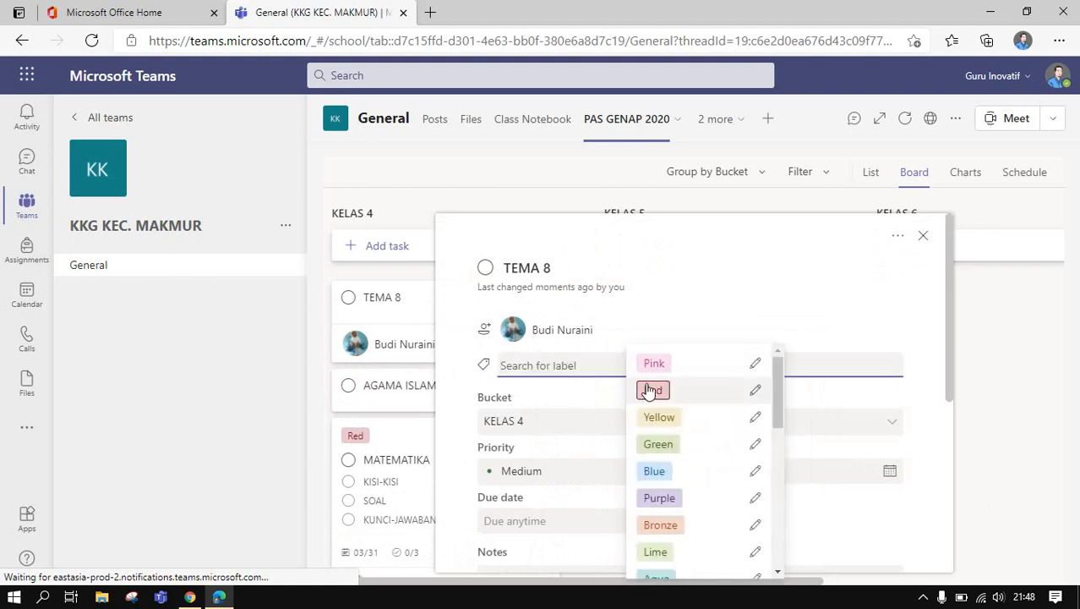
pyautogui.click(647, 365)
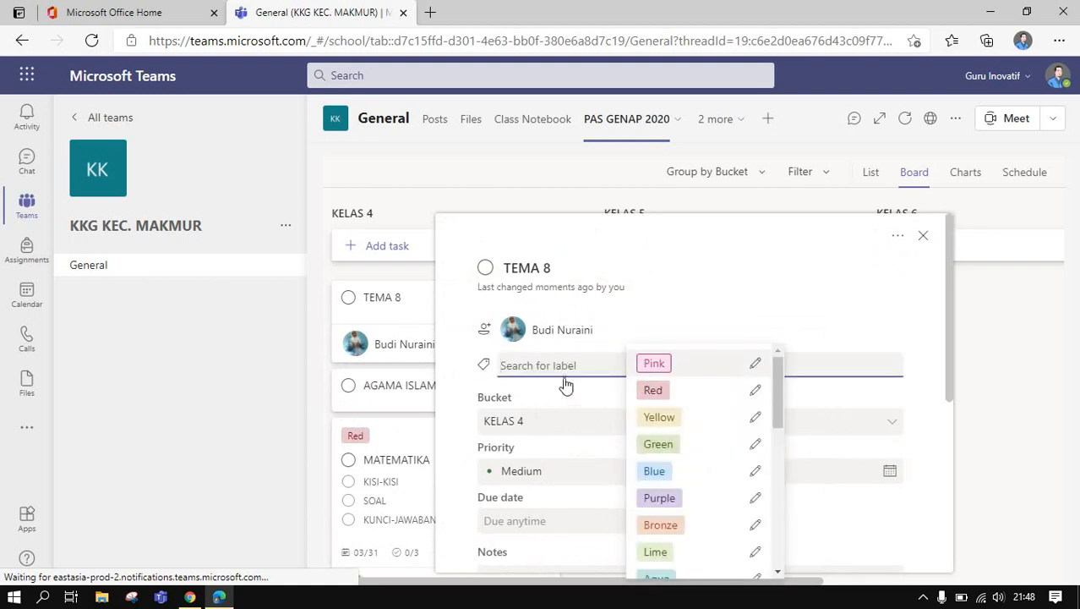
pyautogui.click(921, 359)
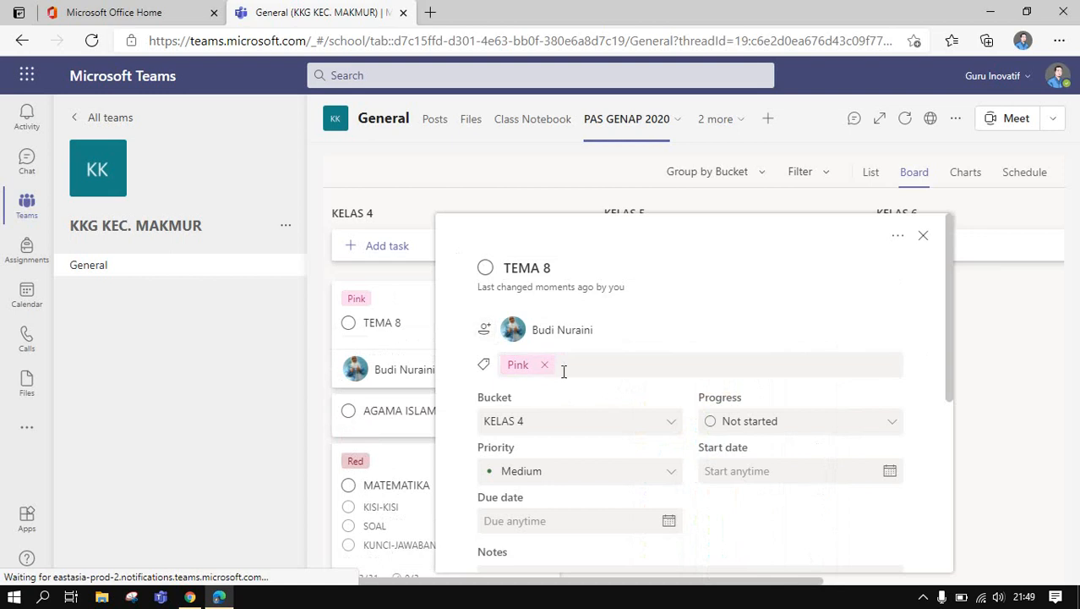
# - Set the due date of the TEMA 8 task to 03/31/2021
pyautogui.scroll(-1, 549, 409)
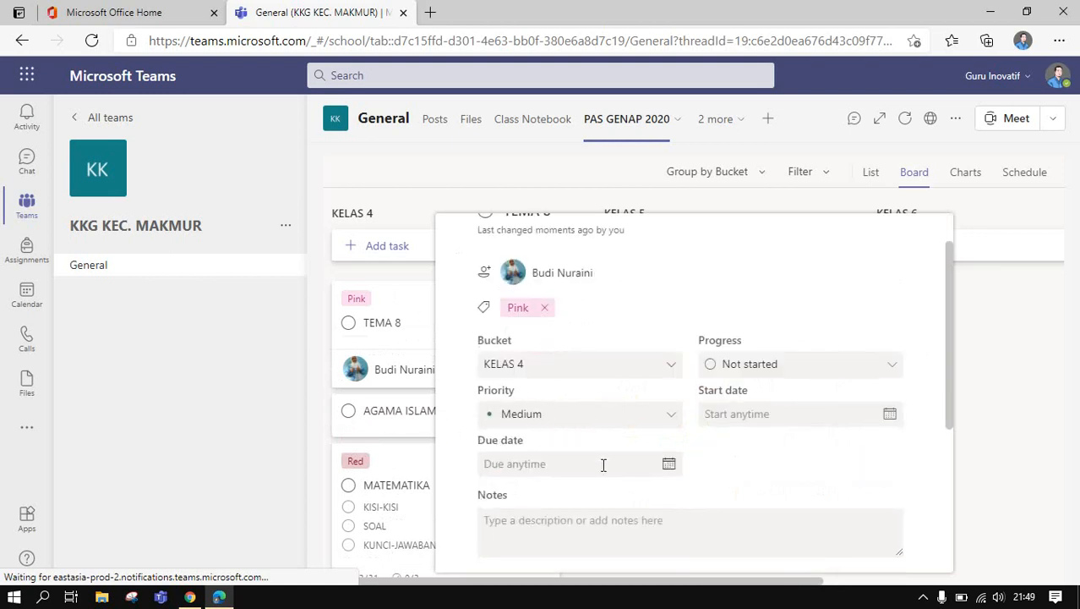
pyautogui.click(569, 458)
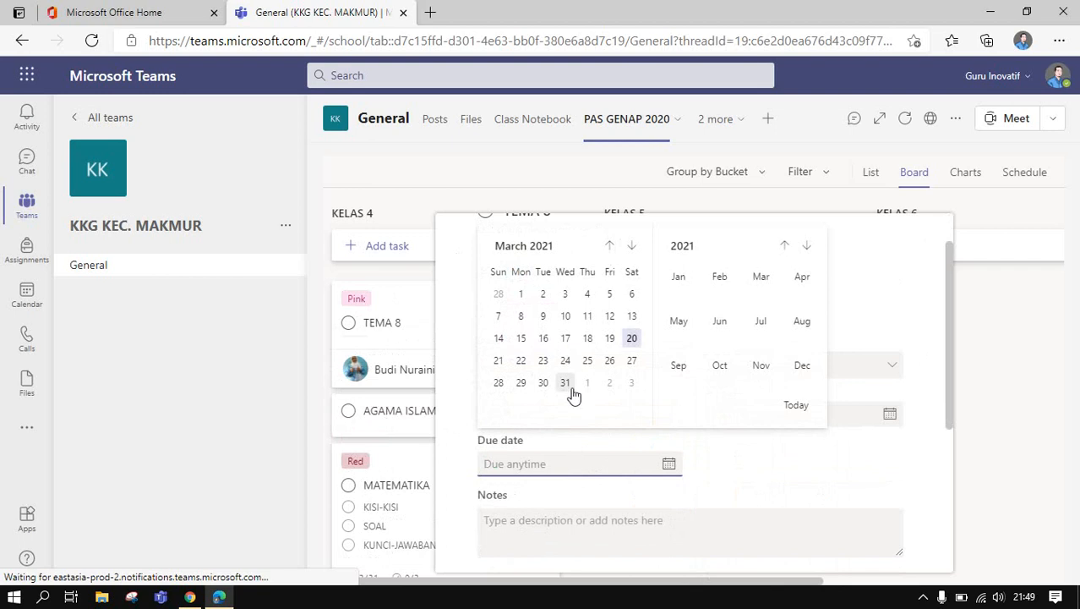
pyautogui.click(565, 384)
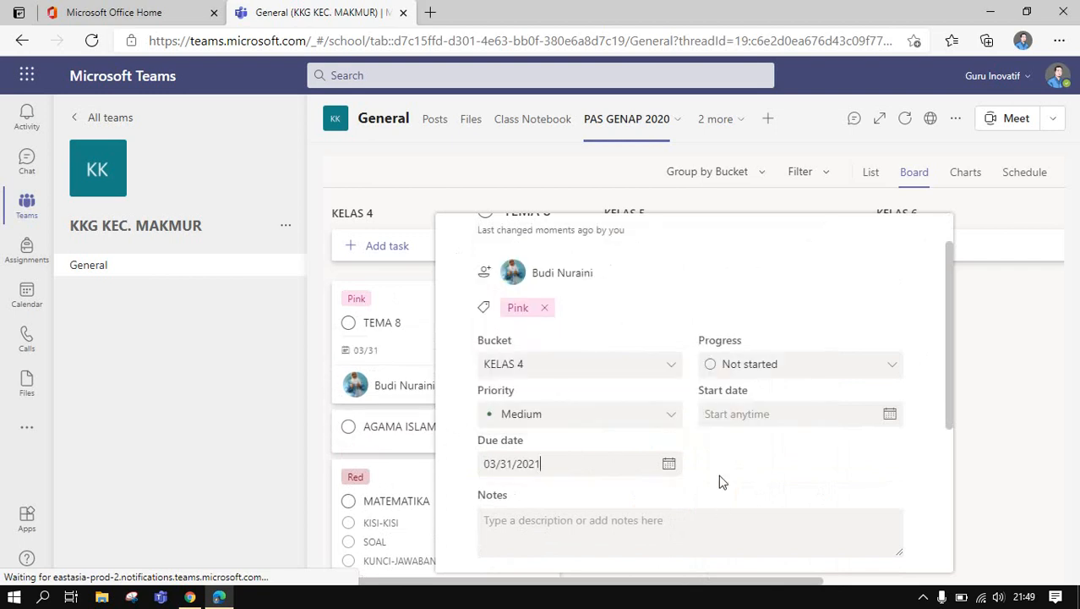
pyautogui.scroll(-3, 715, 475)
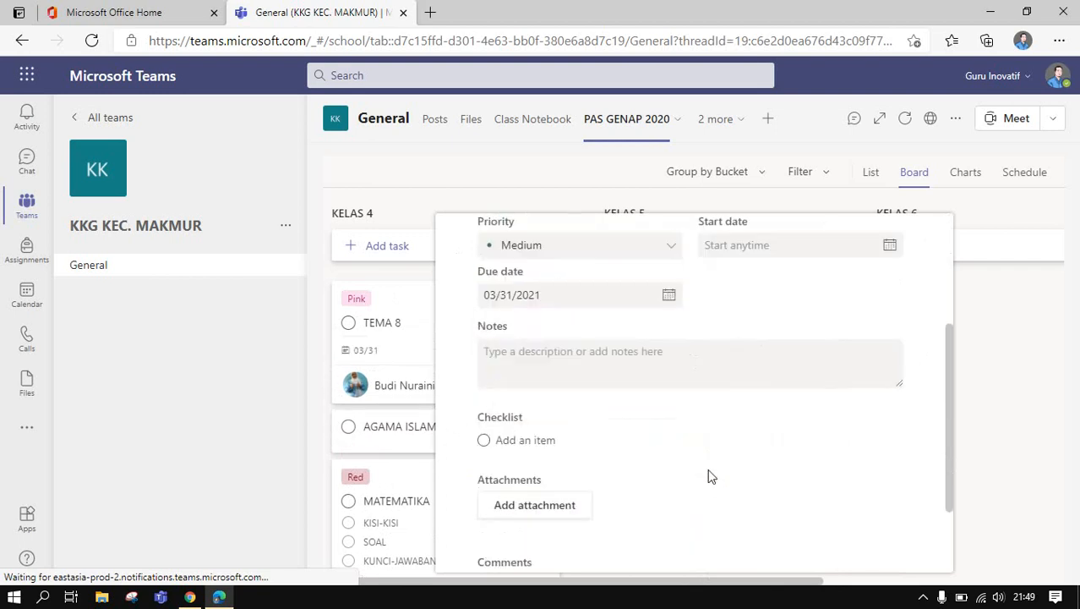
# - Add the checklist items KISI-KISI, SOAL and KUNCI JAWABAN to the TEMA 8 task and close its details
pyautogui.click(539, 436)
pyautogui.write('KI')
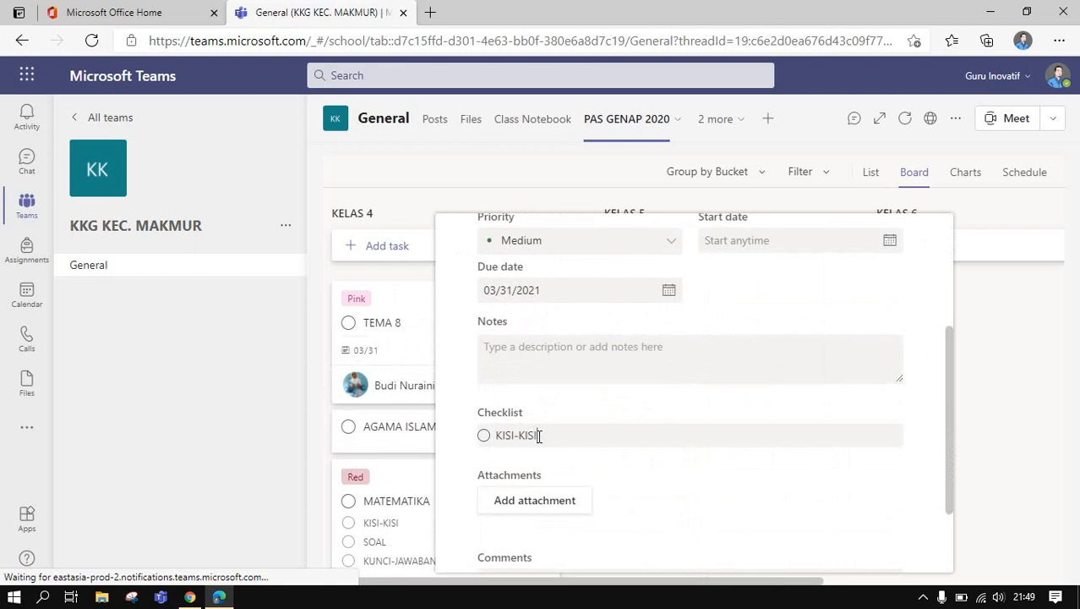
pyautogui.write('SI-KISI')
pyautogui.press('Return')
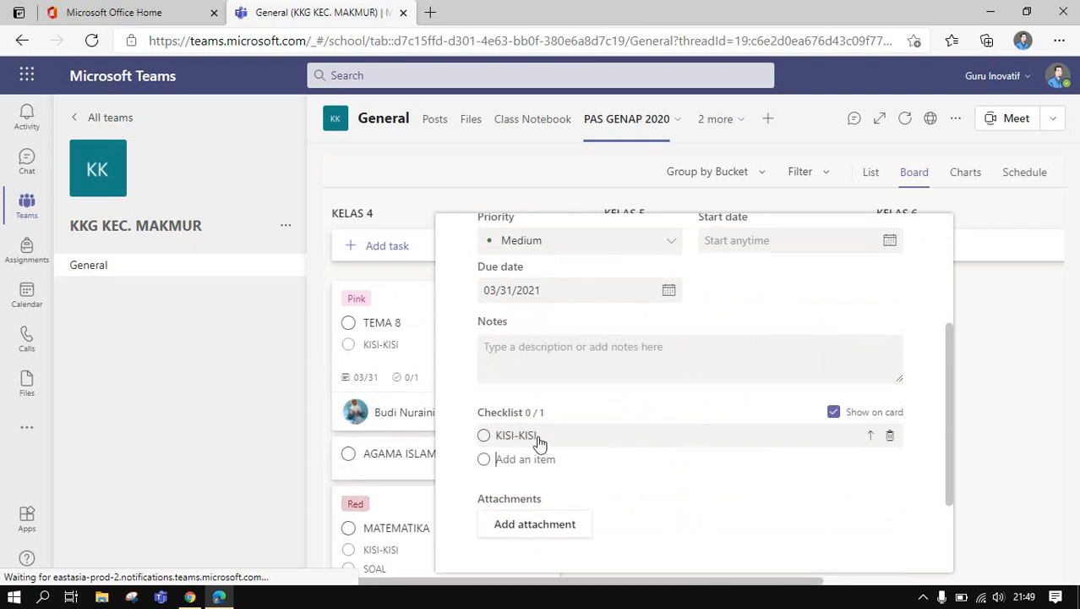
pyautogui.write('SOAL')
pyautogui.press('Return')
pyautogui.write('K')
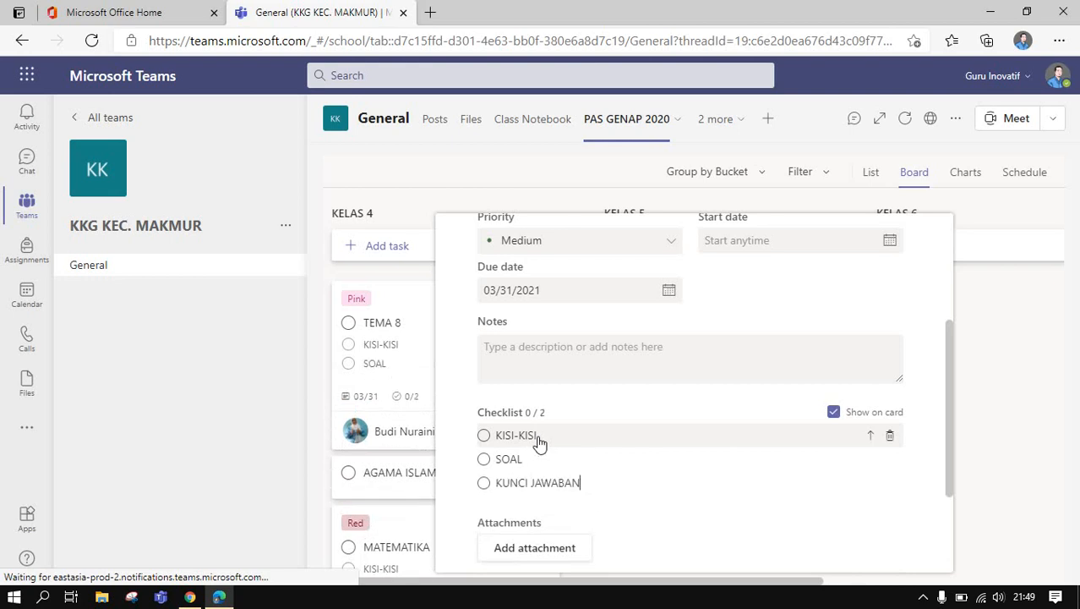
pyautogui.write('UNCI JAWABAN')
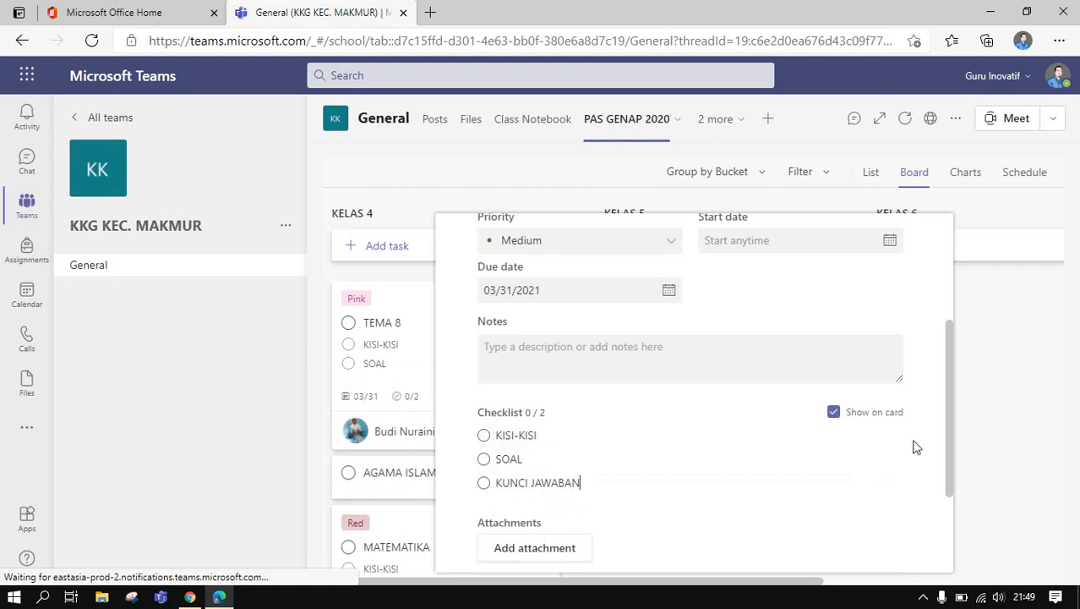
pyautogui.press('Return')
pyautogui.scroll(-3, 923, 444)
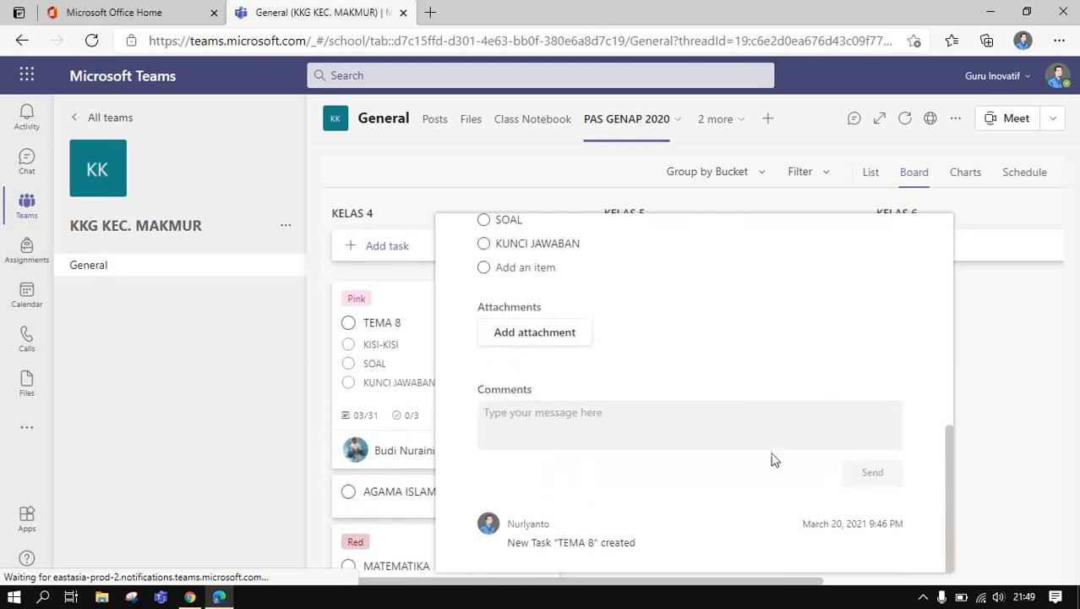
pyautogui.scroll(5, 923, 439)
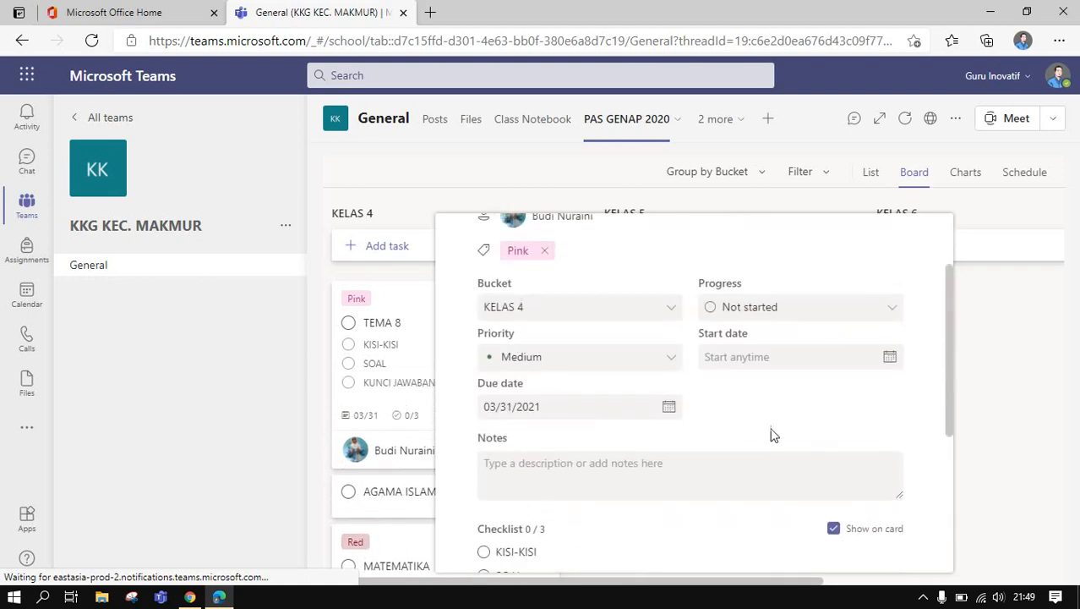
pyautogui.click(981, 454)
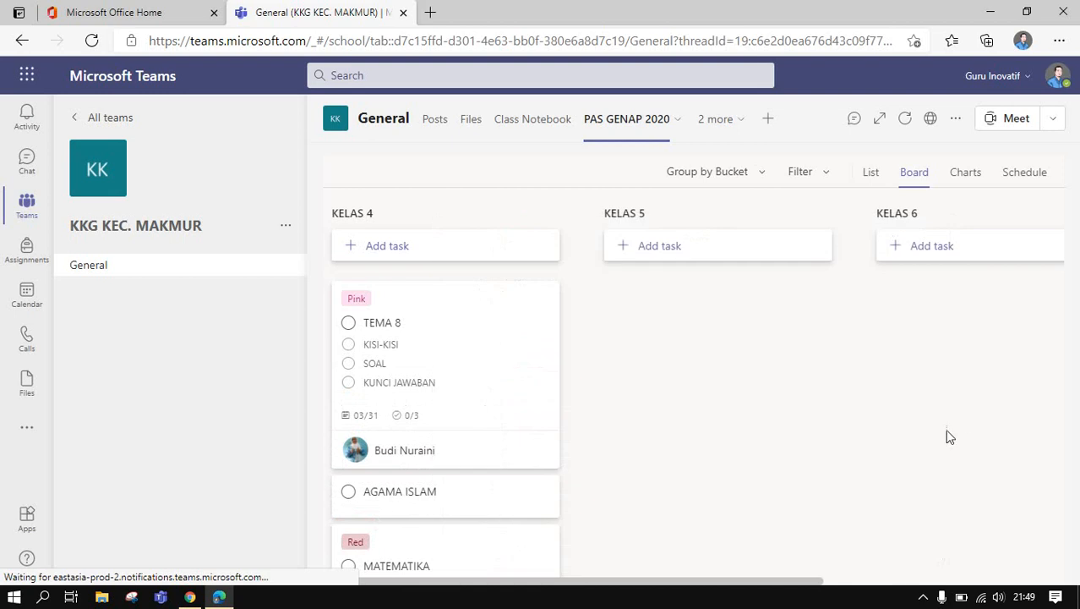
# - Assign the AGAMA ISLAM task in the KELAS 4 bucket to the fourth team member listed
pyautogui.scroll(-2, 449, 406)
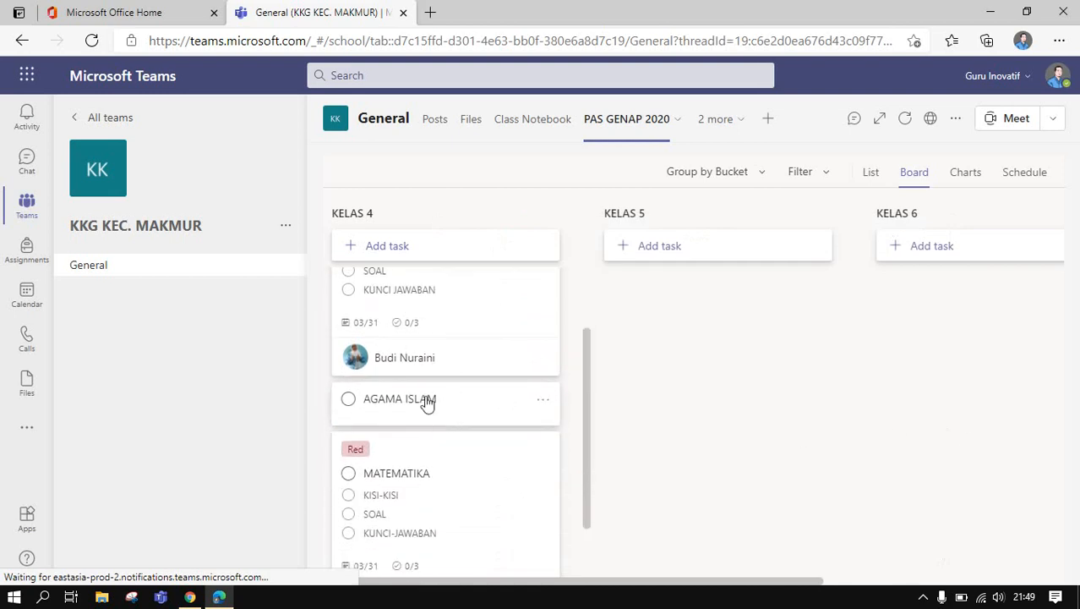
pyautogui.click(428, 403)
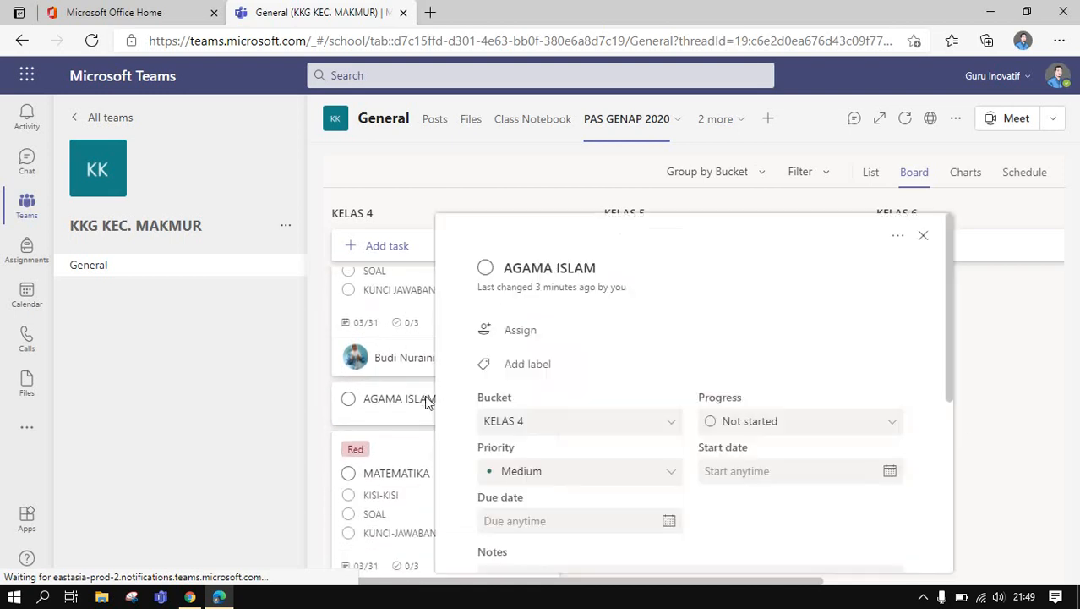
pyautogui.click(502, 329)
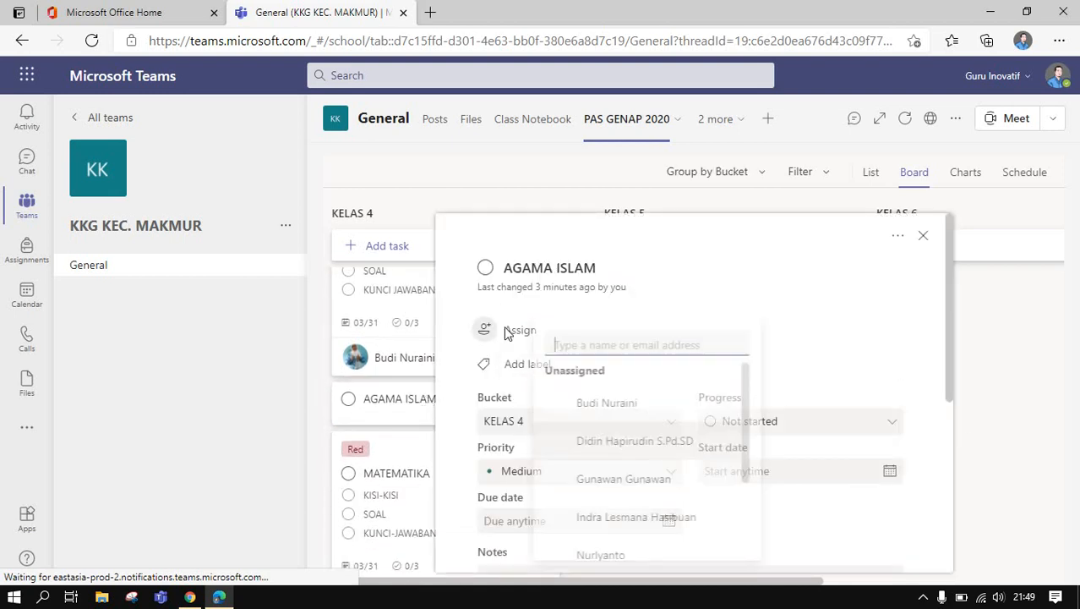
pyautogui.click(639, 519)
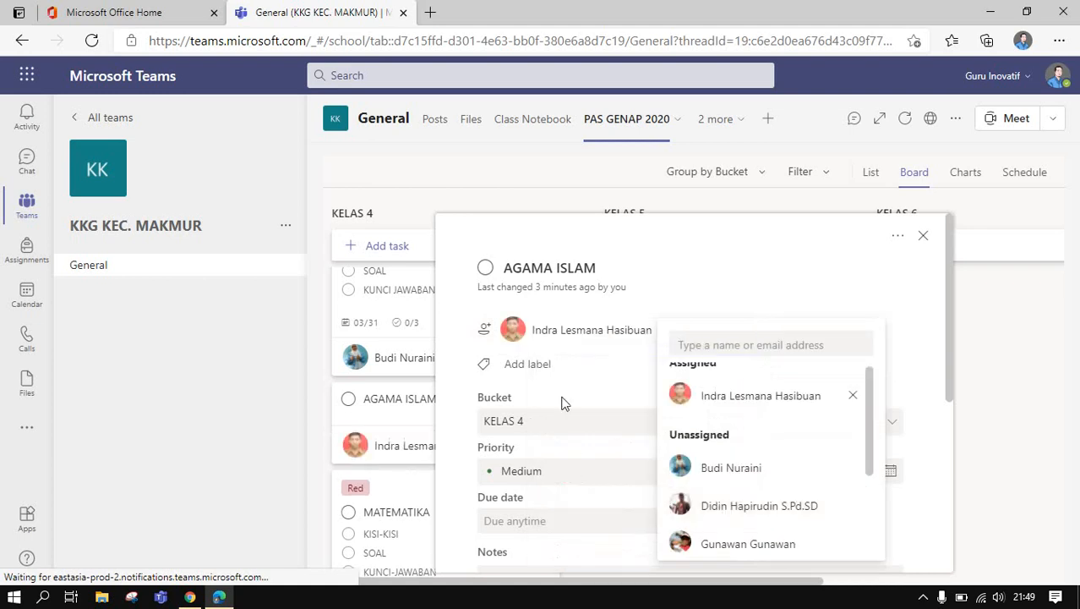
pyautogui.click(466, 394)
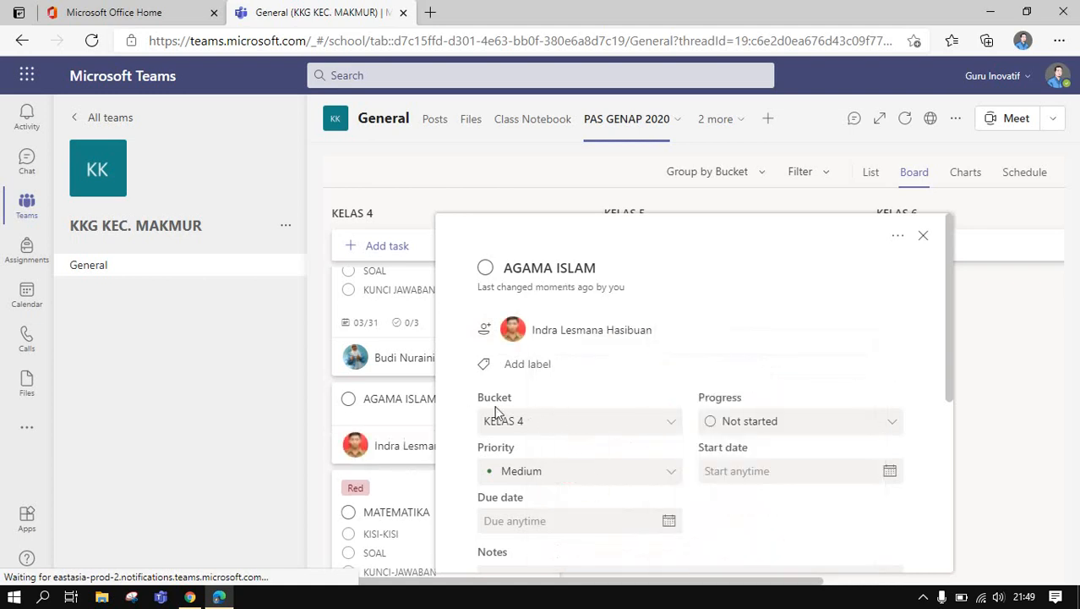
# - Try the Urgent priority on the AGAMA ISLAM task and set it back to Medium
pyautogui.scroll(-1, 632, 431)
pyautogui.click(629, 414)
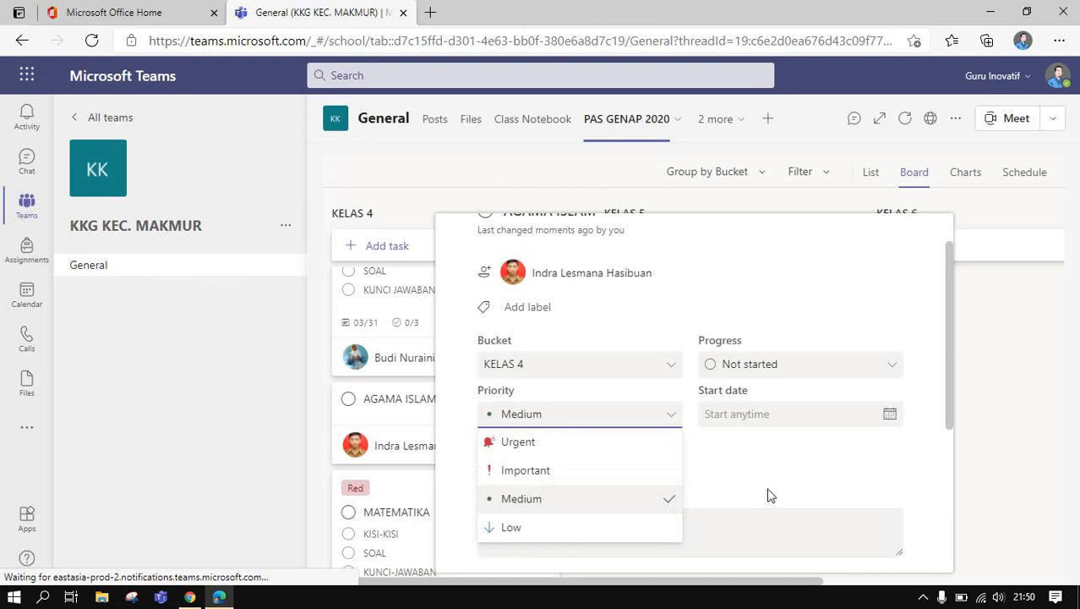
pyautogui.click(552, 445)
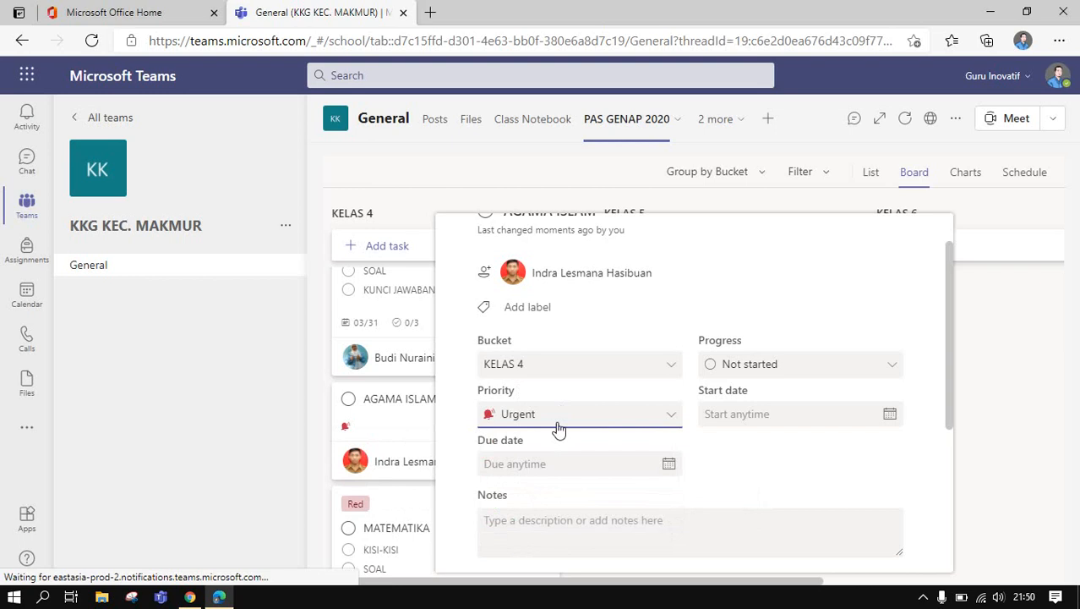
pyautogui.click(537, 427)
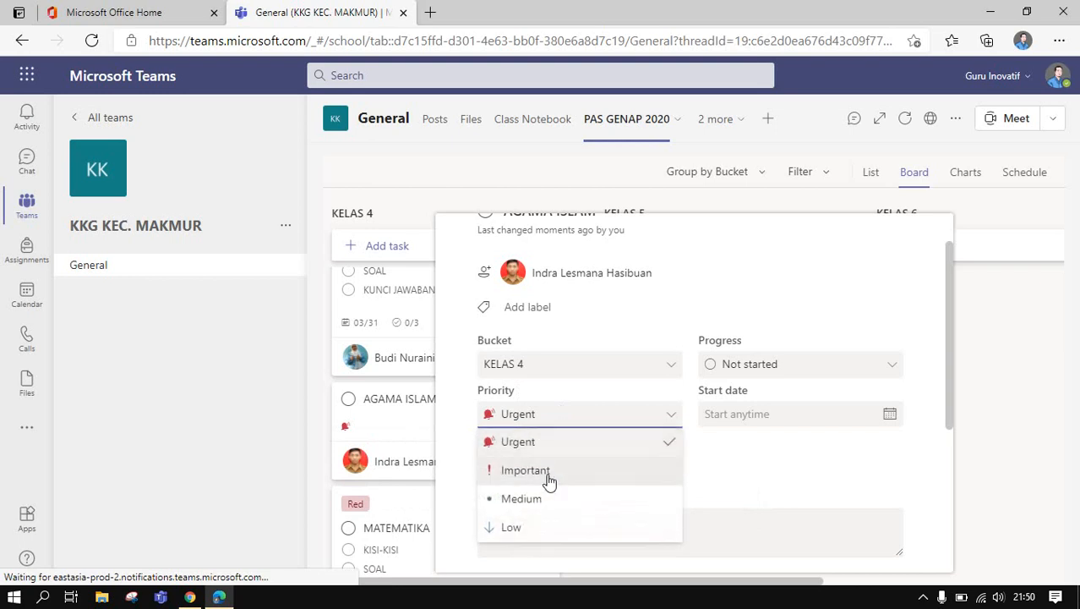
pyautogui.press('Return')
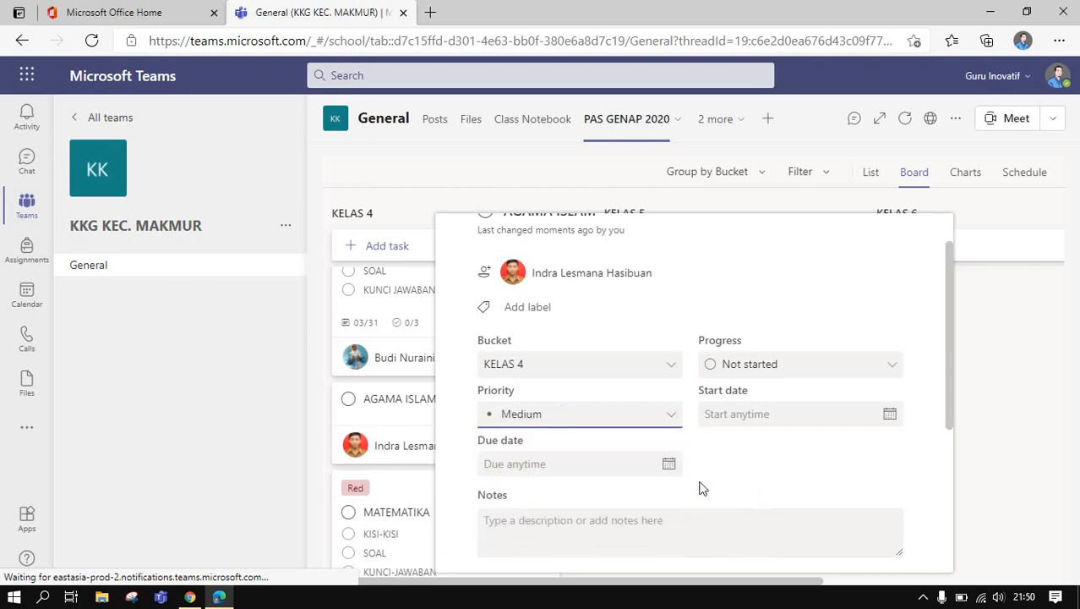
# - Set the due date of the AGAMA ISLAM task to 03/31/2021
pyautogui.scroll(-1, 623, 474)
pyautogui.scroll(-1, 623, 474)
pyautogui.click(567, 347)
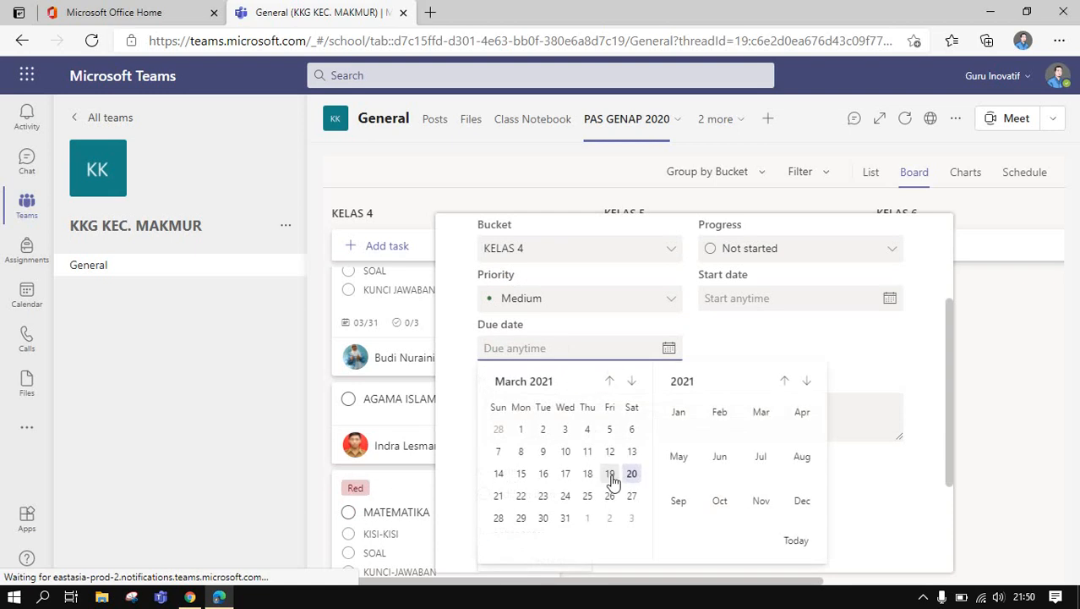
pyautogui.click(568, 516)
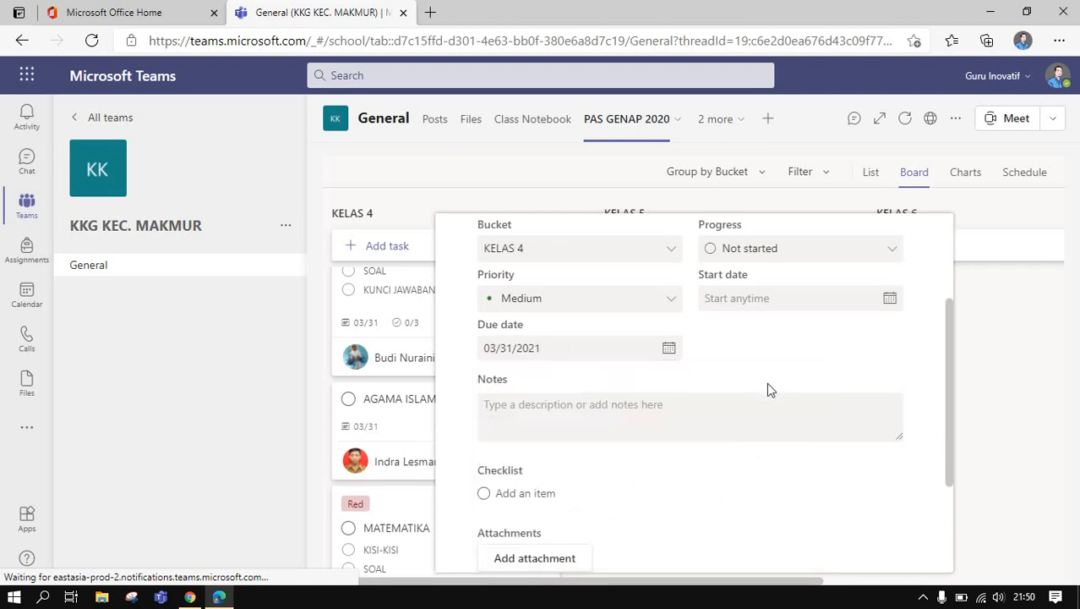
# - Add the checklist items KISI-KISI, SOAL and KUNCI JAWABAN to the AGAMA ISLAM task and close its details
pyautogui.scroll(-1, 540, 432)
pyautogui.click(533, 435)
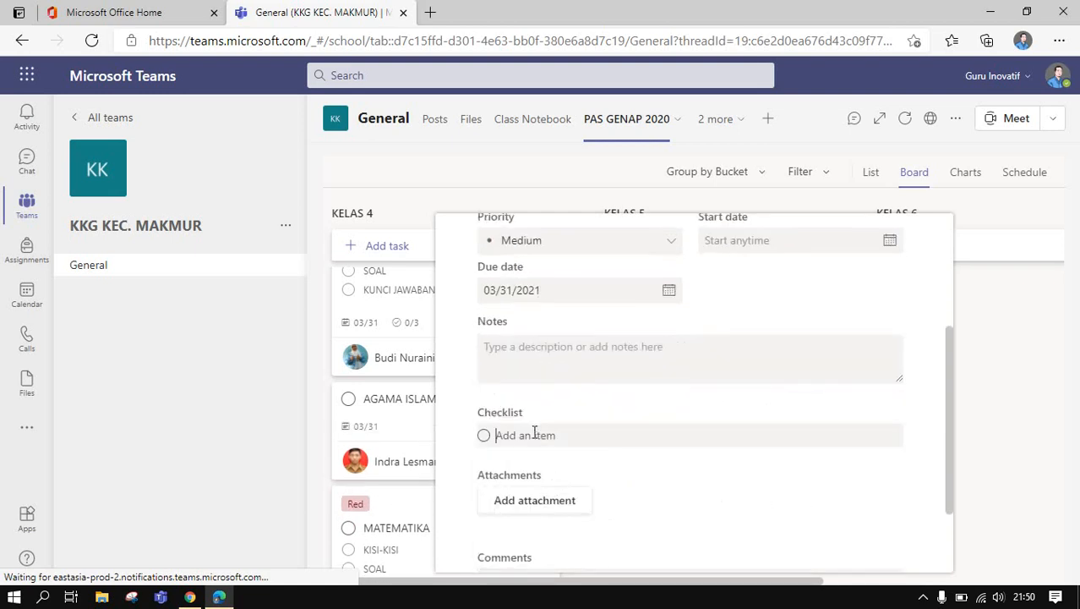
pyautogui.write('KISI-KISI')
pyautogui.press('Return')
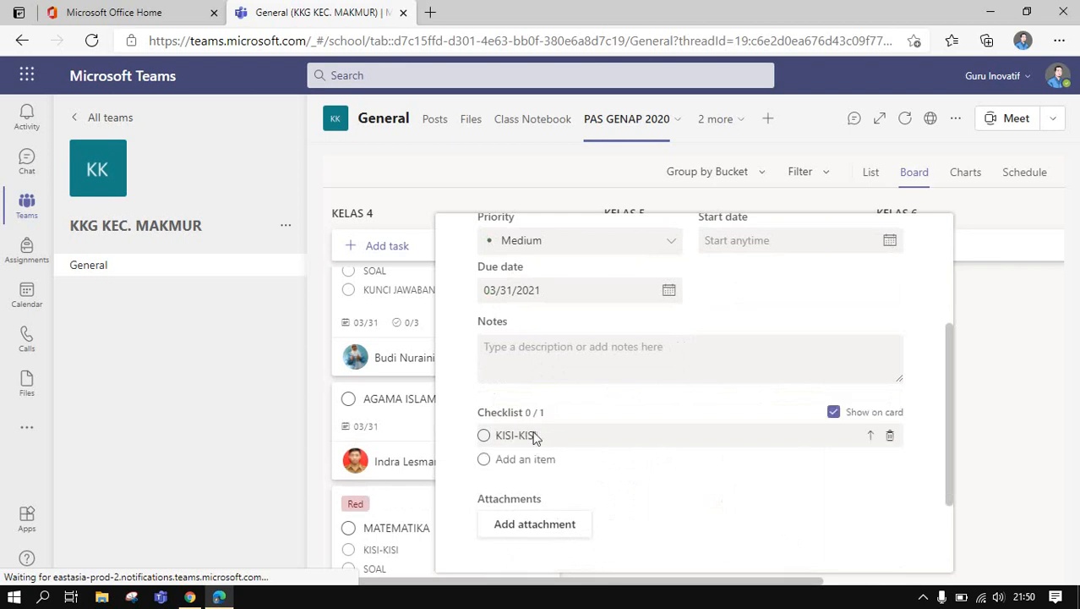
pyautogui.write('SOAL')
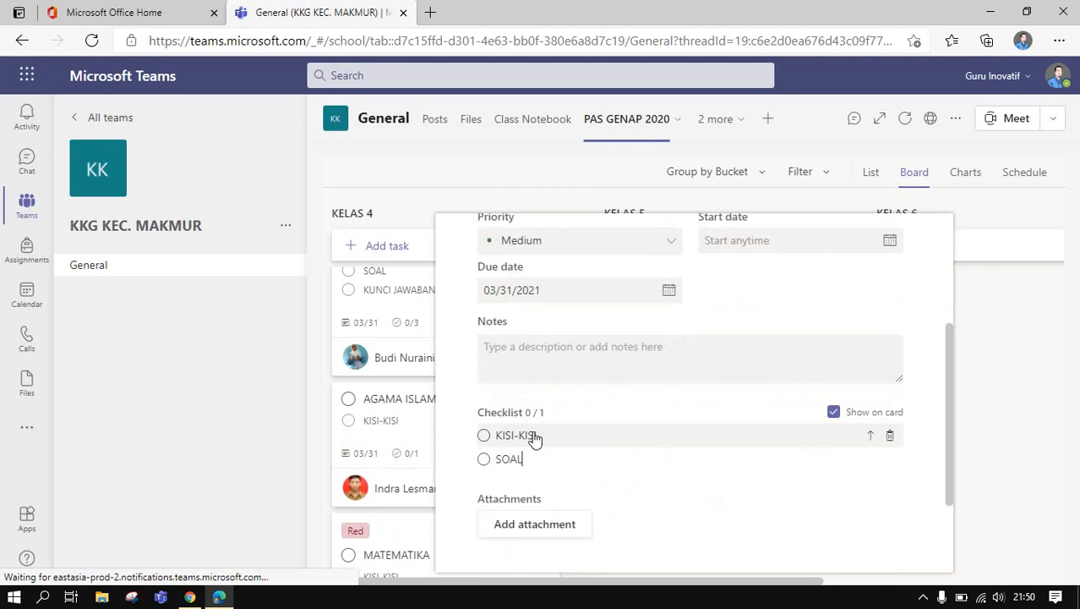
pyautogui.press('Return')
pyautogui.write('KUNCI JAWABAN')
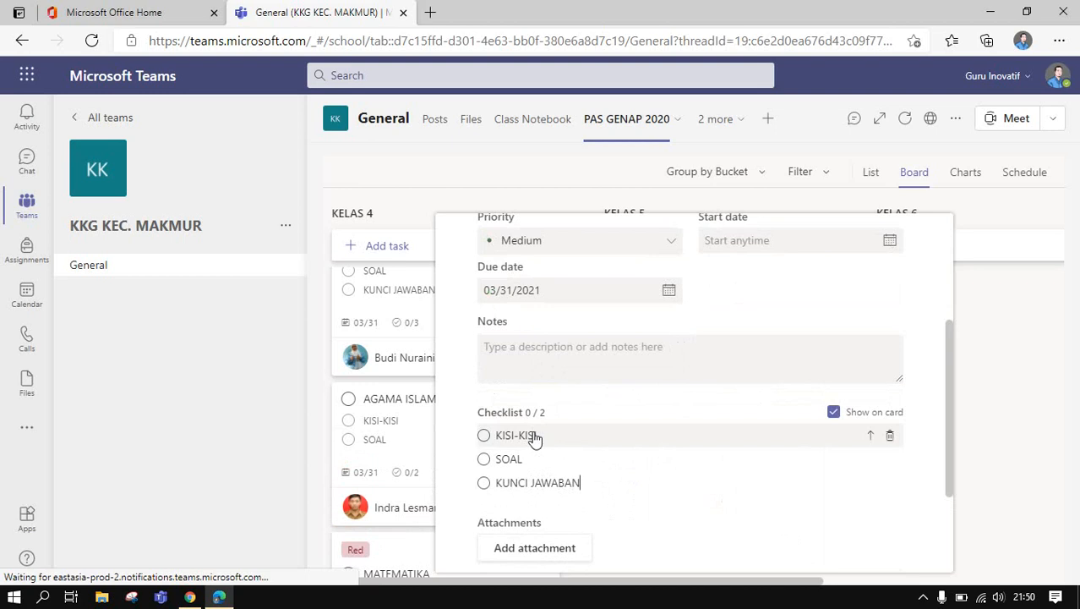
pyautogui.scroll(-5, 534, 438)
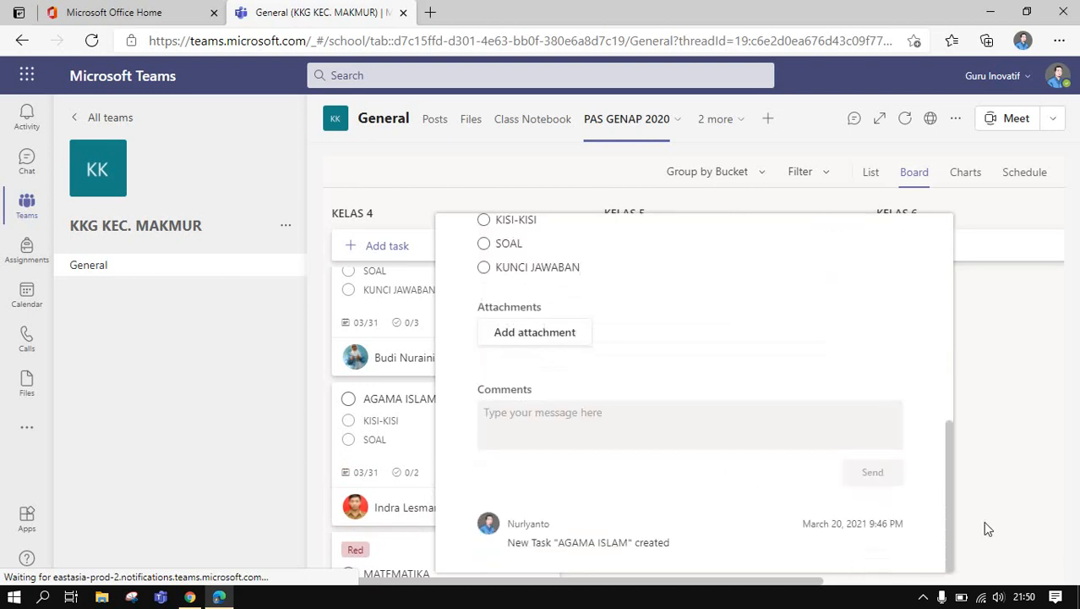
pyautogui.click(983, 524)
# - Start a new task in the KELAS 5 bucket and name it MATEMATIKA
pyautogui.scroll(-2, 482, 398)
pyautogui.scroll(-2, 488, 423)
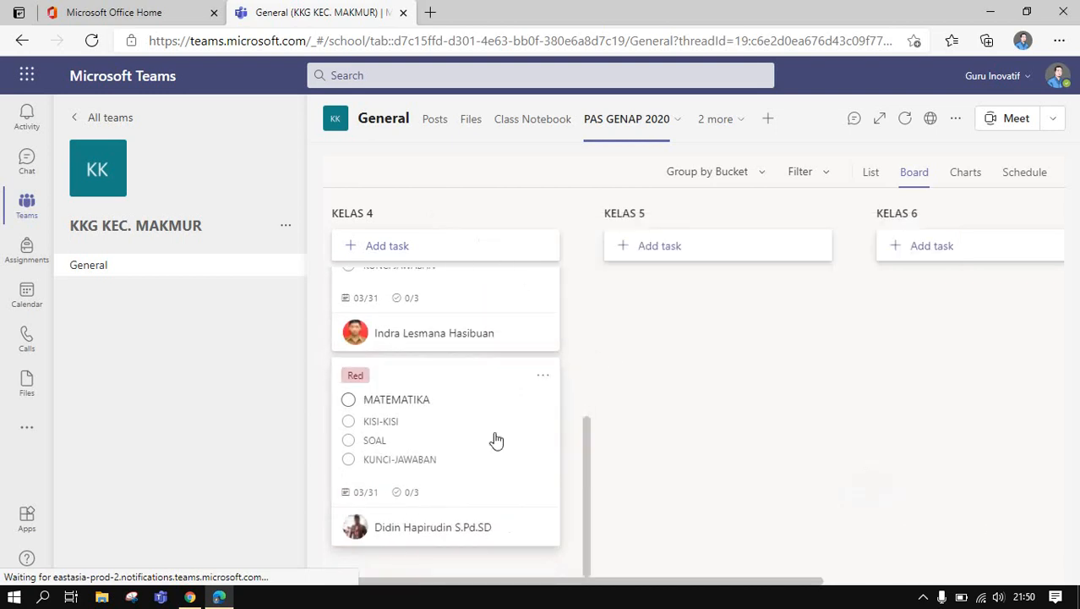
pyautogui.scroll(4, 494, 439)
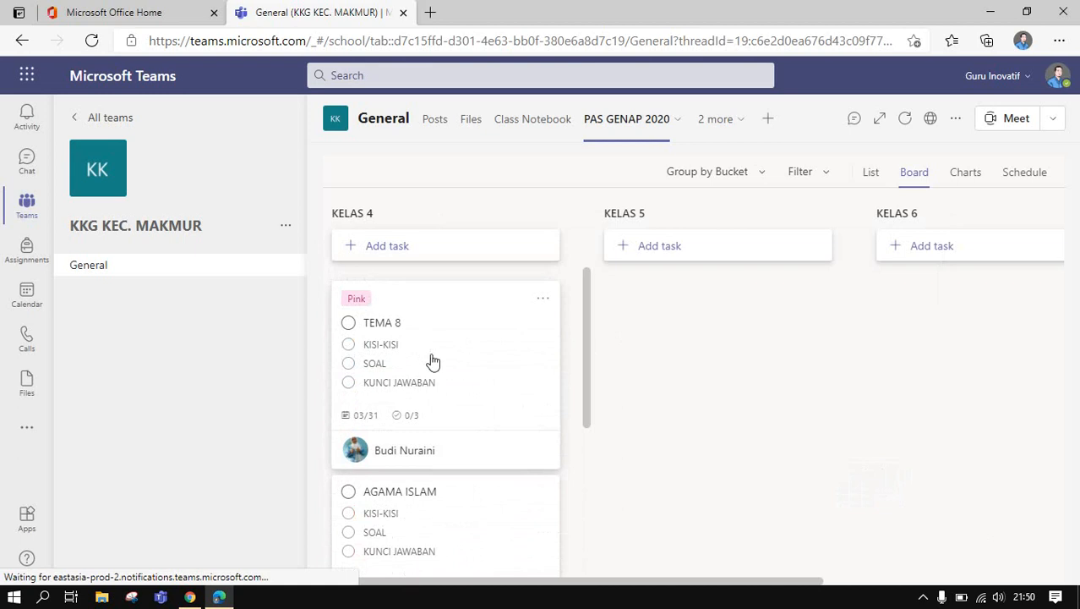
pyautogui.scroll(-4, 431, 359)
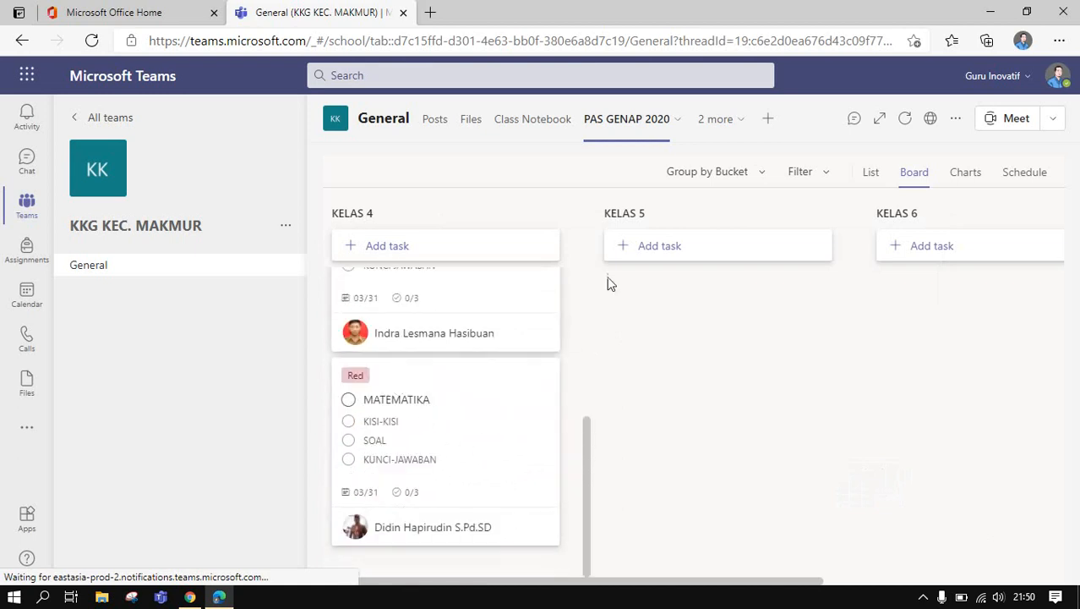
pyautogui.click(651, 247)
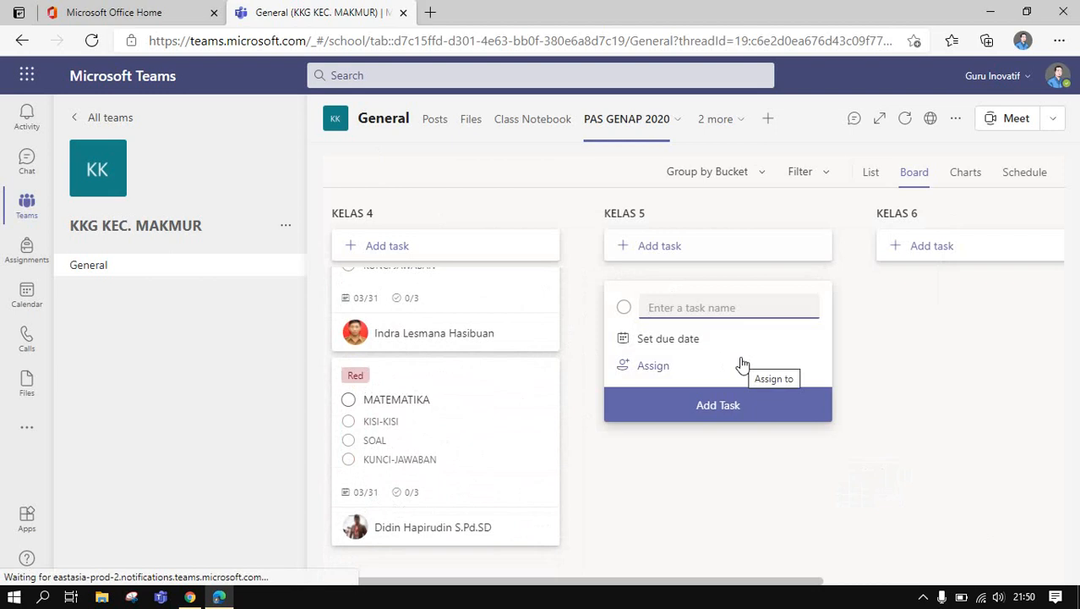
pyautogui.write('MA')
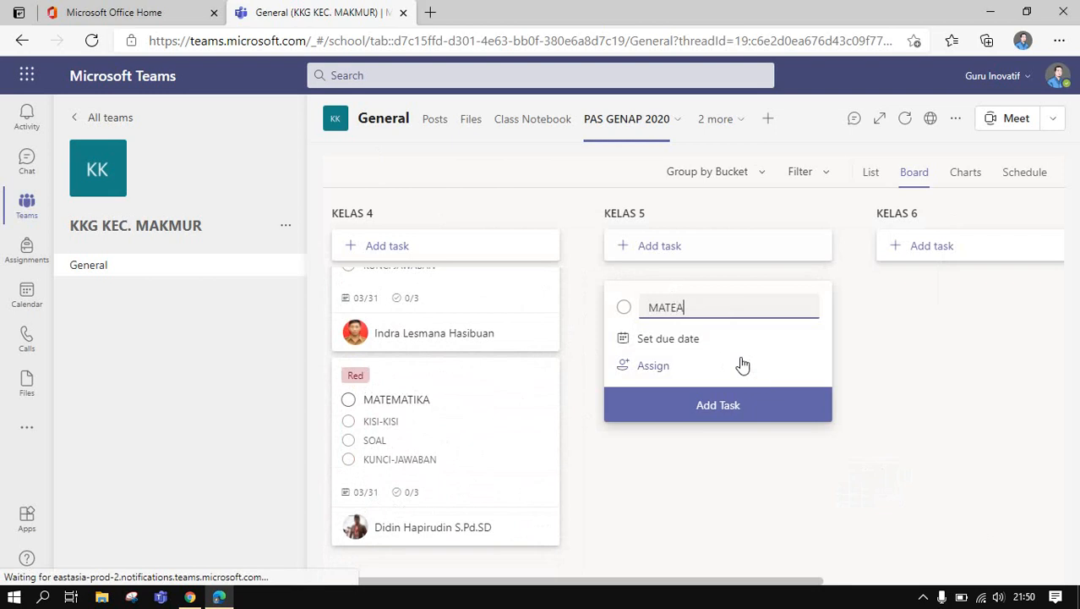
pyautogui.write('TEMATIKA')
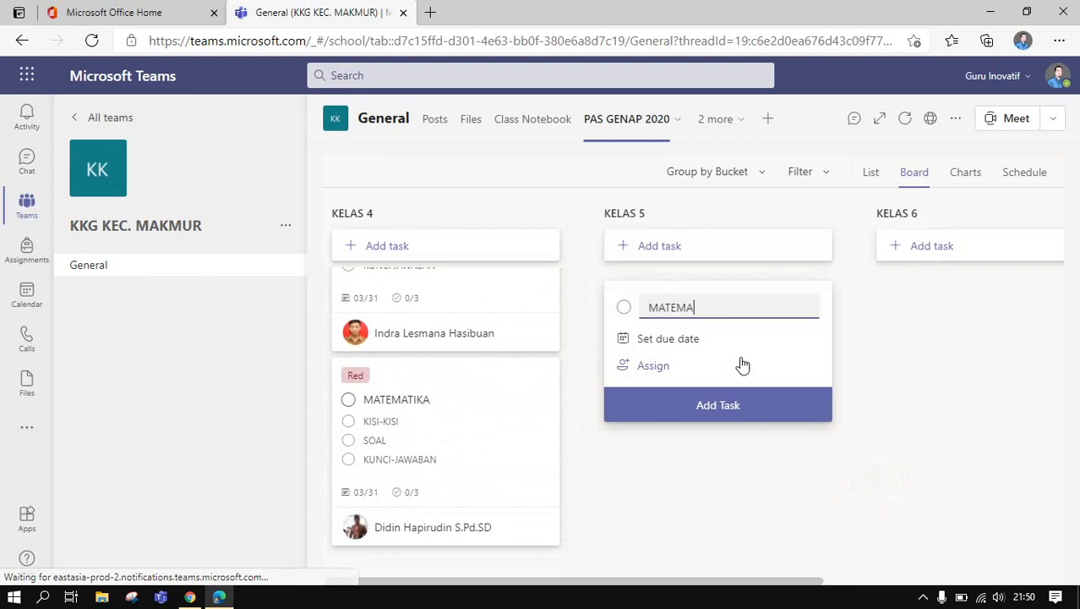
pyautogui.click(666, 341)
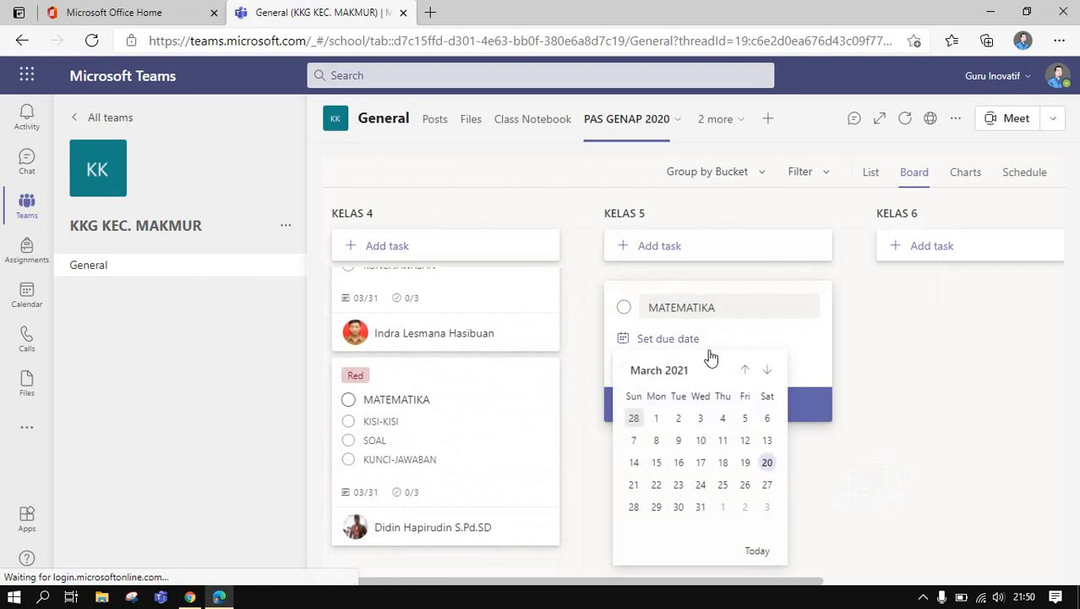
pyautogui.click(794, 362)
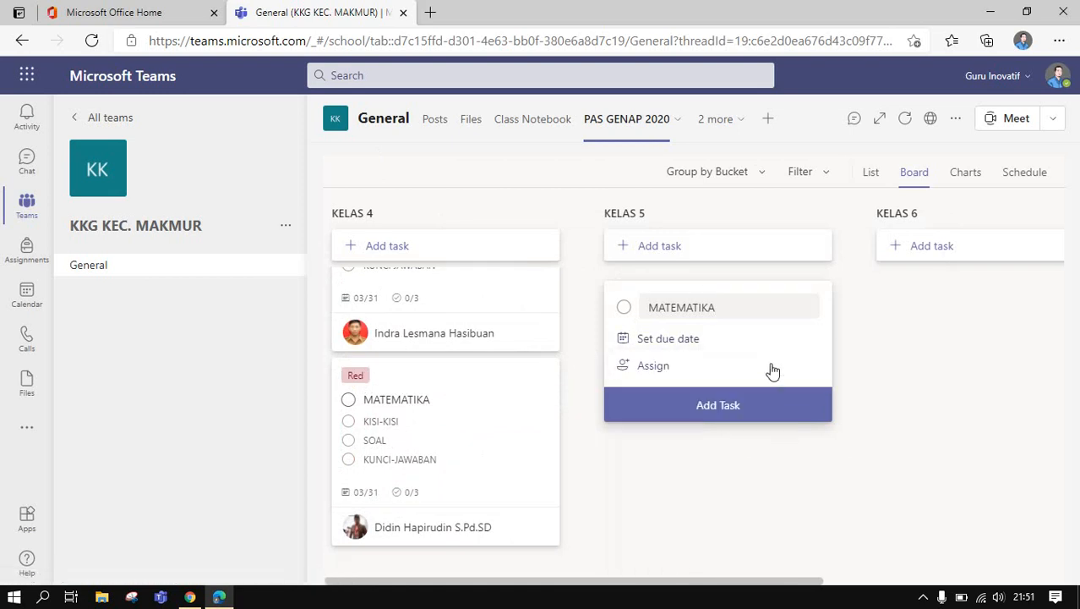
pyautogui.click(764, 365)
pyautogui.click(695, 339)
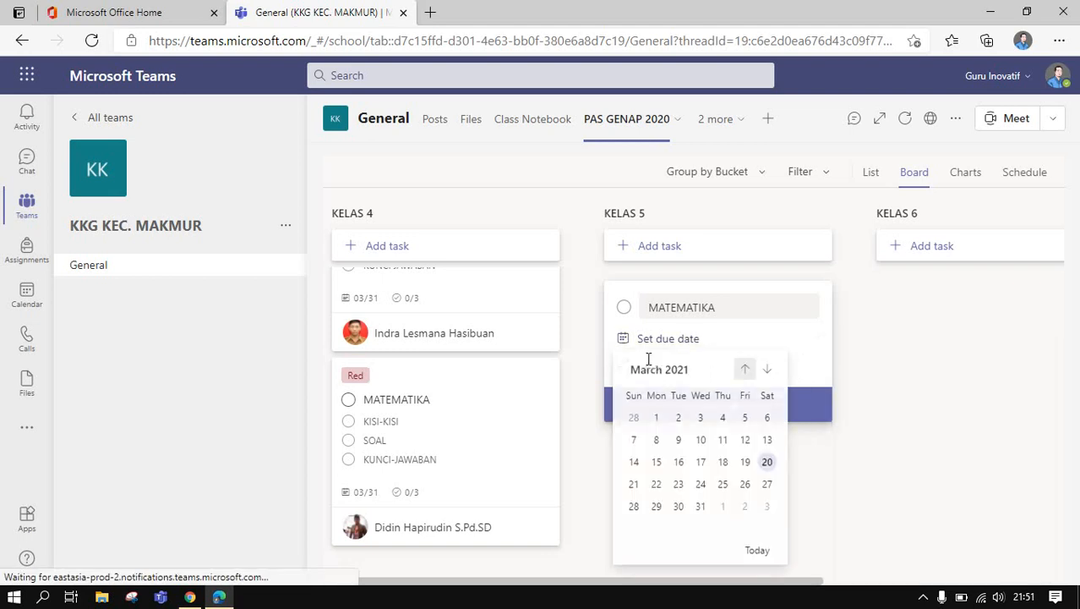
pyautogui.click(741, 333)
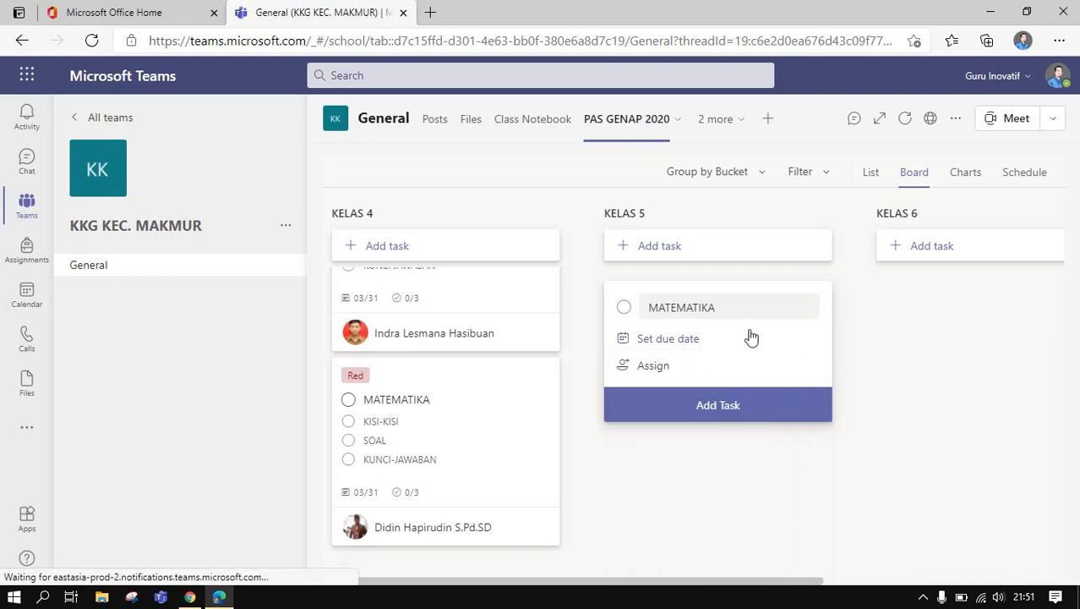
# - Assign the new MATEMATIKA task in the KELAS 5 bucket to a team member from the suggested people
pyautogui.click(661, 367)
pyautogui.scroll(-3, 895, 513)
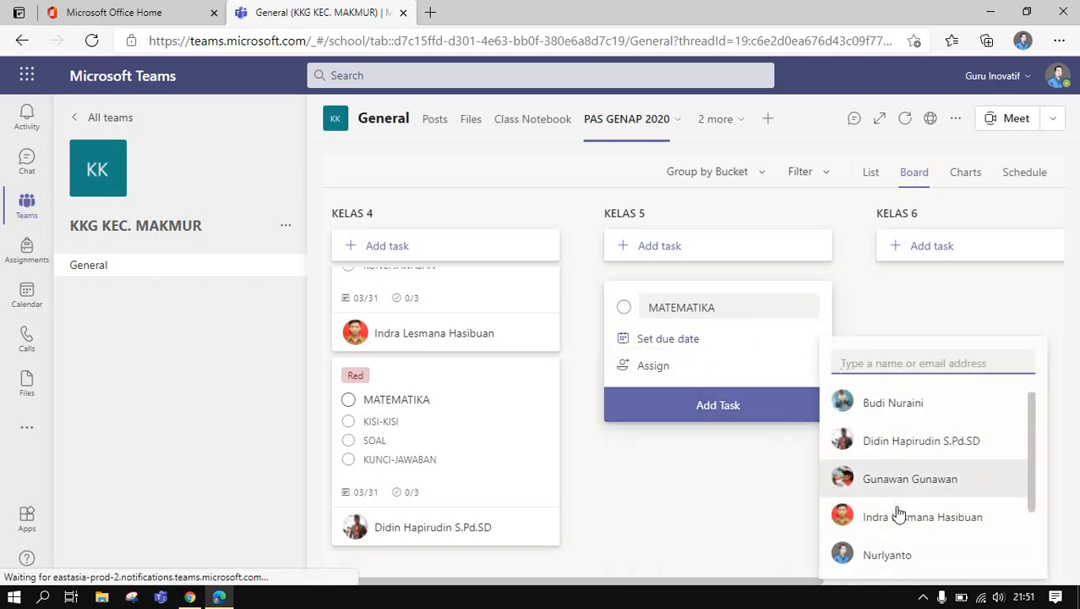
pyautogui.scroll(-1, 896, 554)
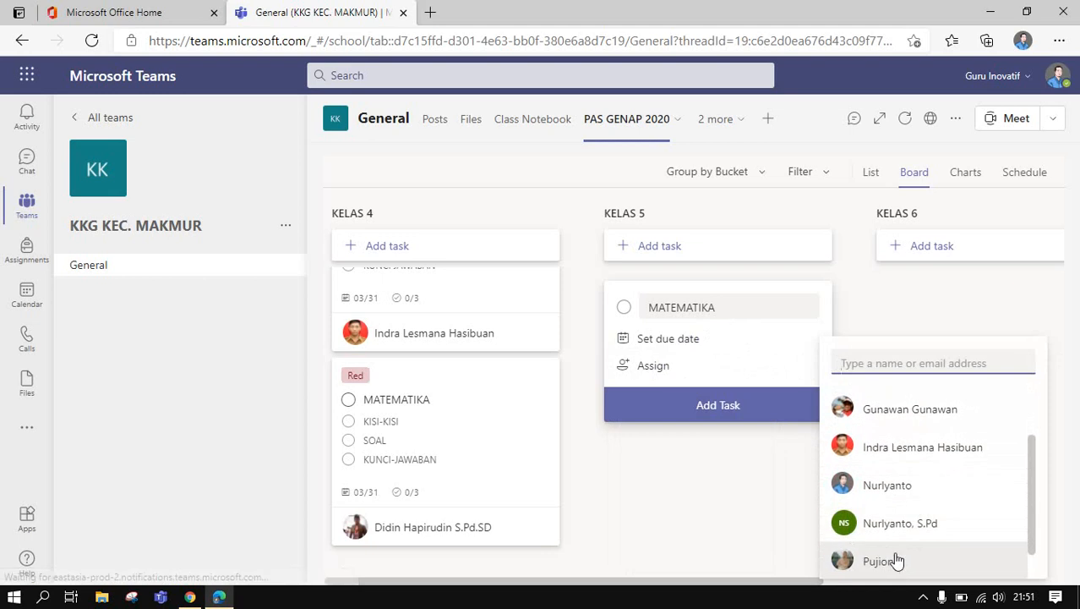
pyautogui.click(898, 524)
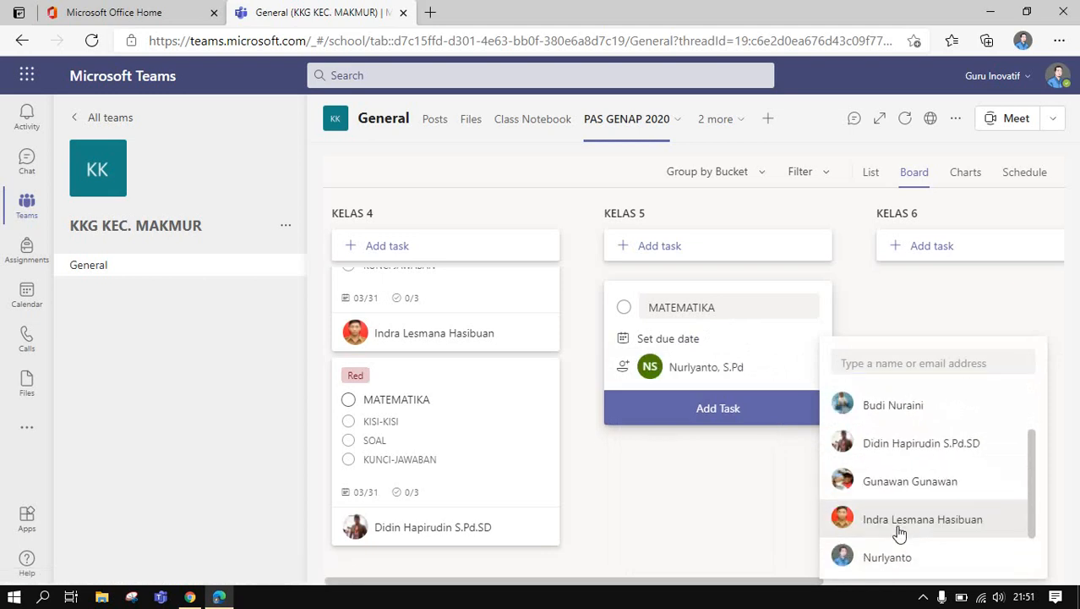
# - Set the new MATEMATIKA task's due date to March 31, 2021 and add the task to the KELAS 5 bucket
pyautogui.click(675, 342)
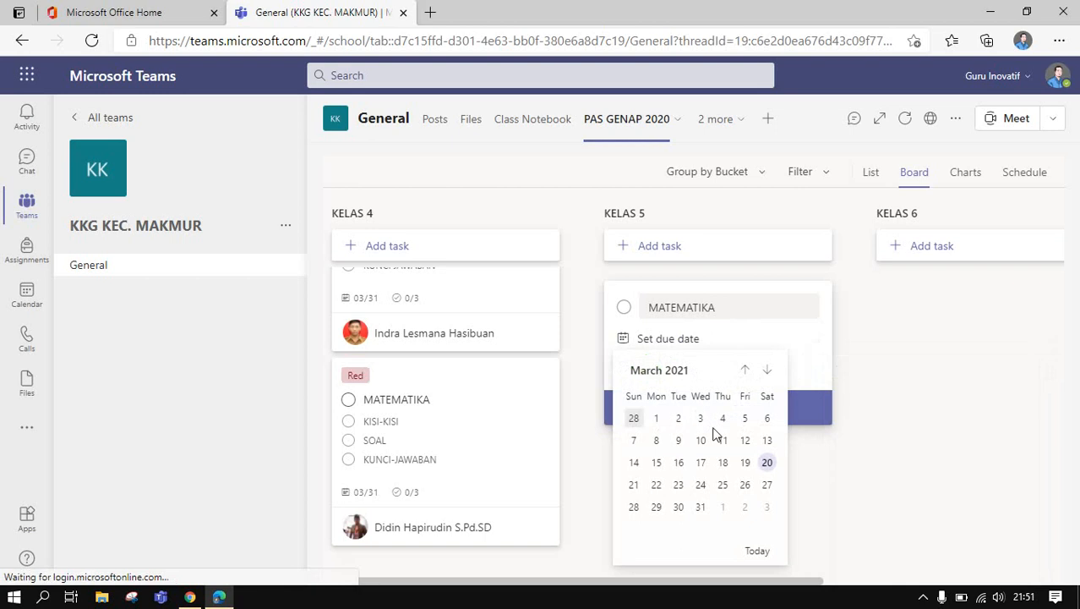
pyautogui.click(701, 507)
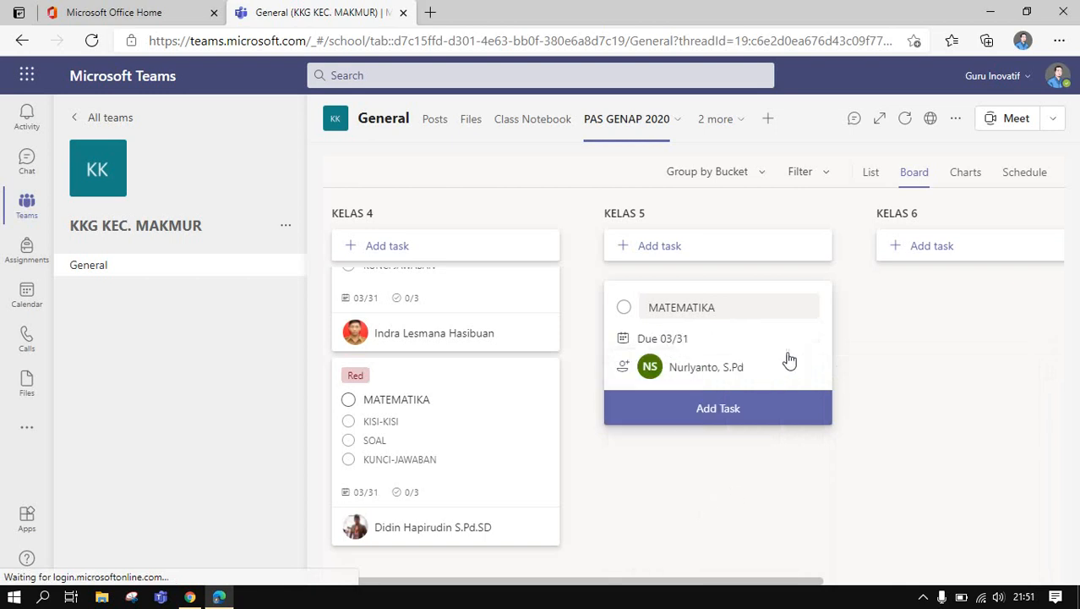
pyautogui.click(732, 412)
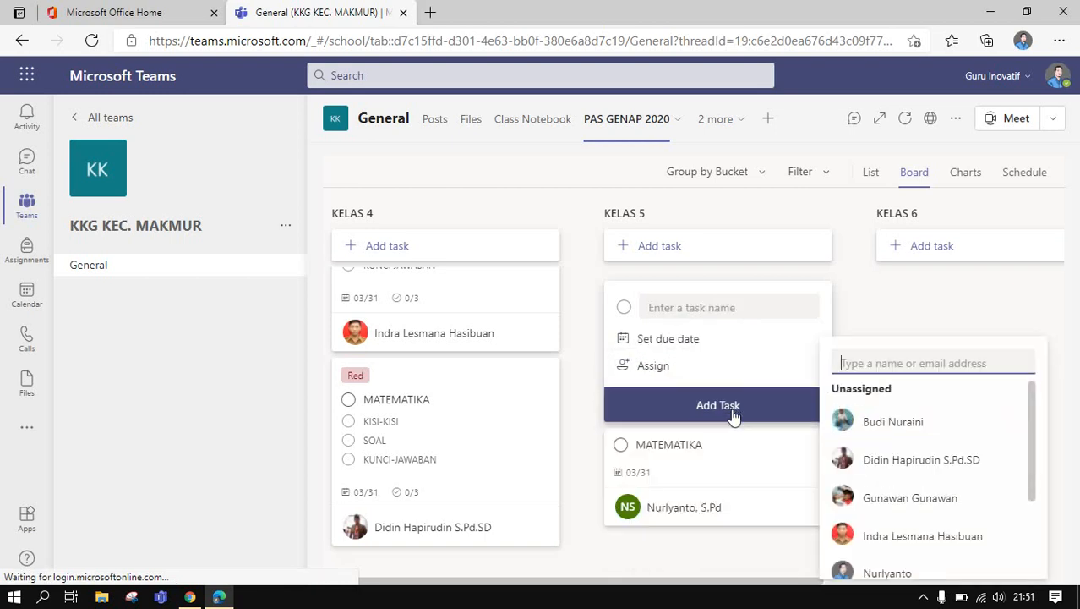
pyautogui.click(715, 471)
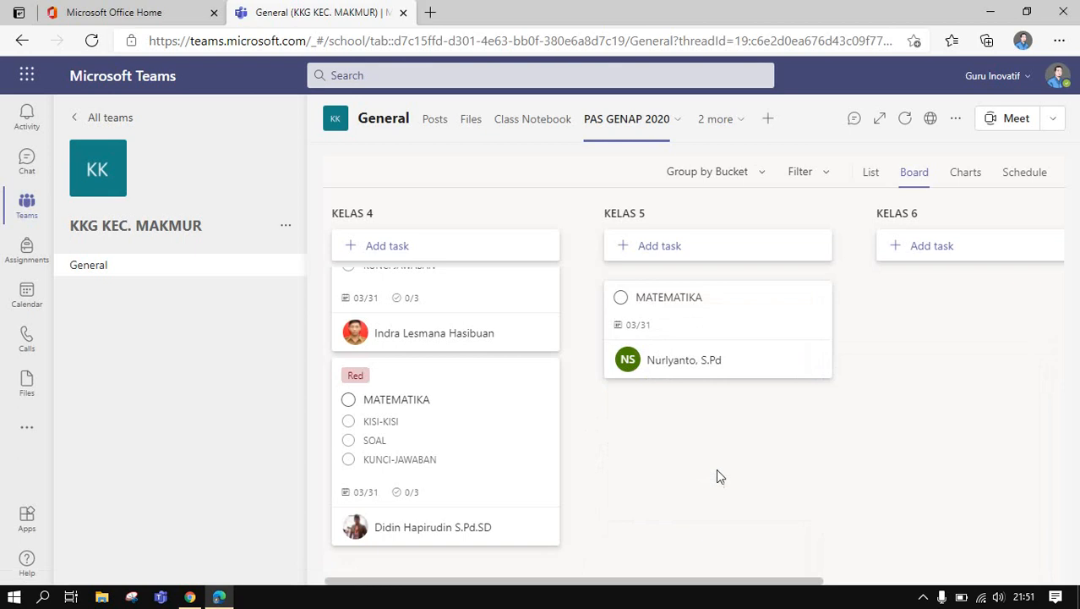
# - Open the details of the MATEMATIKA task in KELAS 5 and give it the Green label
pyautogui.click(747, 329)
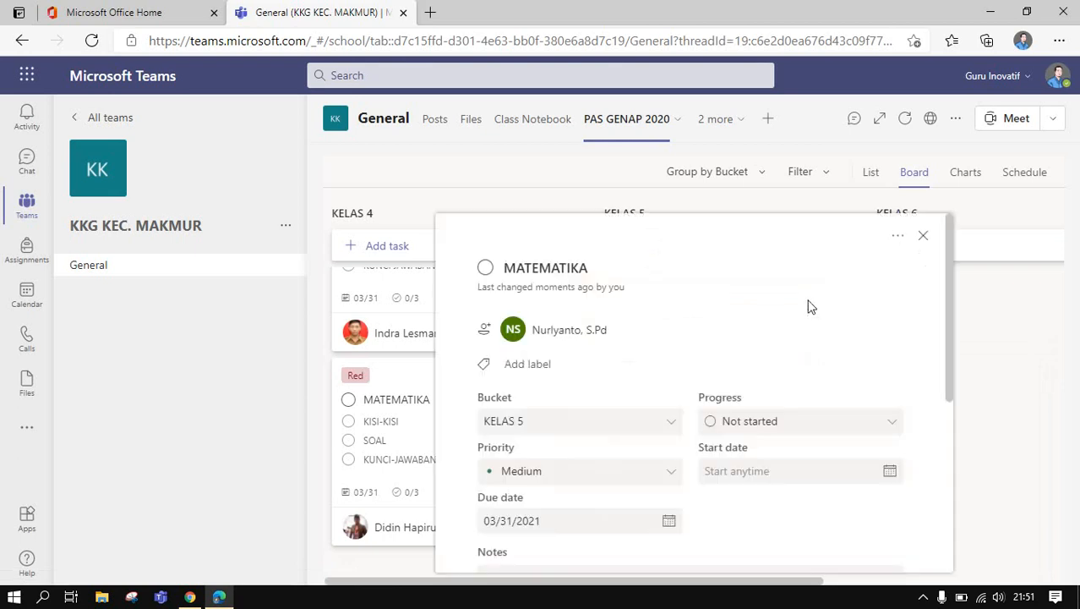
pyautogui.click(578, 363)
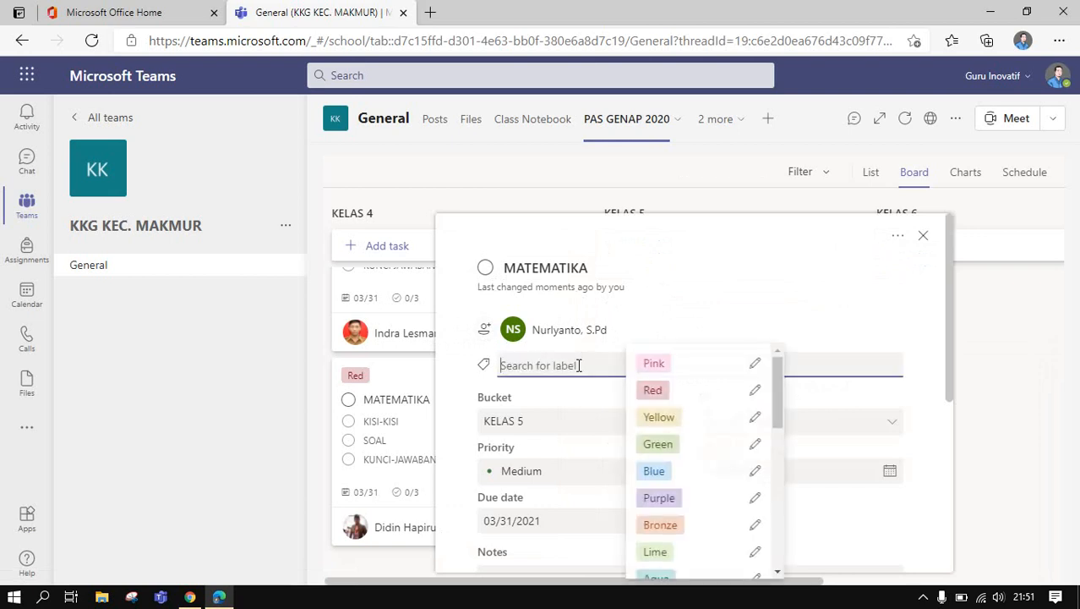
pyautogui.click(659, 445)
pyautogui.click(717, 306)
# - Add the checklist items KISI-KISI, SOAL and KUNCI JAWABAN to the KELAS 5 MATEMATIKA task and close its details
pyautogui.scroll(-1, 687, 377)
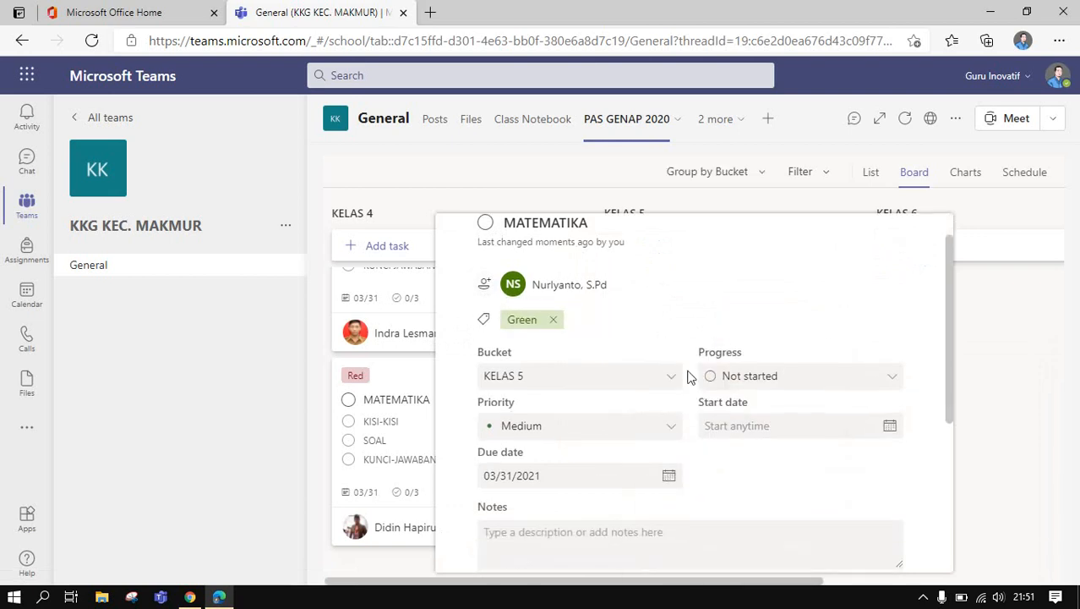
pyautogui.scroll(-3, 687, 378)
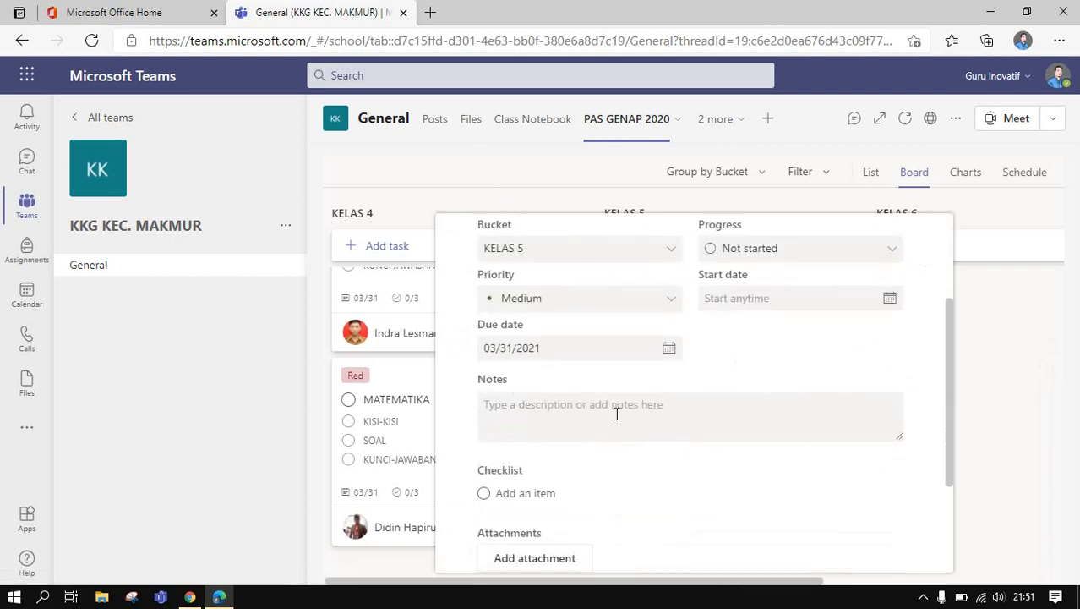
pyautogui.click(535, 499)
pyautogui.write('KISI-KISI')
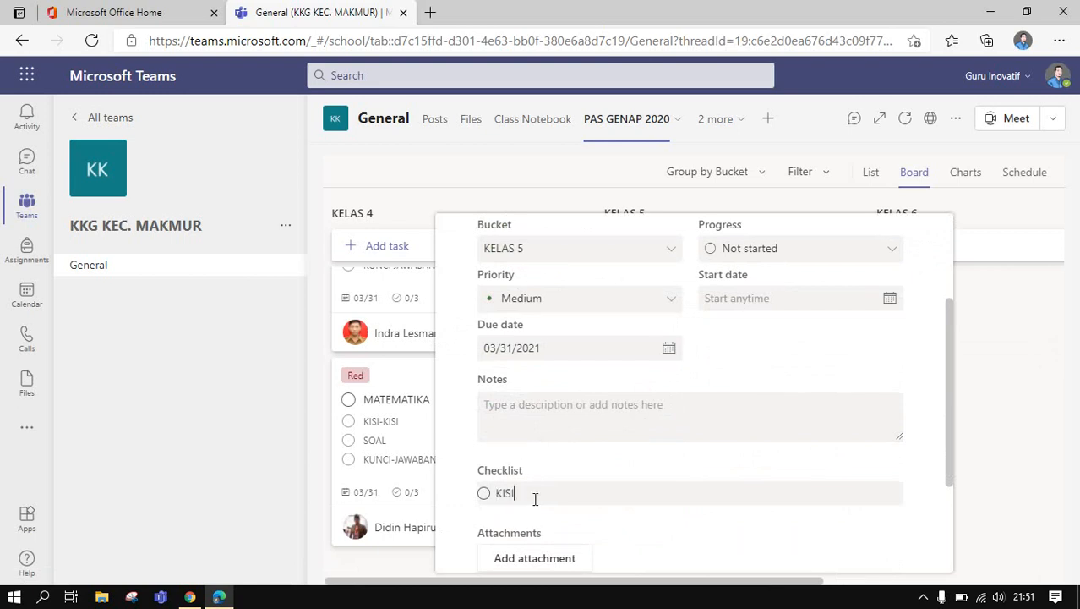
pyautogui.press('Return')
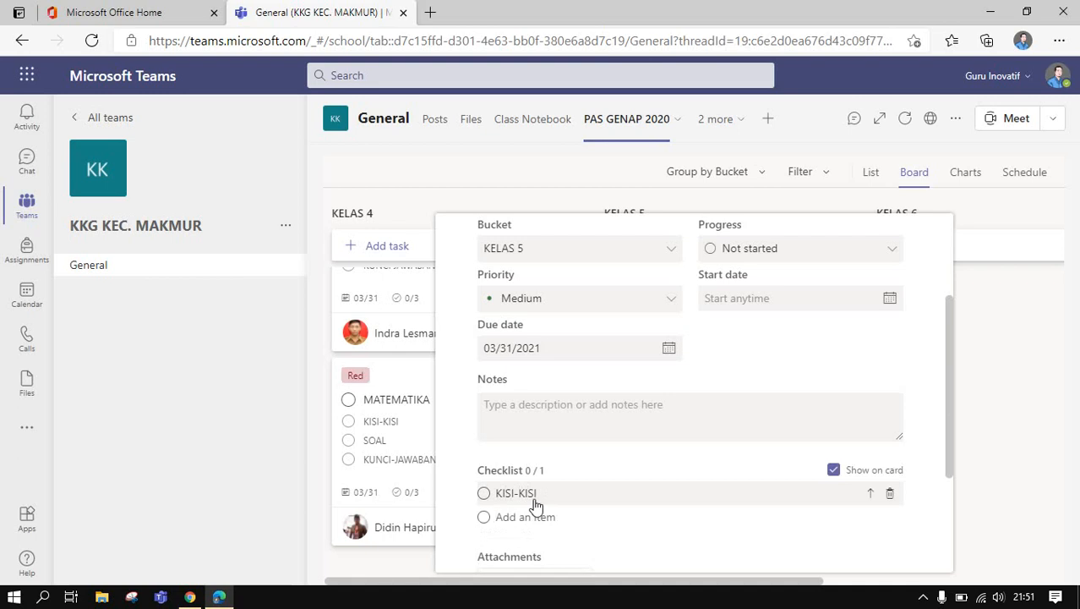
pyautogui.write('SOAL')
pyautogui.press('Return')
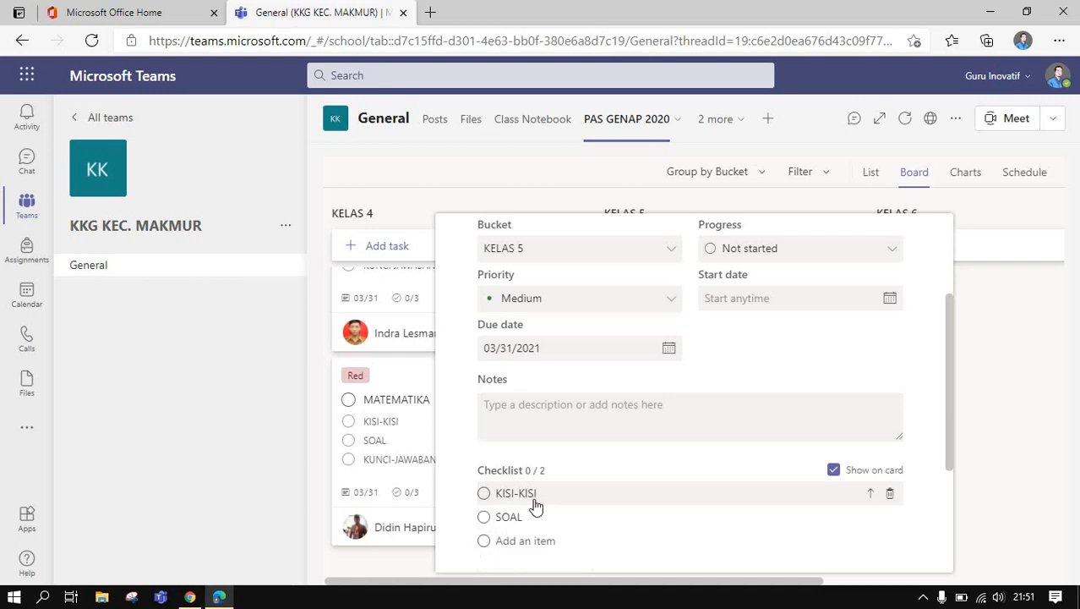
pyautogui.write('KUNCI JAWABAN')
pyautogui.scroll(-5, 566, 490)
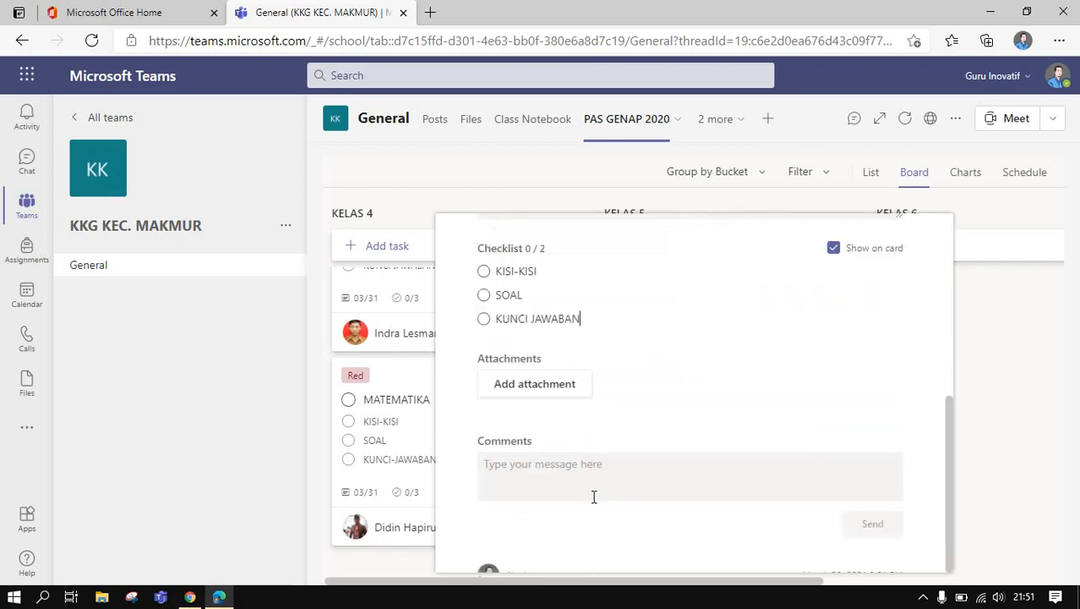
pyautogui.click(977, 538)
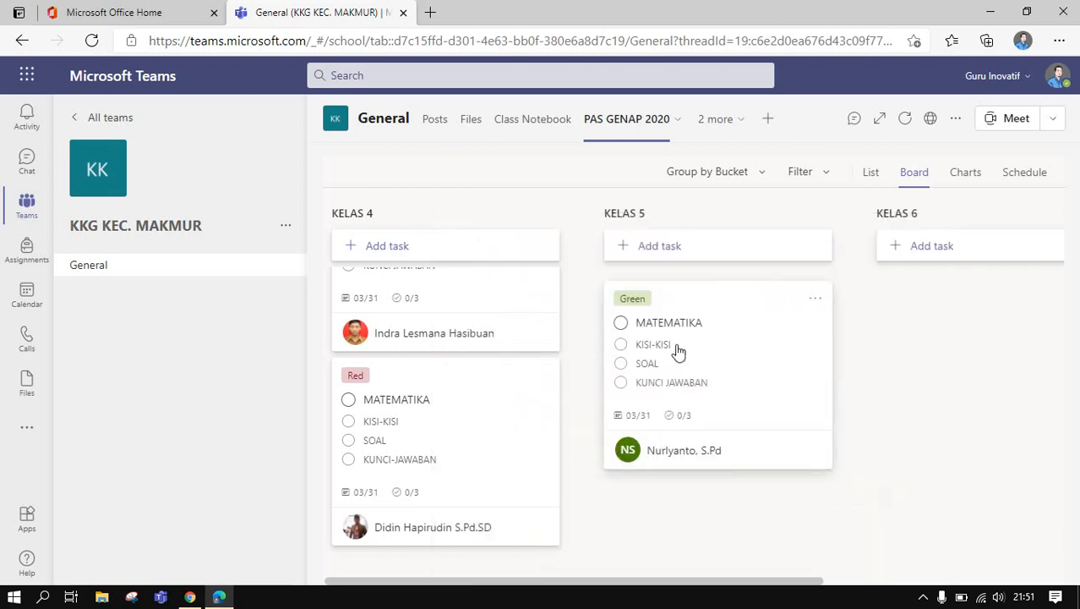
# - Review the KELAS 4 task cards and regroup the board by Progress
pyautogui.scroll(6, 490, 371)
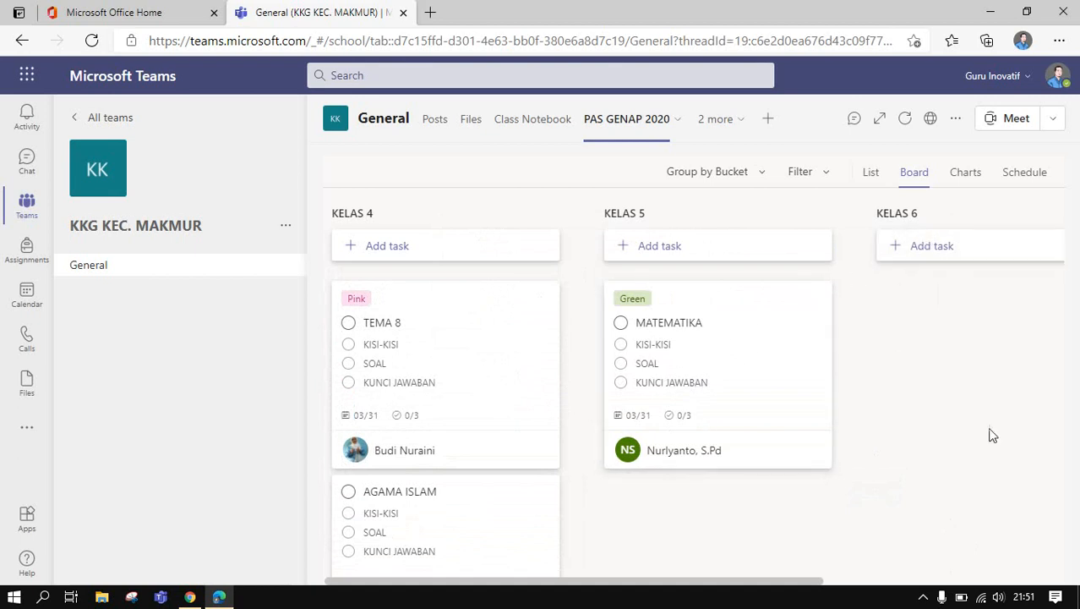
pyautogui.scroll(-3, 482, 427)
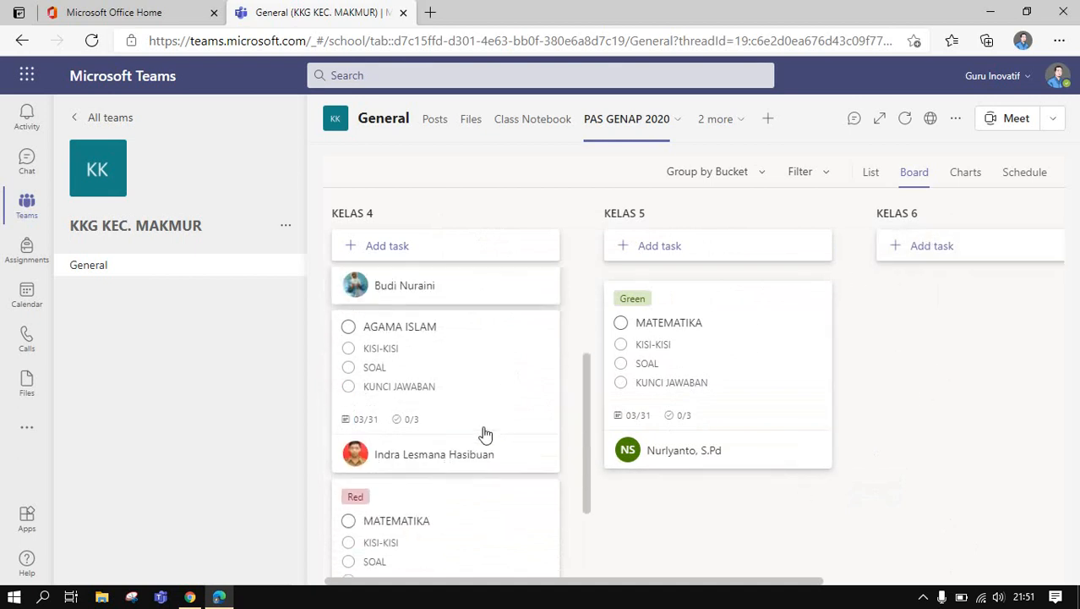
pyautogui.scroll(3, 450, 399)
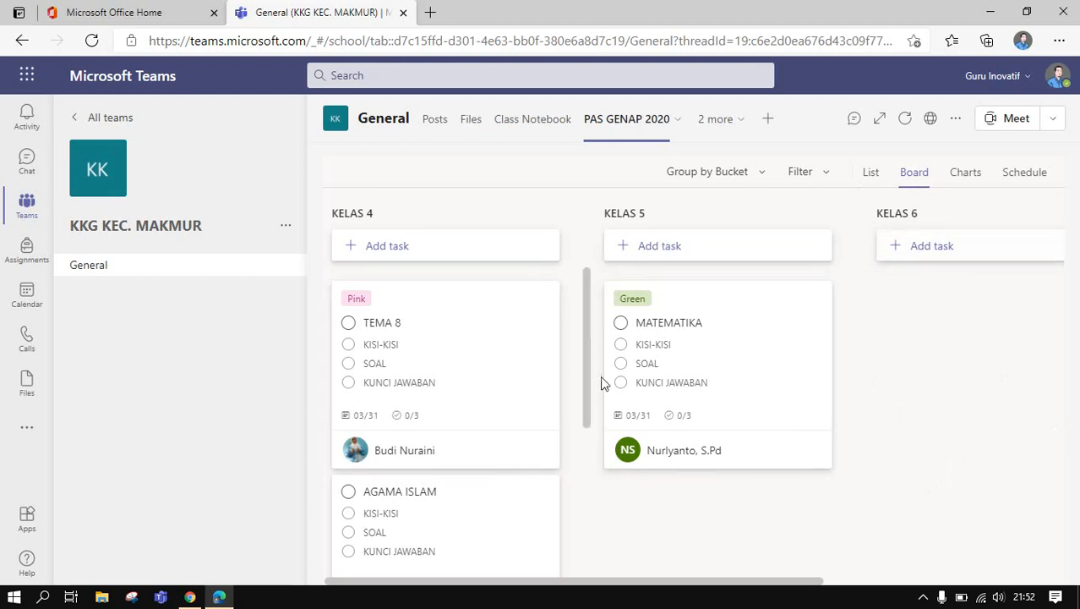
pyautogui.scroll(-5, 457, 397)
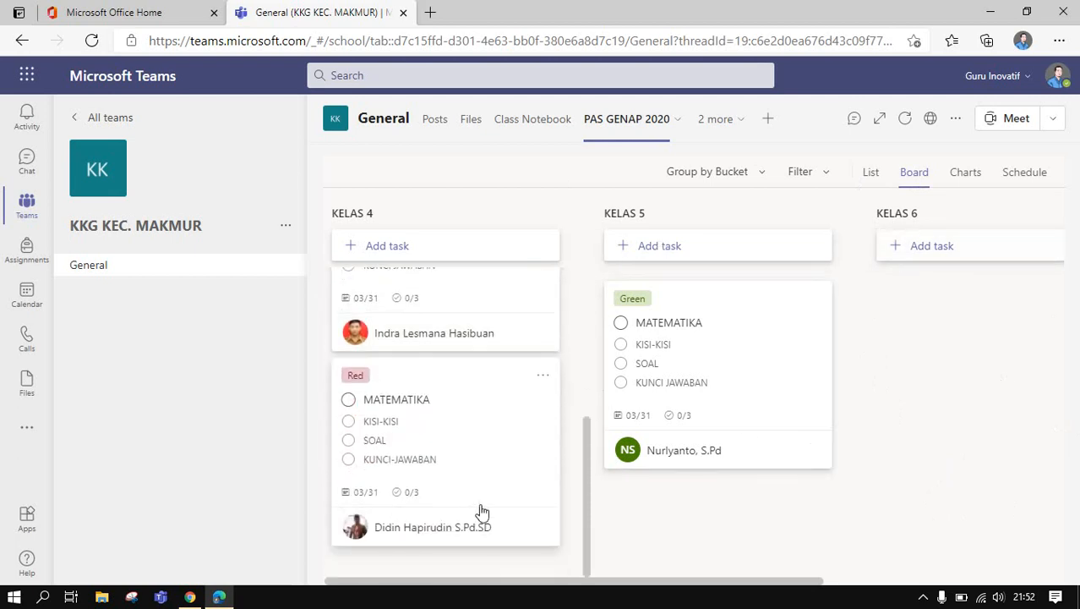
pyautogui.scroll(5, 502, 503)
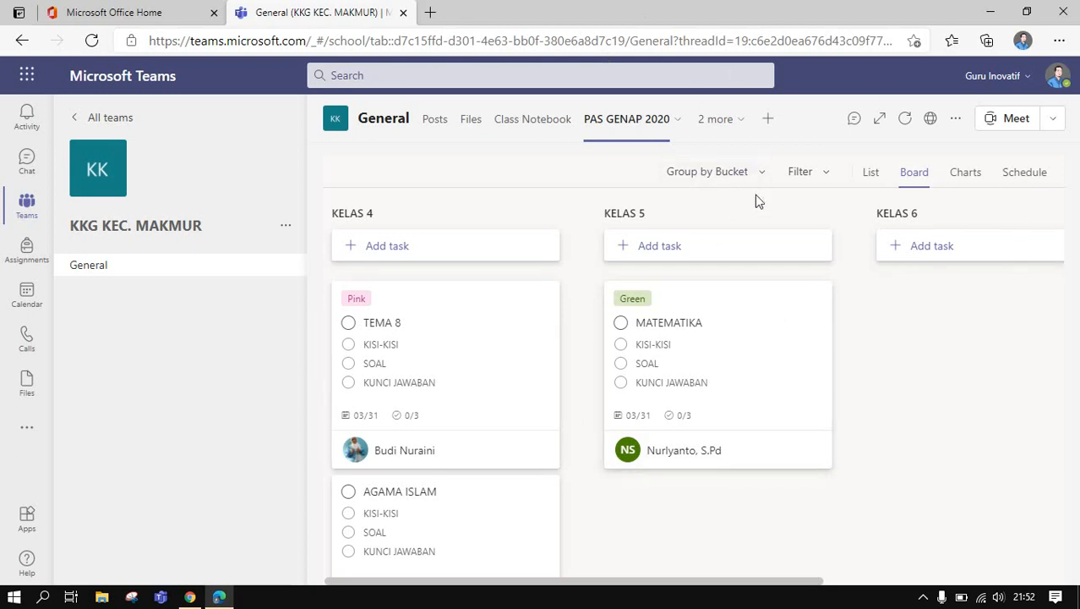
pyautogui.click(746, 175)
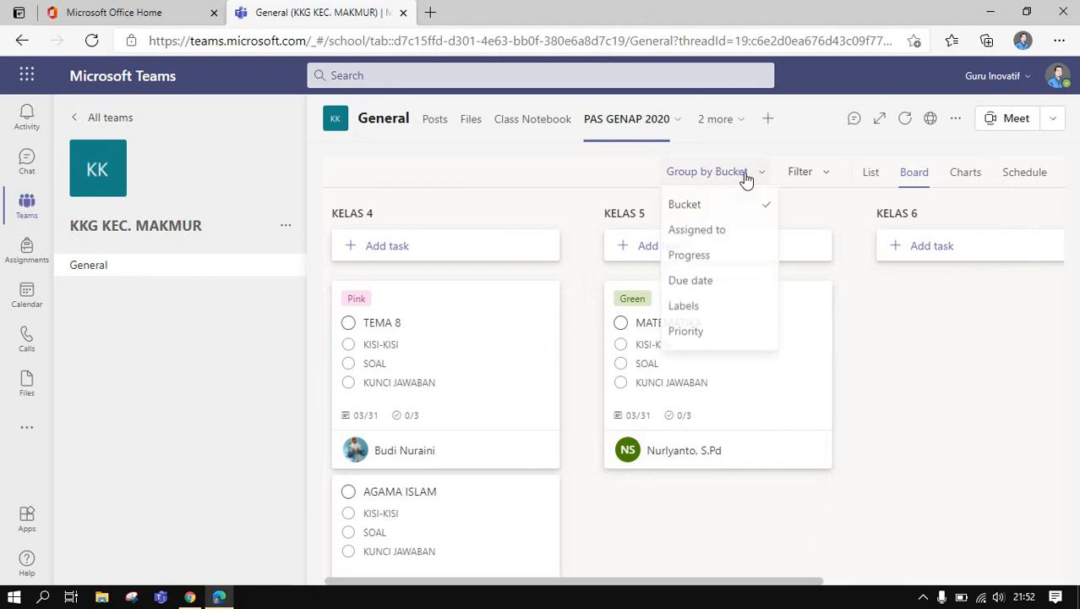
pyautogui.click(807, 213)
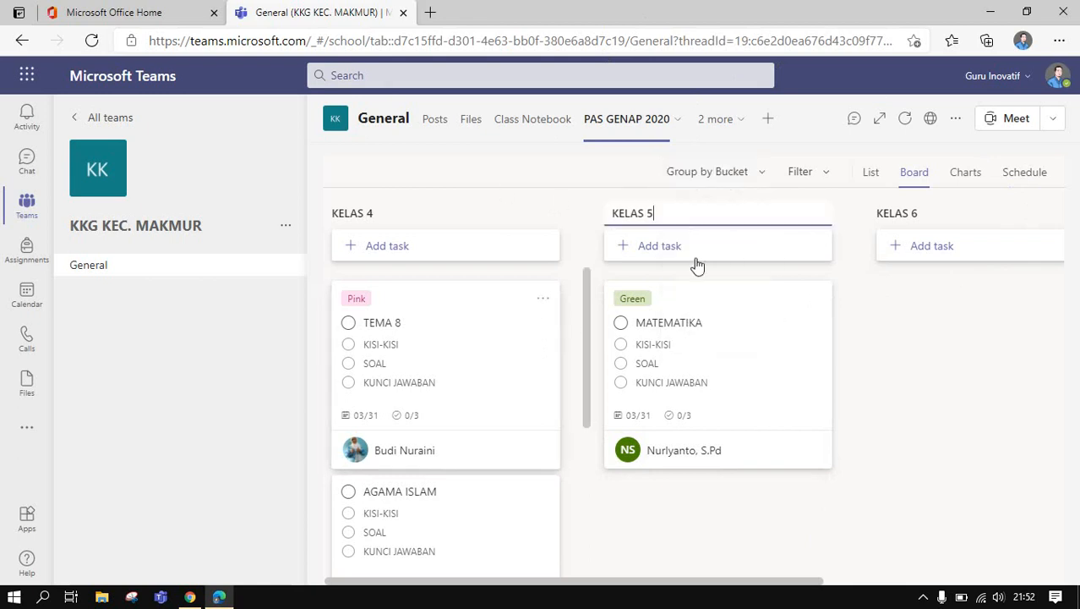
pyautogui.click(755, 173)
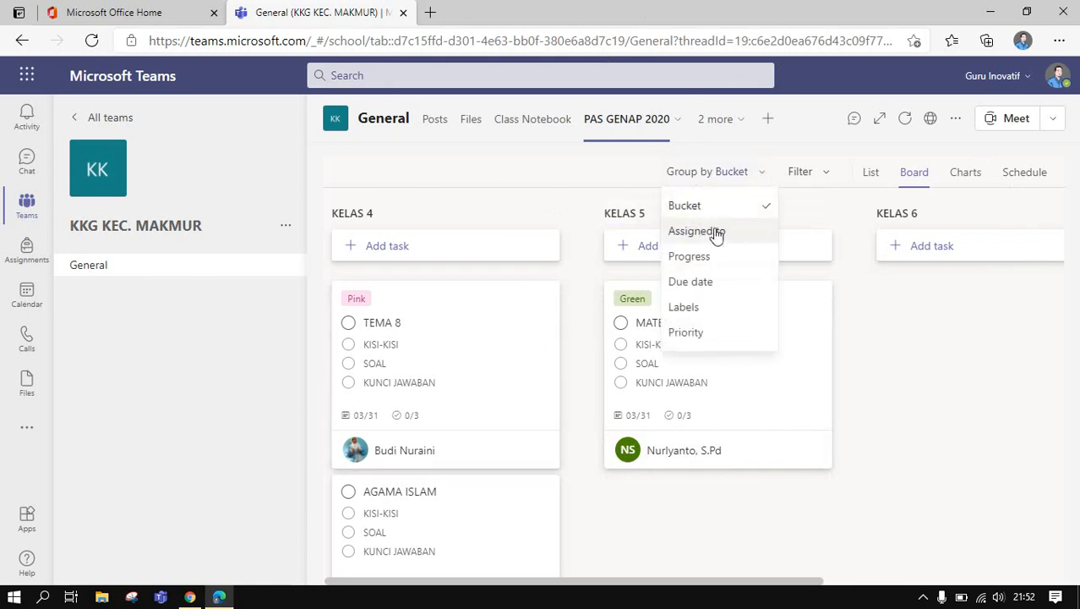
pyautogui.click(702, 260)
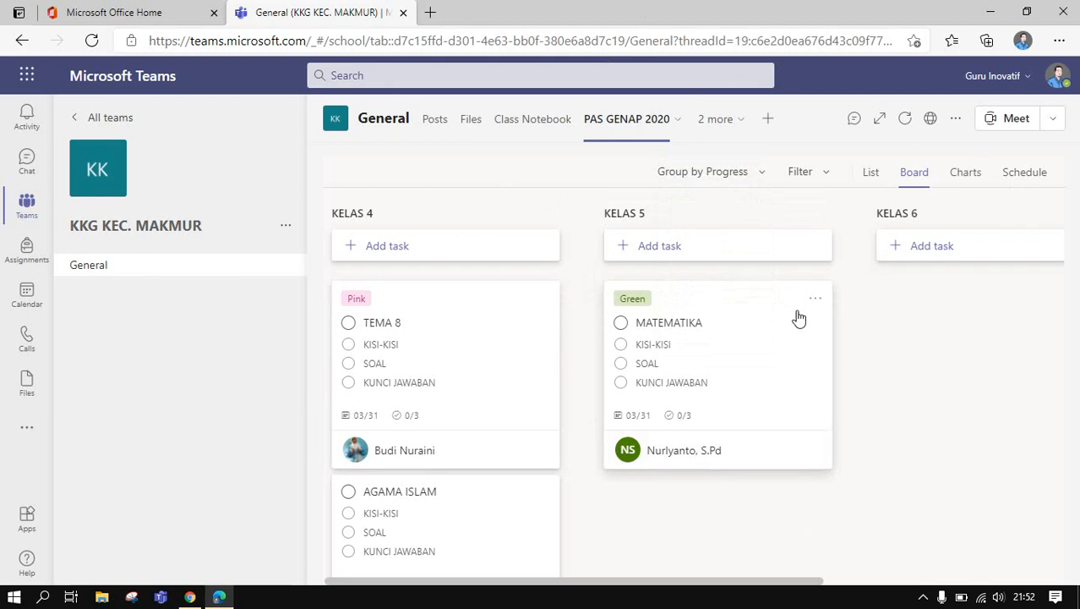
# - Look through the tasks in the Not started column and bring up the plan's filter options
pyautogui.scroll(-2, 524, 314)
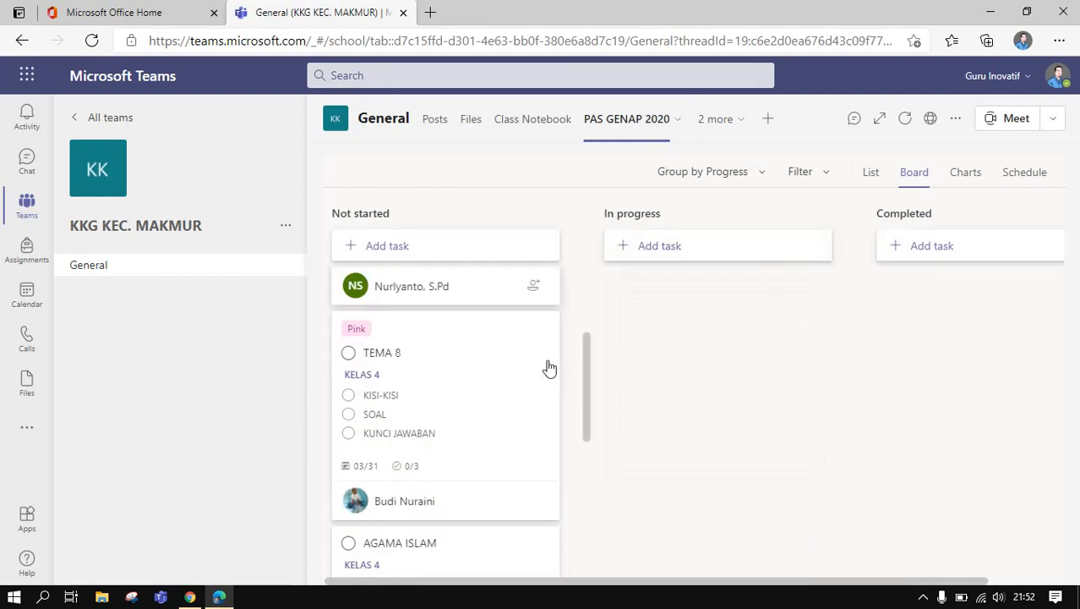
pyautogui.scroll(2, 541, 355)
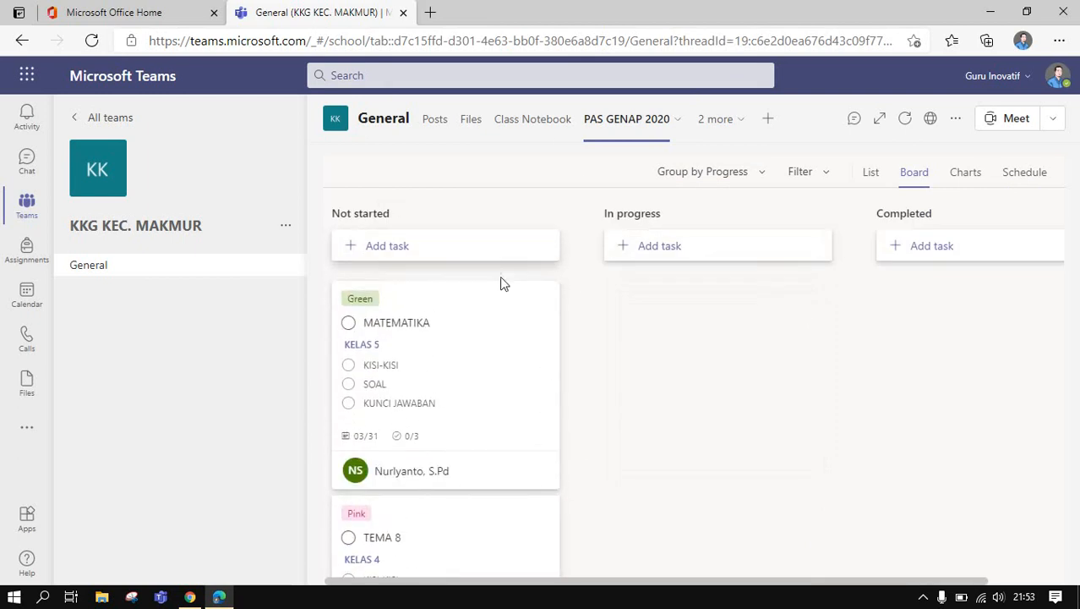
pyautogui.scroll(-1, 502, 282)
pyautogui.scroll(-6, 446, 330)
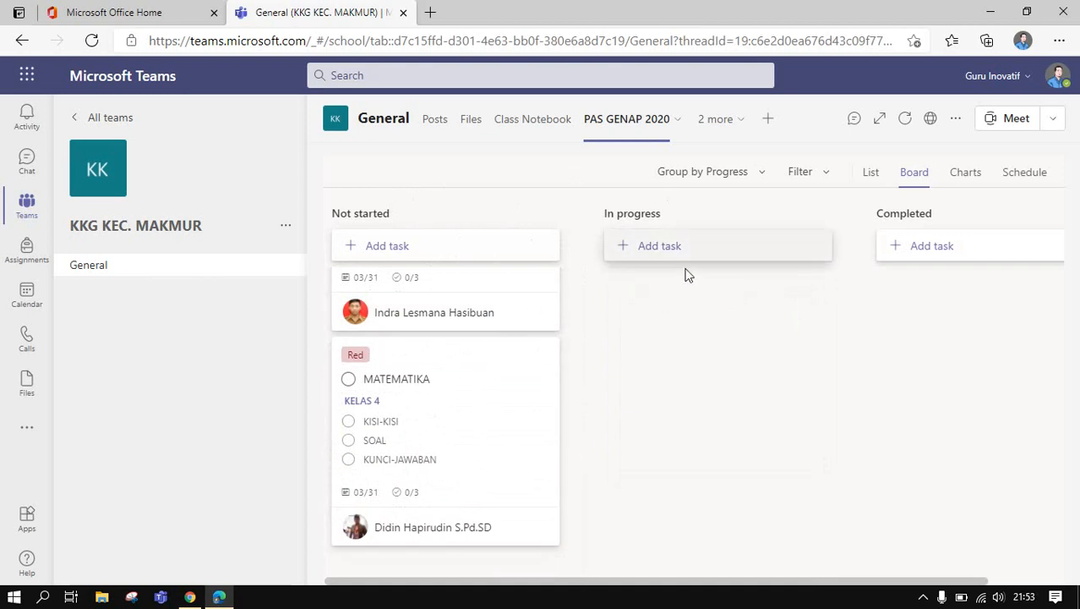
pyautogui.click(820, 172)
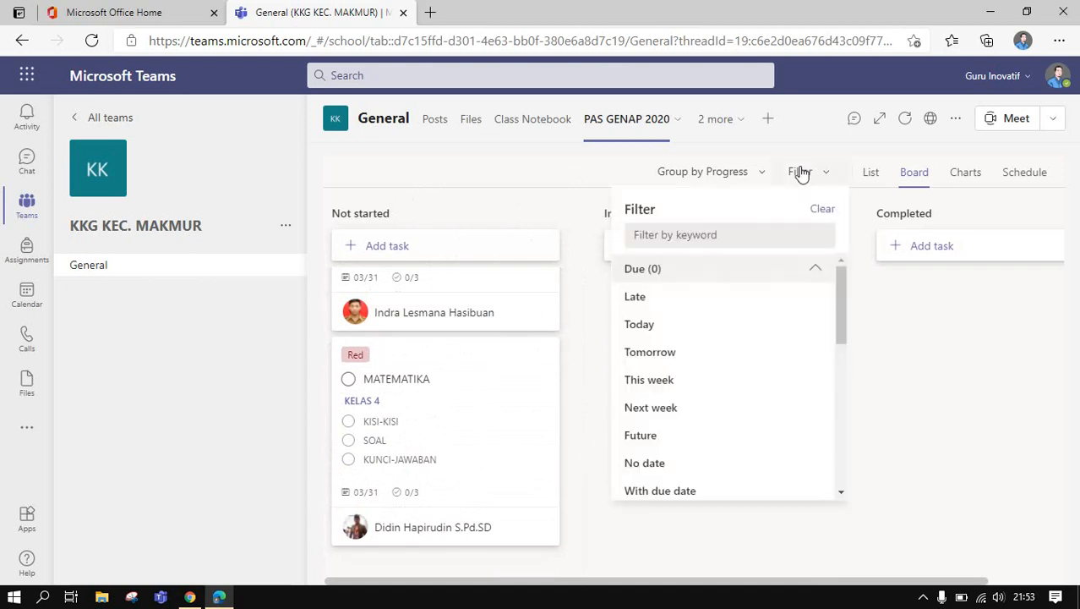
# - View the plan's tasks as a list and return to the board view
pyautogui.click(872, 177)
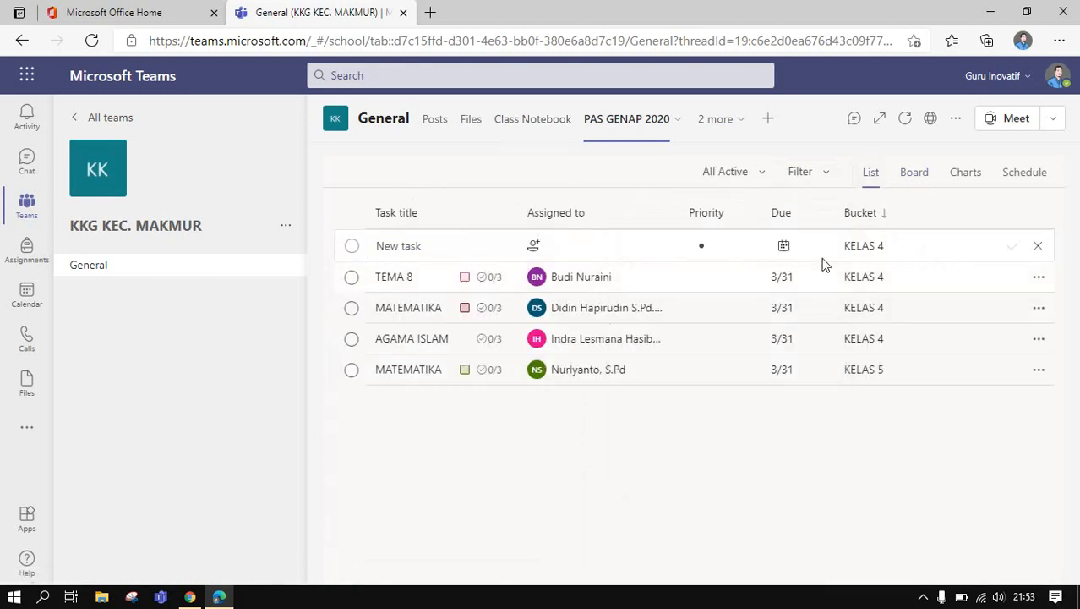
pyautogui.click(913, 174)
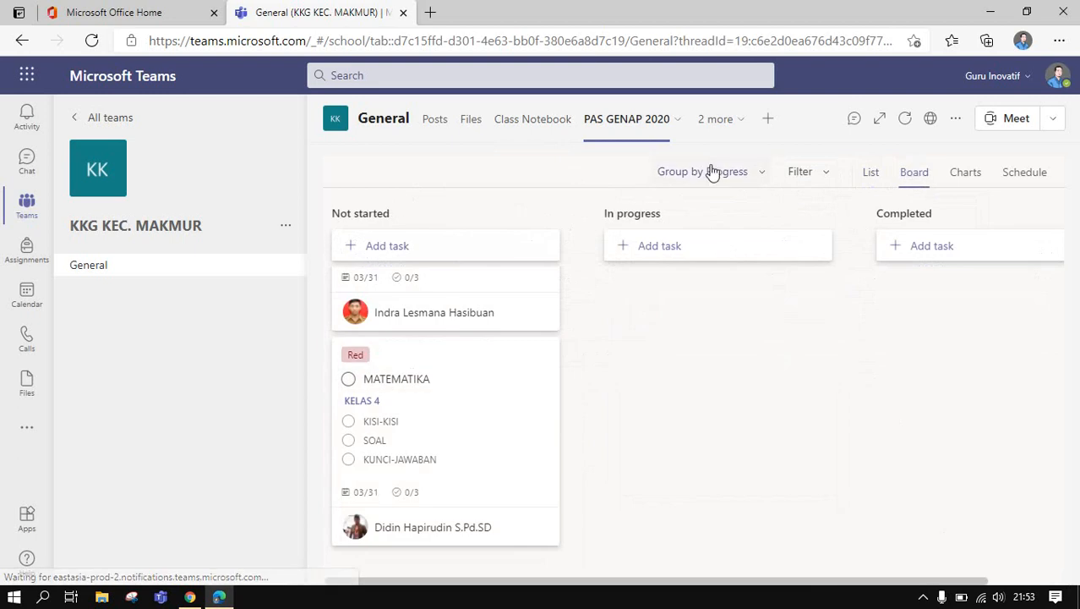
pyautogui.scroll(-5, 531, 290)
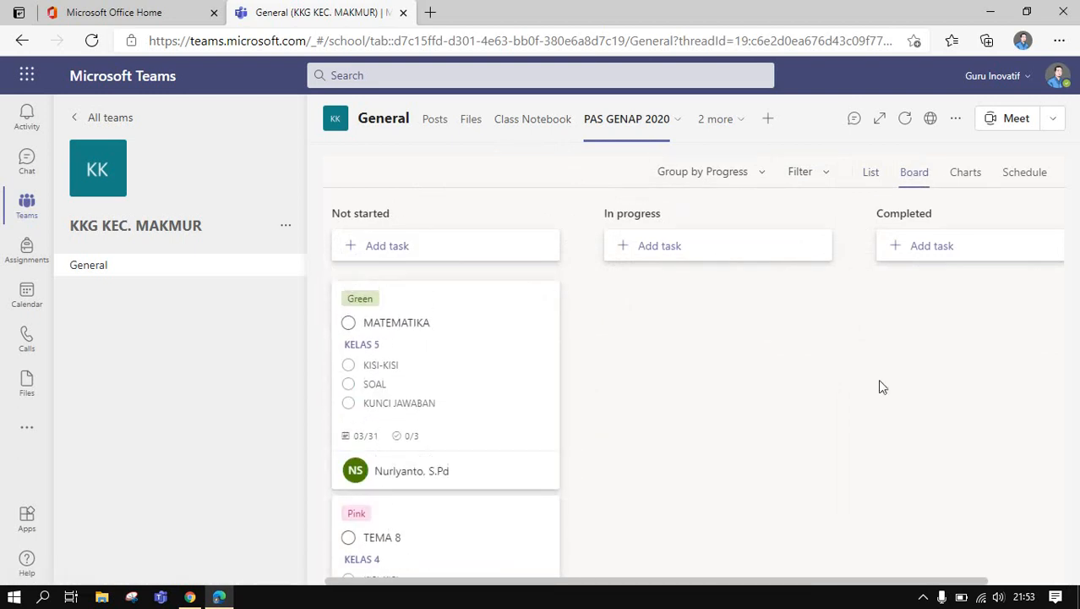
# - Show the plan's charts and examine the status, bucket, priority and member breakdowns
pyautogui.click(965, 179)
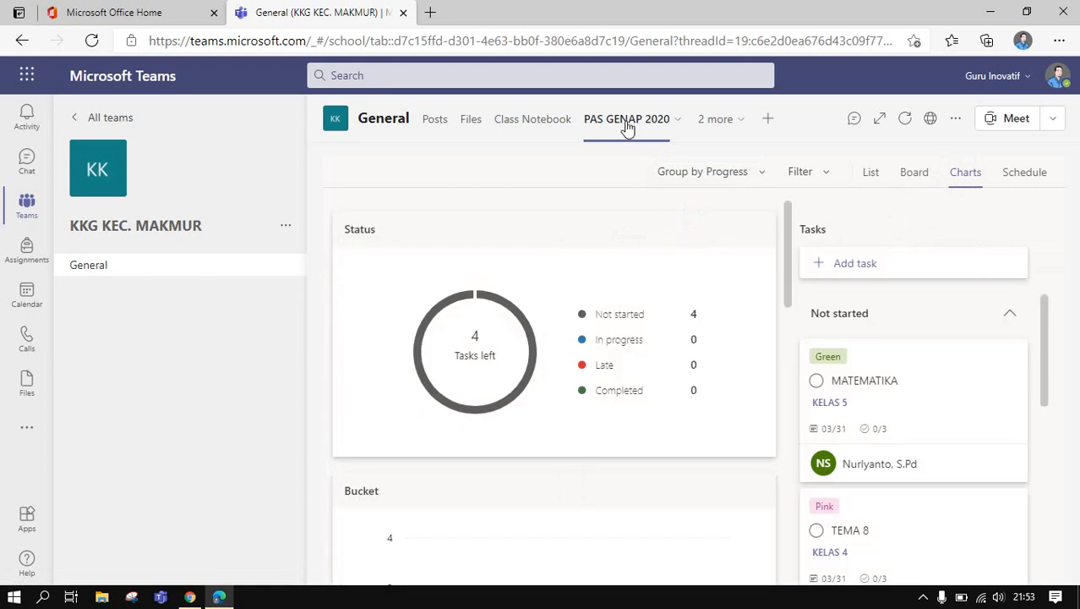
pyautogui.scroll(-8, 607, 271)
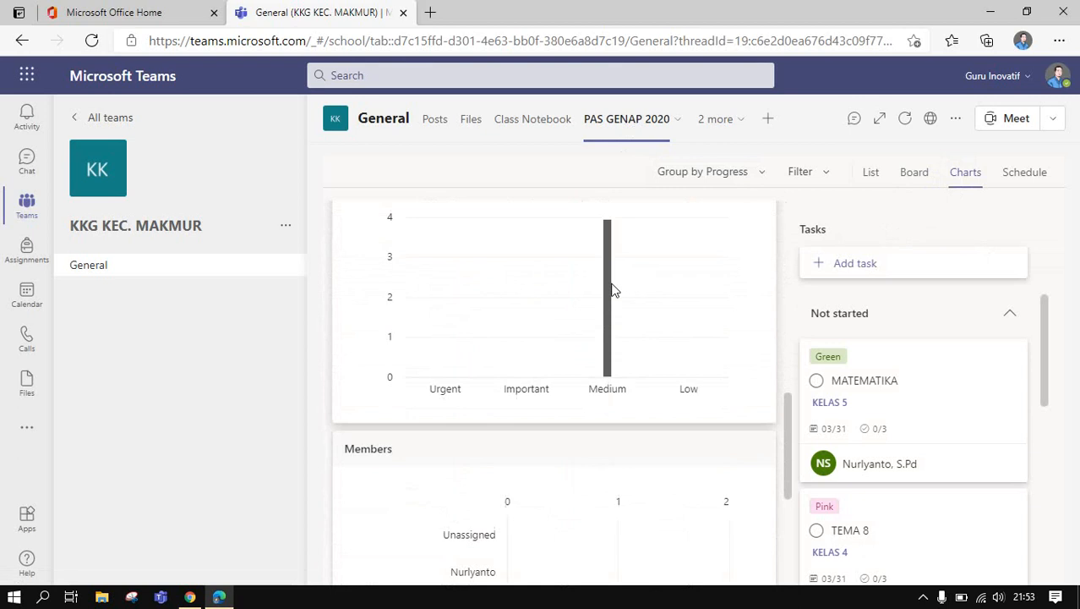
pyautogui.scroll(-2, 610, 285)
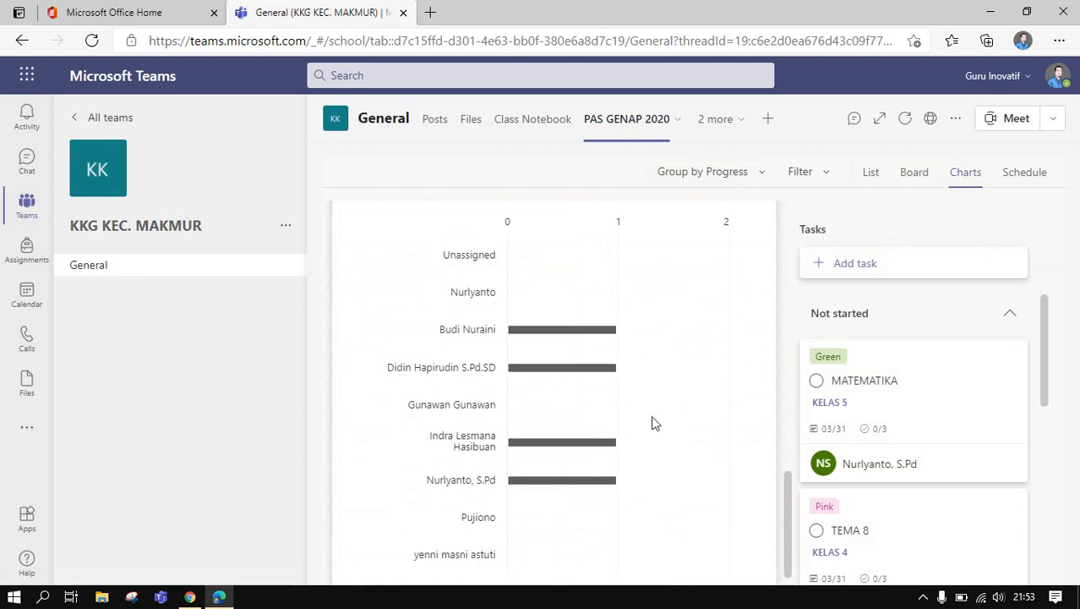
# - Show the plan's schedule as a month calendar, look through March 2021, and return to the board view
pyautogui.scroll(10, 651, 415)
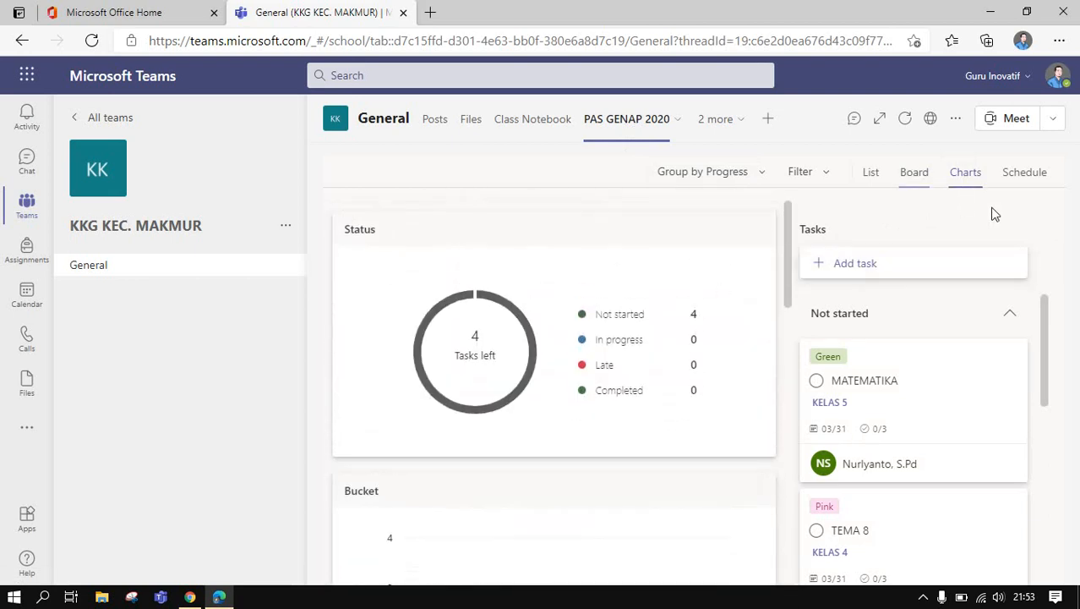
pyautogui.click(1024, 183)
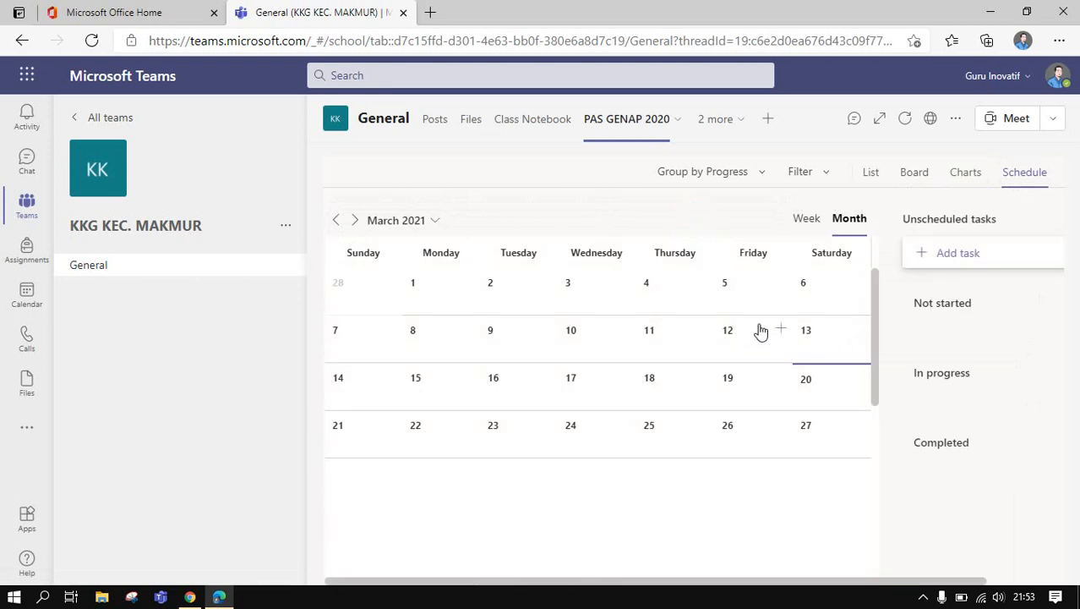
pyautogui.scroll(-2, 836, 363)
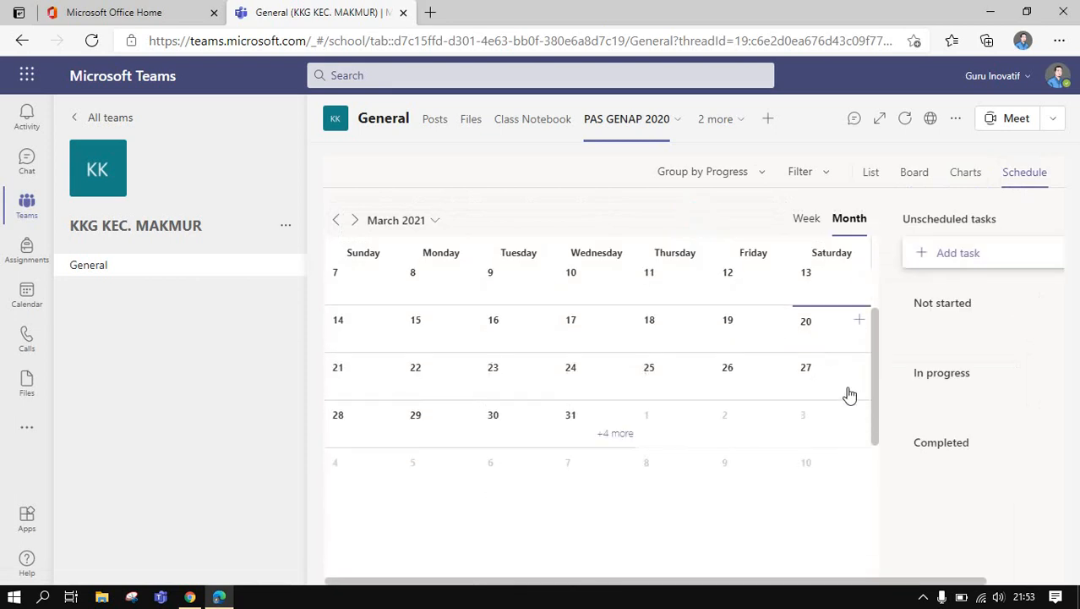
pyautogui.scroll(-1, 831, 457)
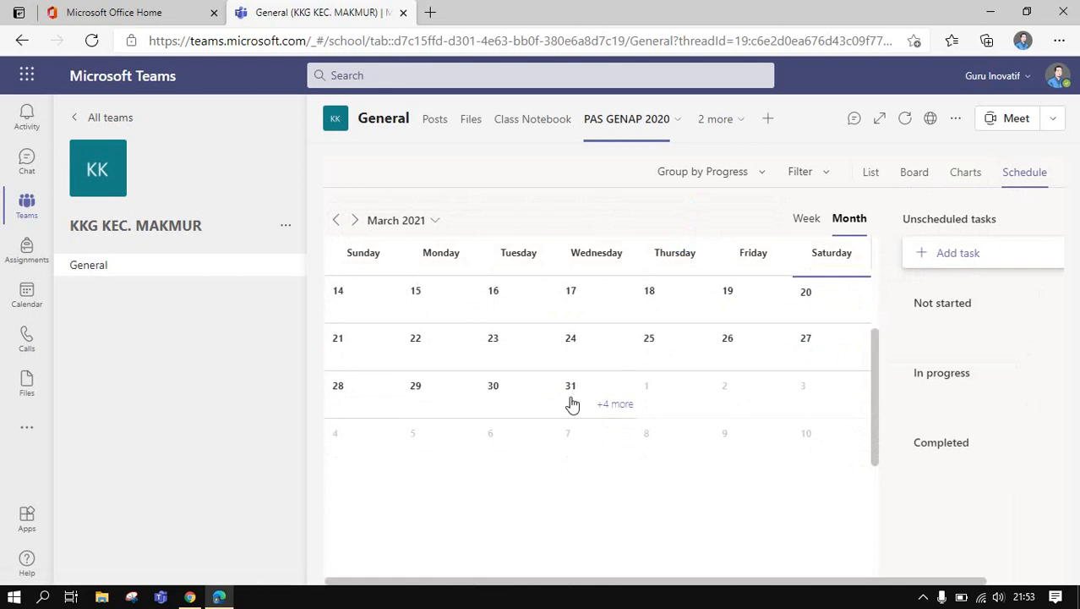
pyautogui.scroll(2, 622, 382)
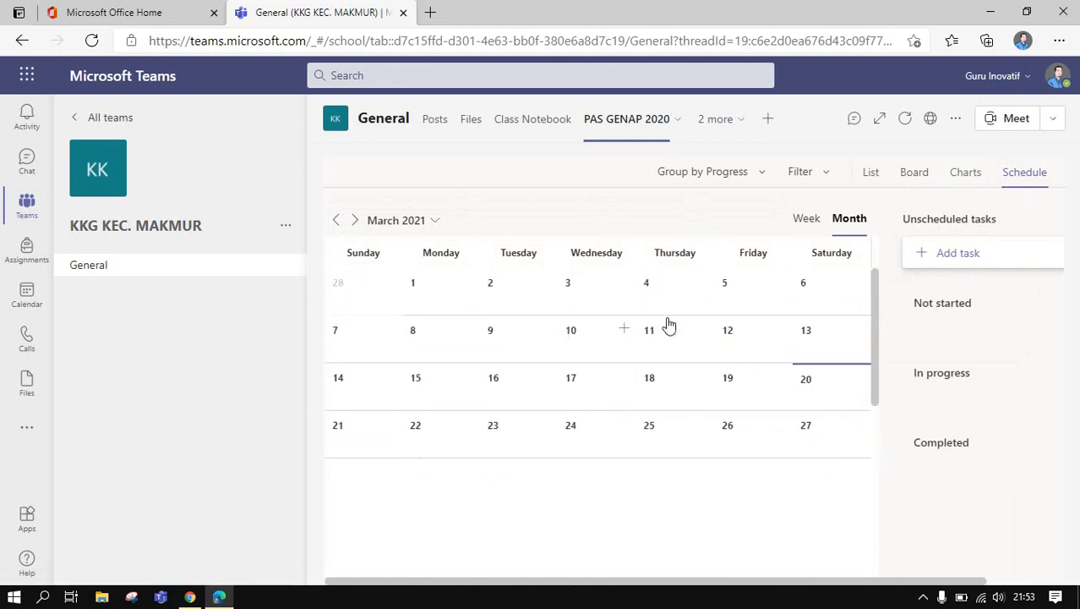
pyautogui.click(912, 173)
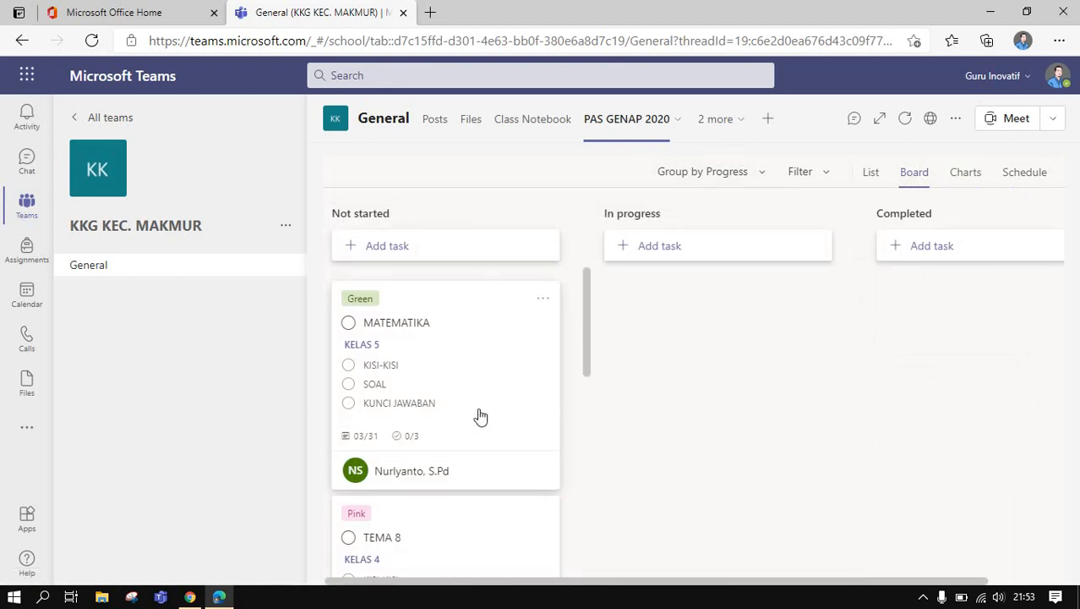
pyautogui.scroll(-1, 457, 410)
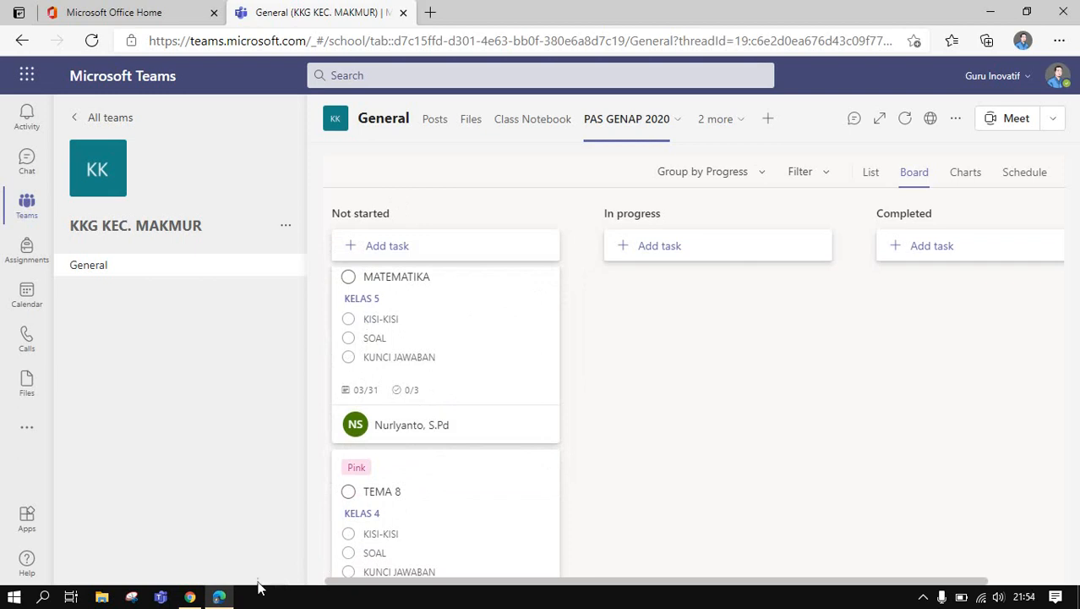
# - Switch to the member's Teams session in Chrome, open the KKG KEC. MAKMUR team's PAS GENAP 2020 plan, and look through its task cards
pyautogui.click(190, 597)
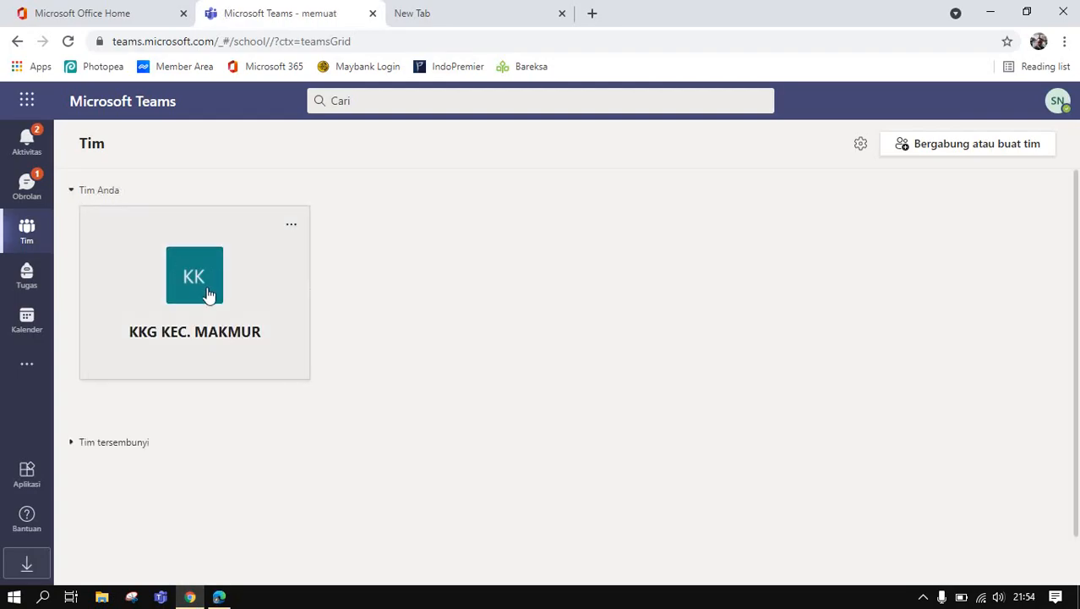
pyautogui.click(201, 297)
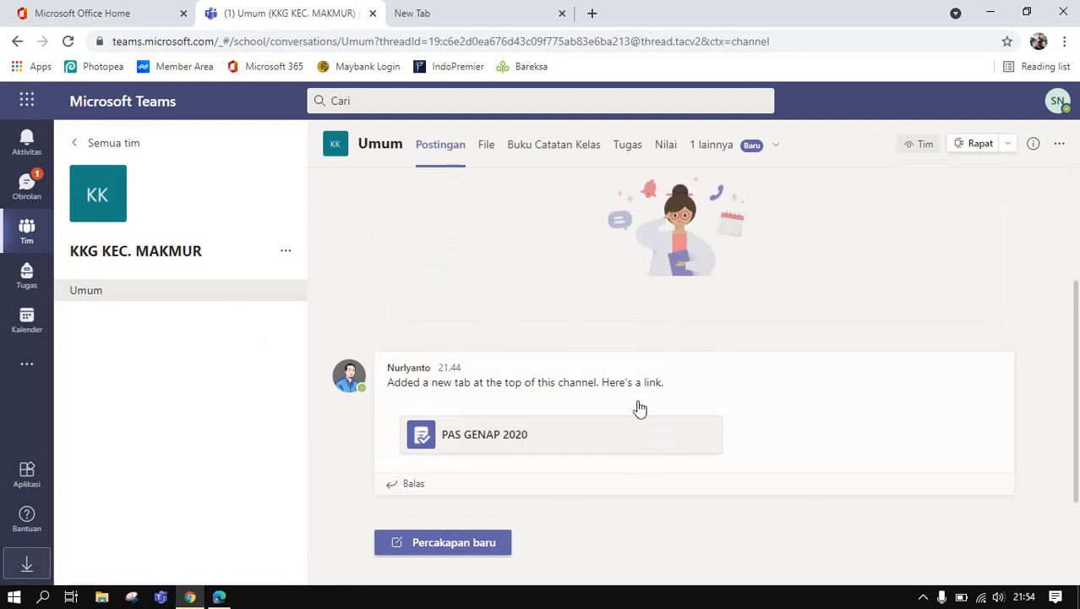
pyautogui.click(551, 437)
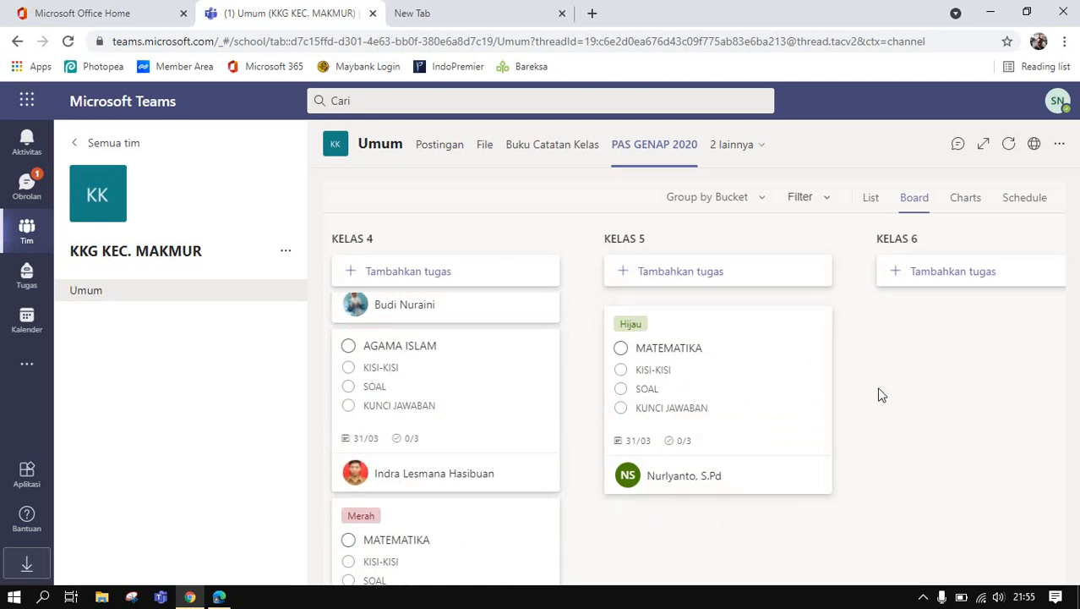
pyautogui.scroll(2, 525, 317)
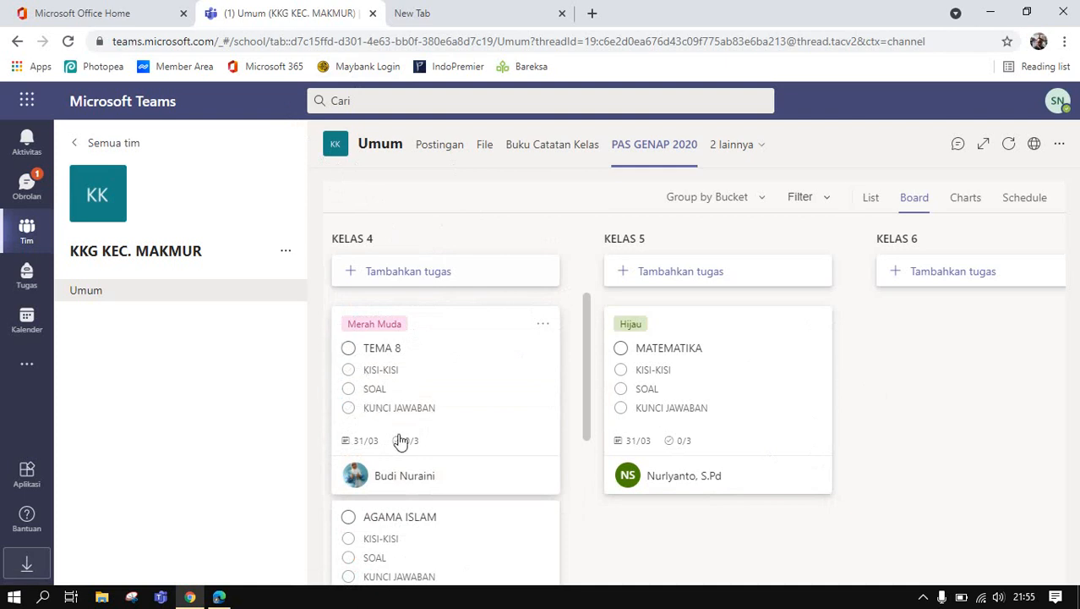
pyautogui.scroll(-4, 406, 443)
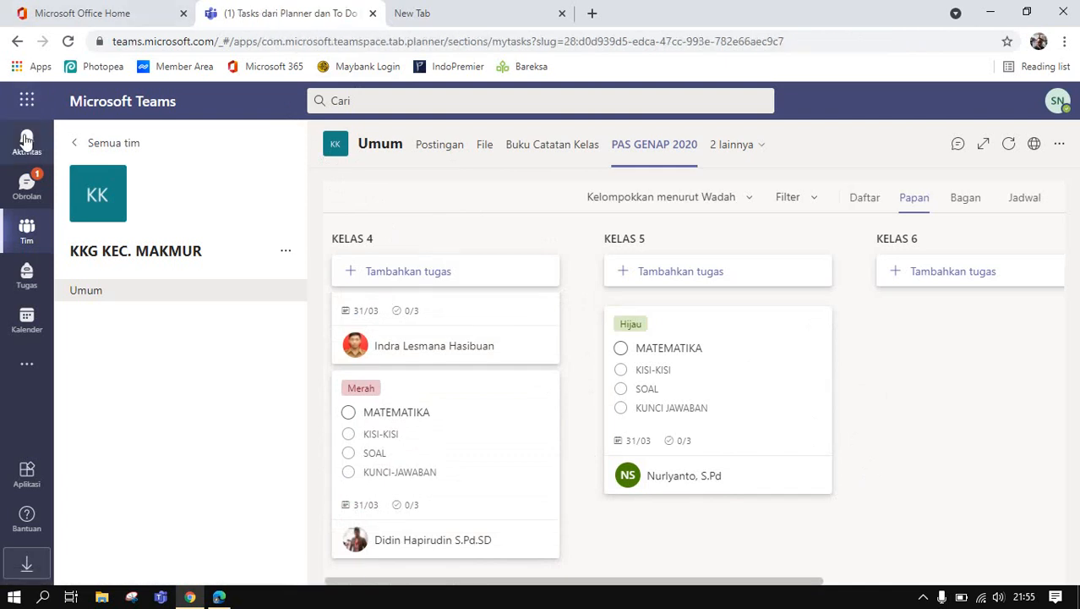
# - Open the assigned MATEMATIKA task from the member's activity feed and review its details and checklist
pyautogui.click(26, 140)
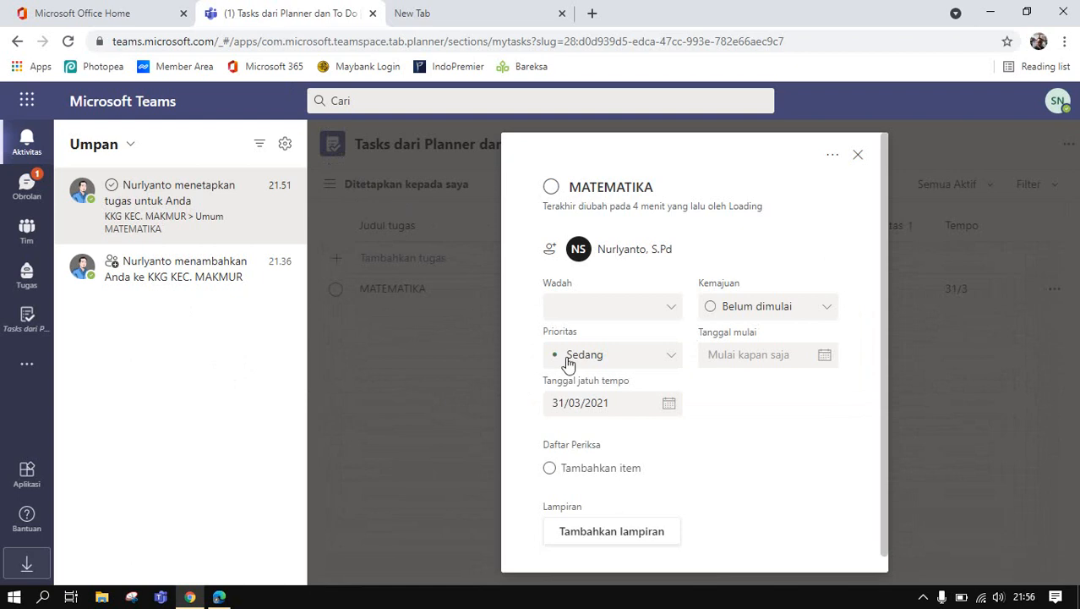
pyautogui.scroll(-1, 727, 389)
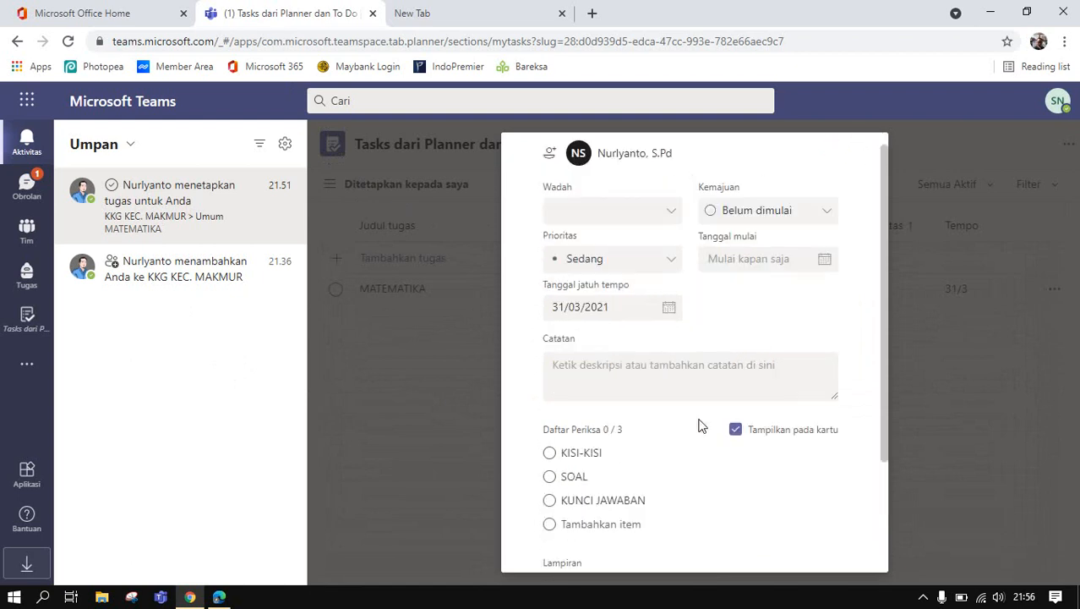
pyautogui.scroll(-1, 700, 431)
pyautogui.scroll(-1, 698, 442)
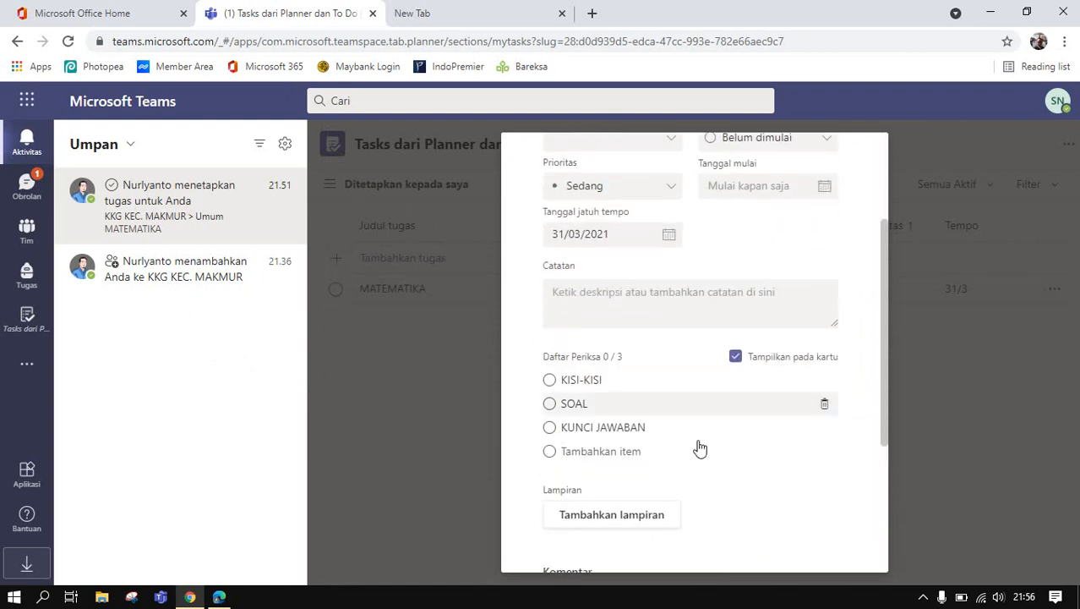
pyautogui.scroll(4, 698, 445)
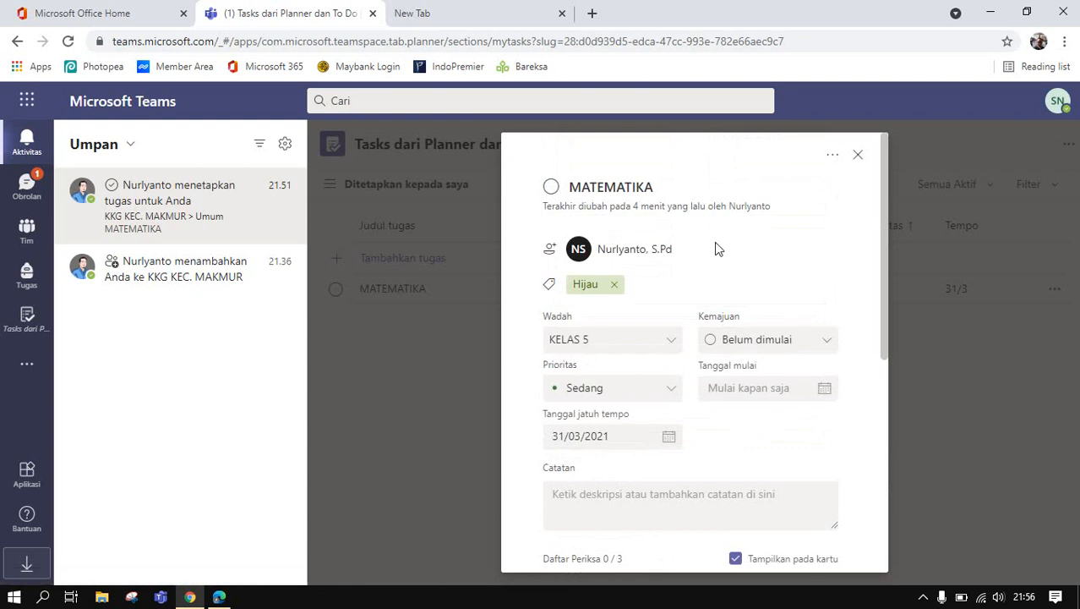
# - Mark the KISI-KISI checklist item of the MATEMATIKA task as done
pyautogui.scroll(-5, 715, 244)
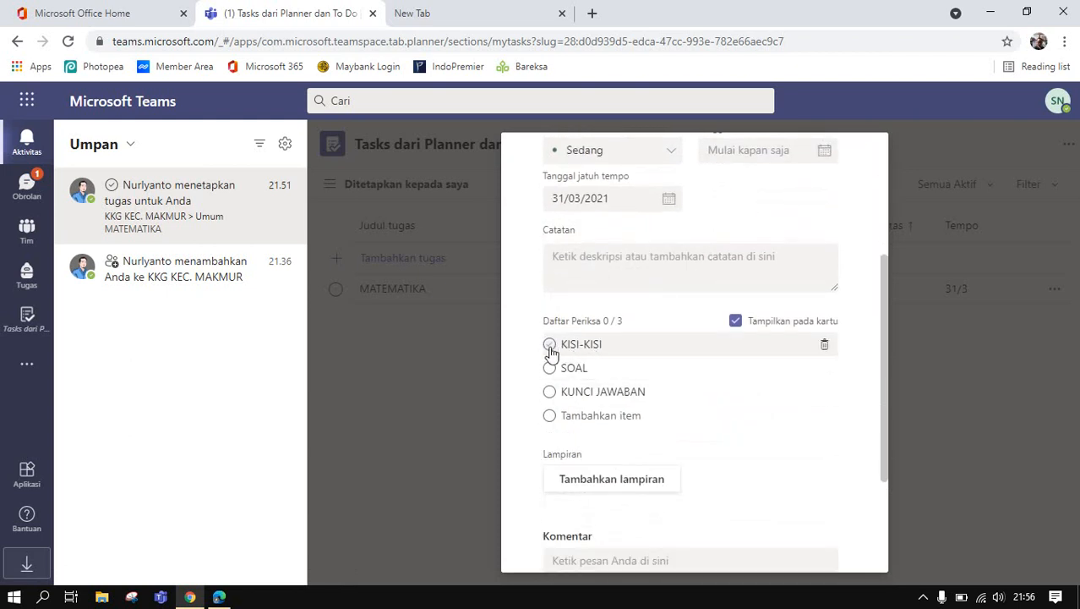
pyautogui.click(549, 345)
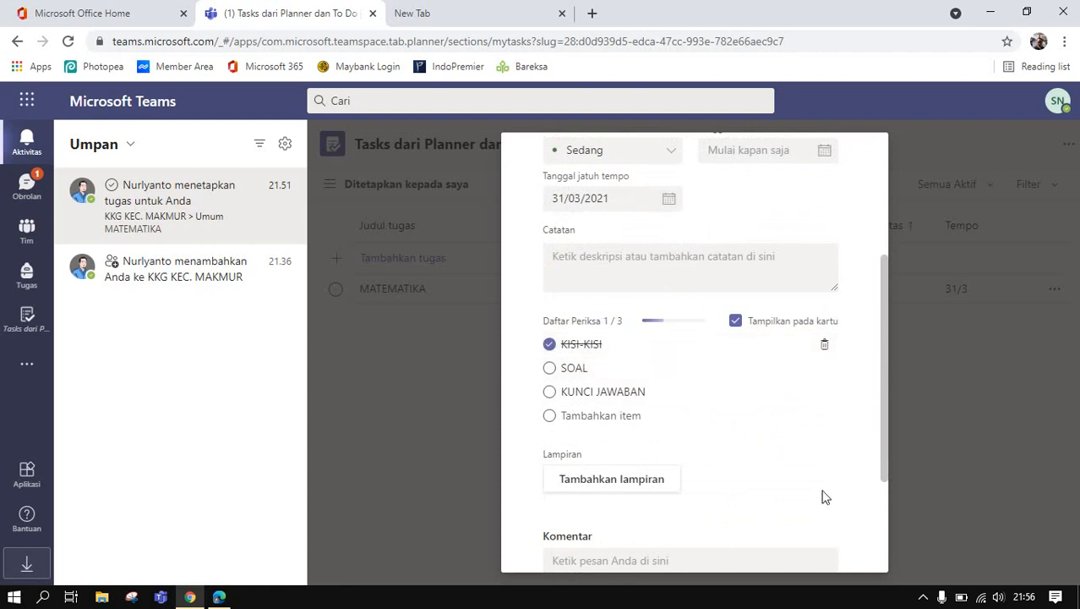
pyautogui.scroll(-2, 819, 489)
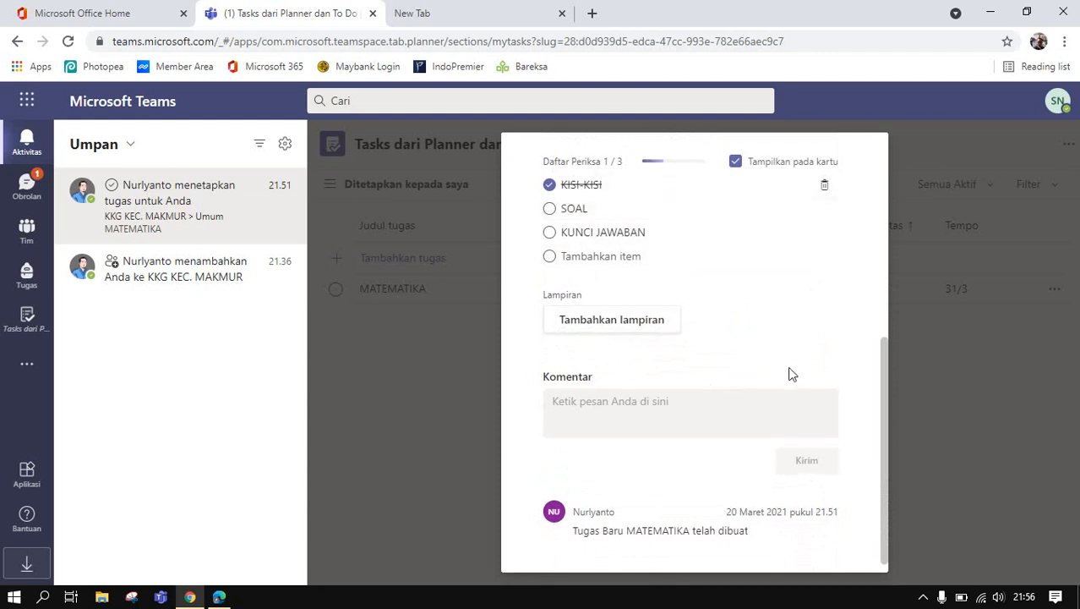
pyautogui.scroll(-1, 790, 375)
pyautogui.scroll(5, 789, 379)
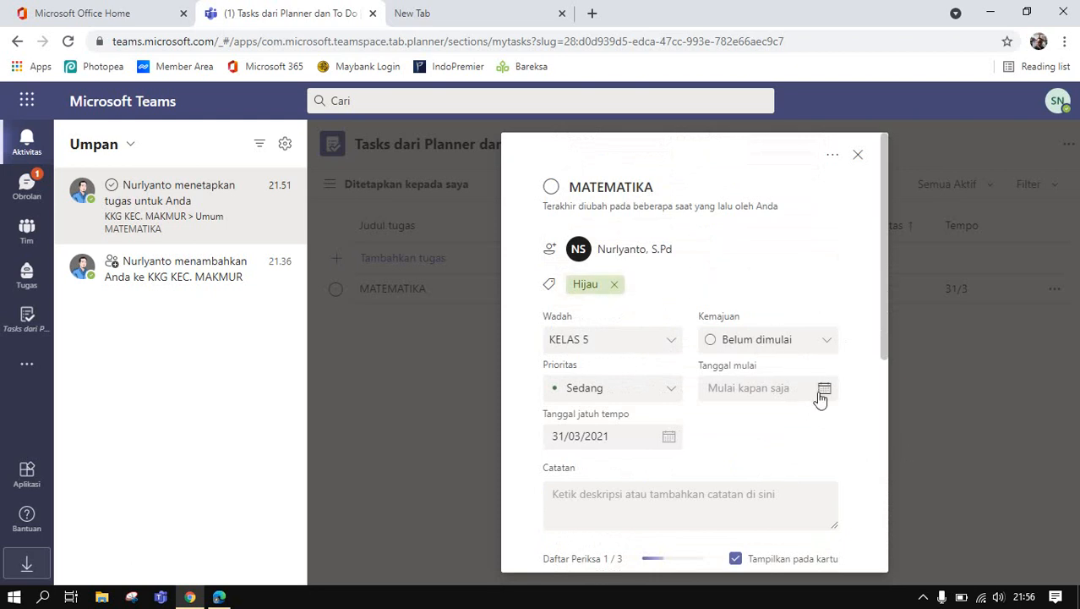
# - Set the MATEMATIKA task's progress to Sedang berlangsung and look over its checklist
pyautogui.click(804, 340)
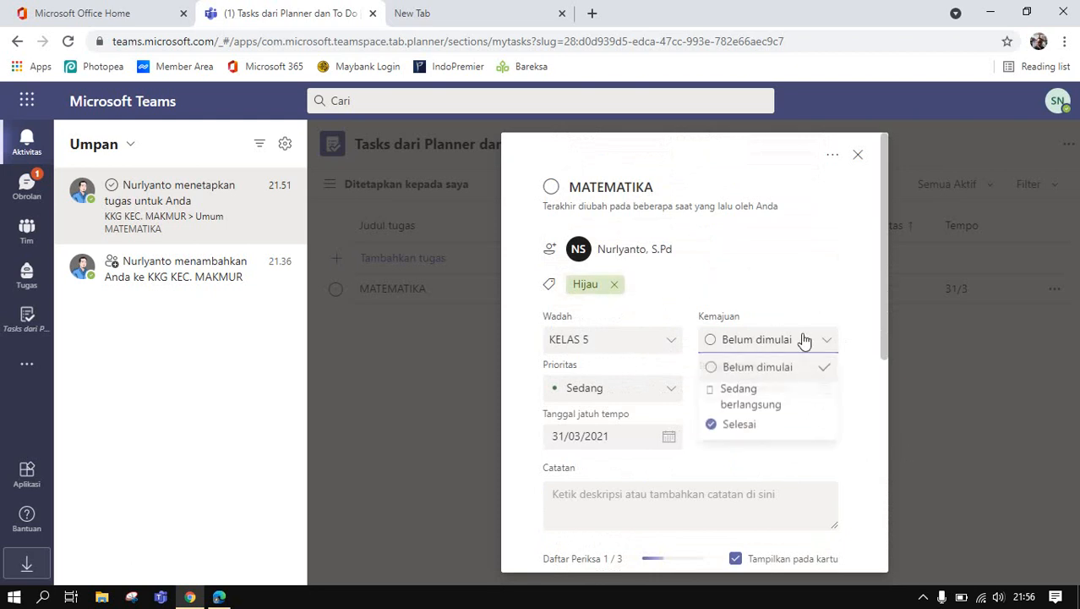
pyautogui.click(751, 396)
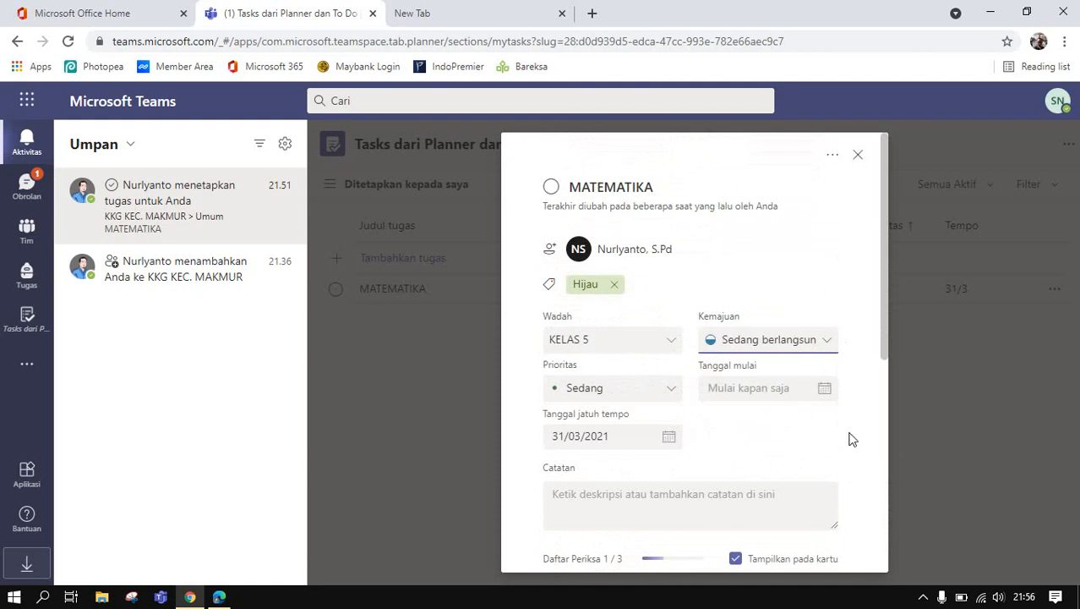
pyautogui.scroll(-5, 845, 436)
pyautogui.scroll(2, 840, 410)
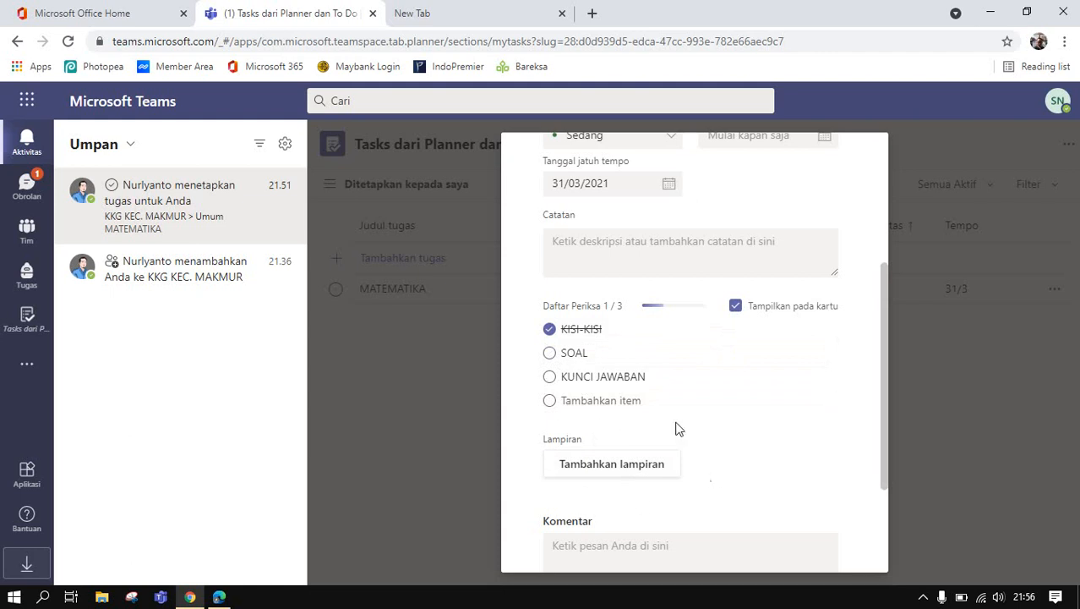
pyautogui.scroll(4, 784, 484)
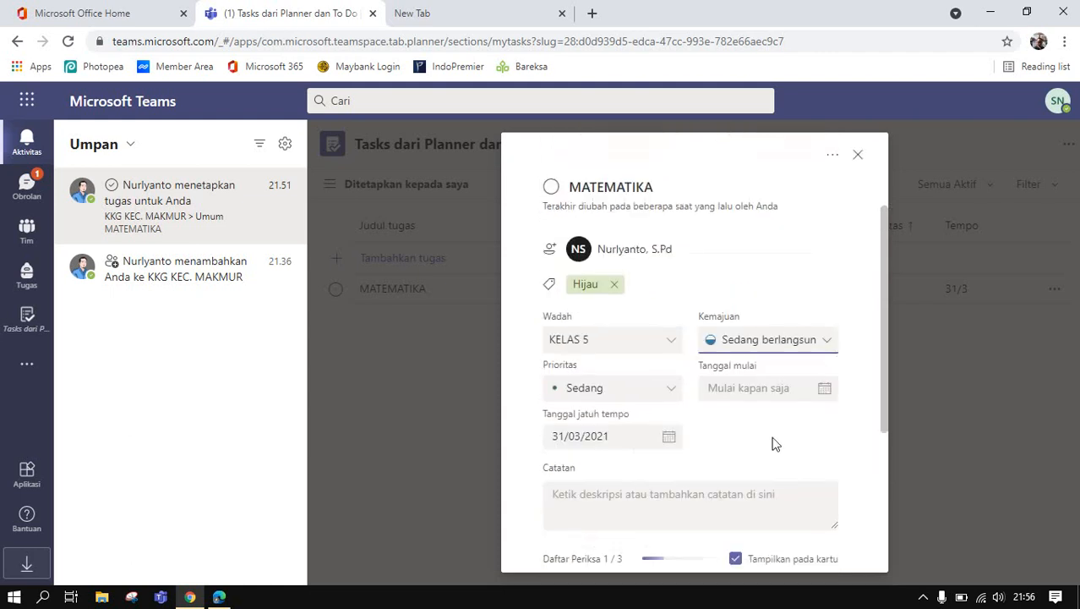
# - Check the progress options offered for the MATEMATIKA task and its remaining checklist, attachment and comment sections
pyautogui.click(735, 342)
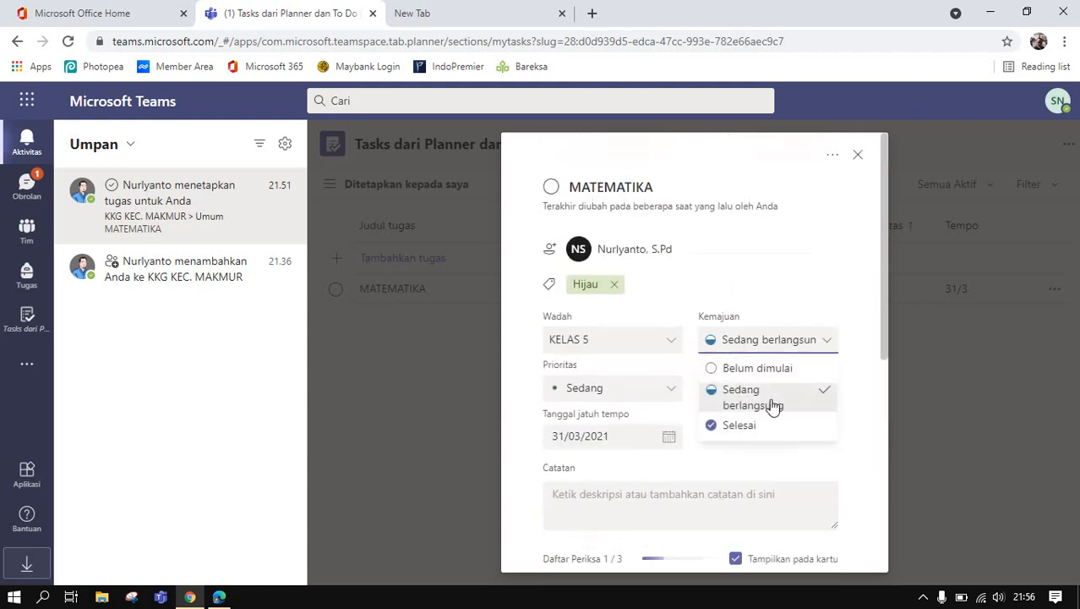
pyautogui.click(833, 275)
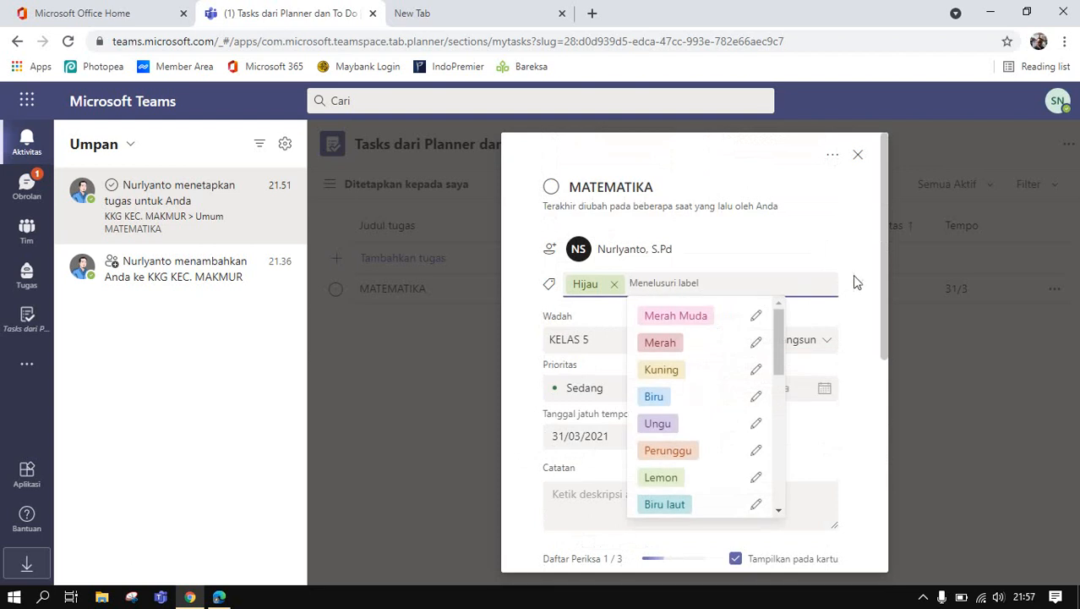
pyautogui.click(856, 267)
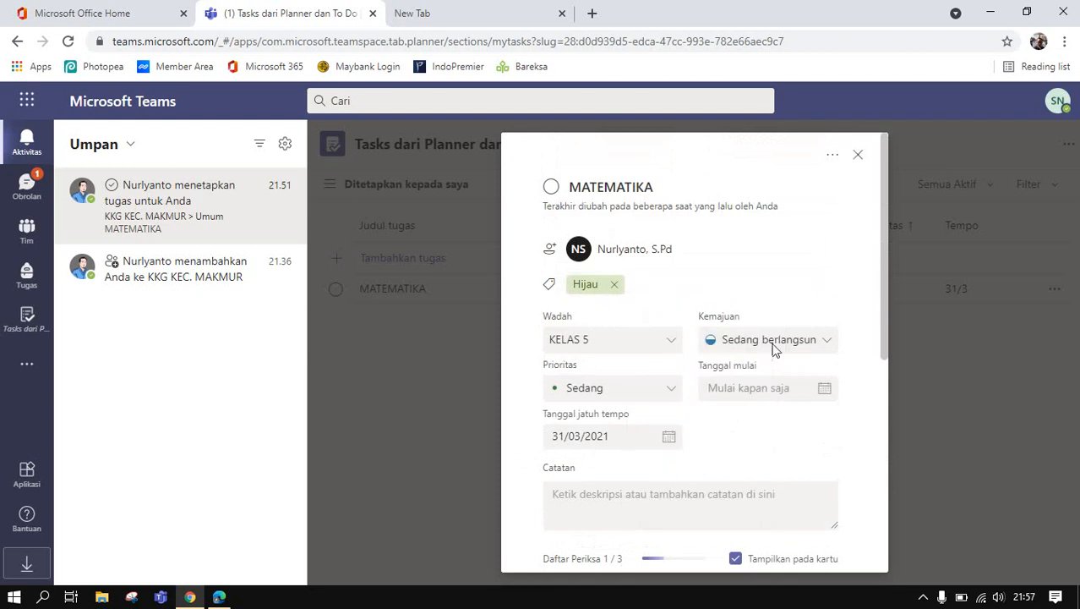
pyautogui.scroll(-4, 765, 372)
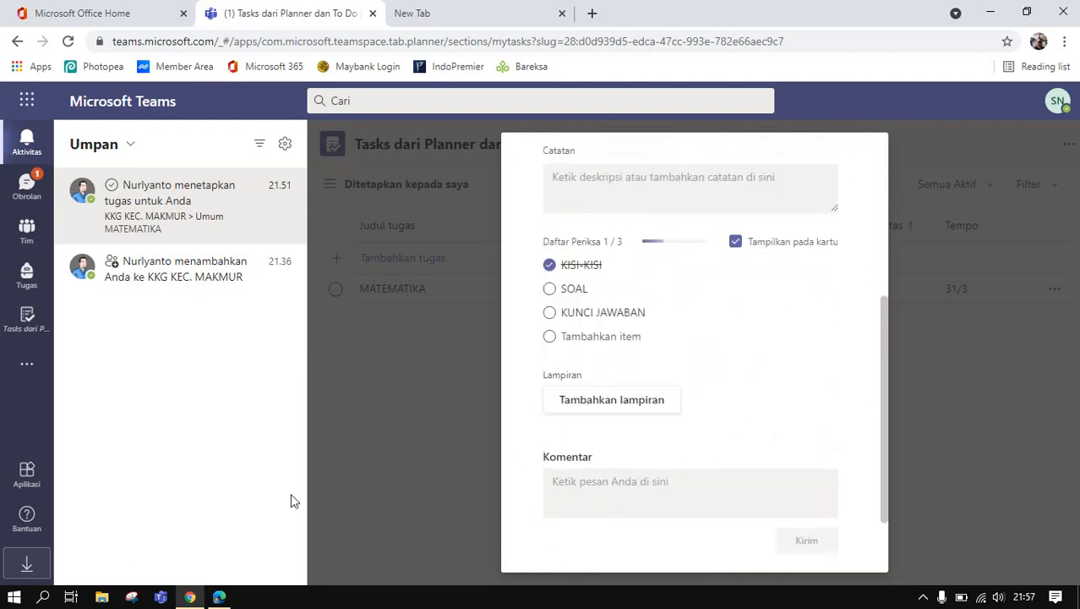
# - Switch back to the plan owner's Teams session in Edge and review the KELAS 5 MATEMATIKA task's progress, checklist and comments
pyautogui.click(219, 596)
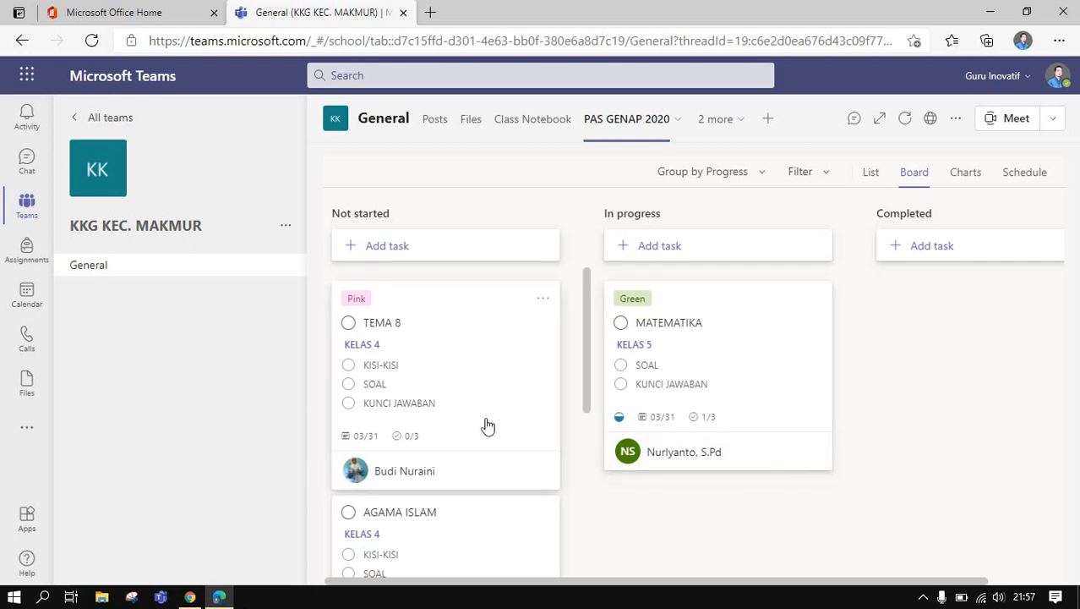
pyautogui.scroll(-1, 485, 426)
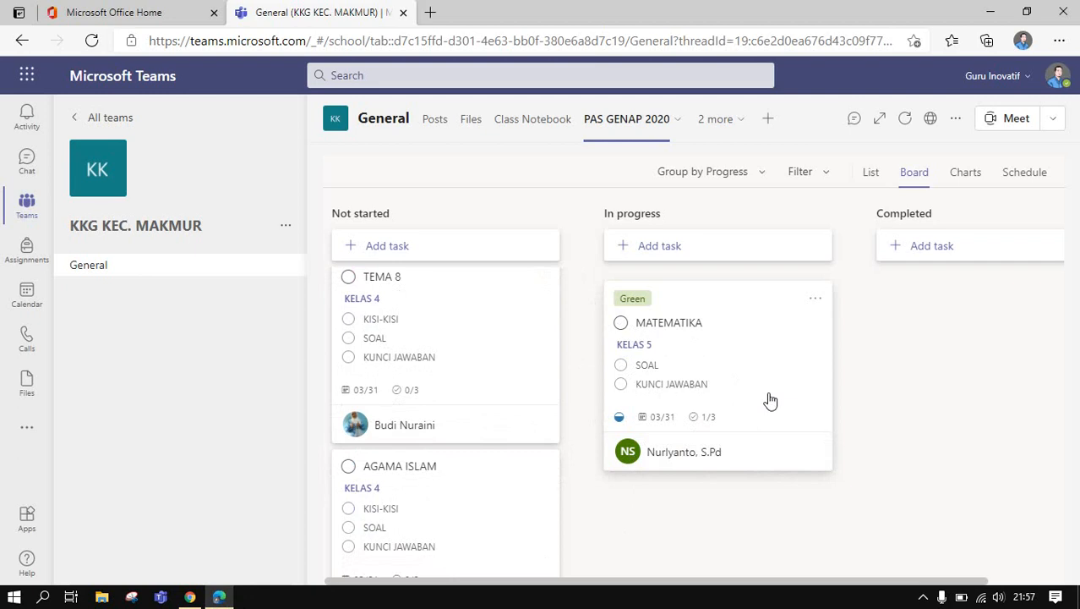
pyautogui.click(769, 400)
pyautogui.scroll(-1, 815, 388)
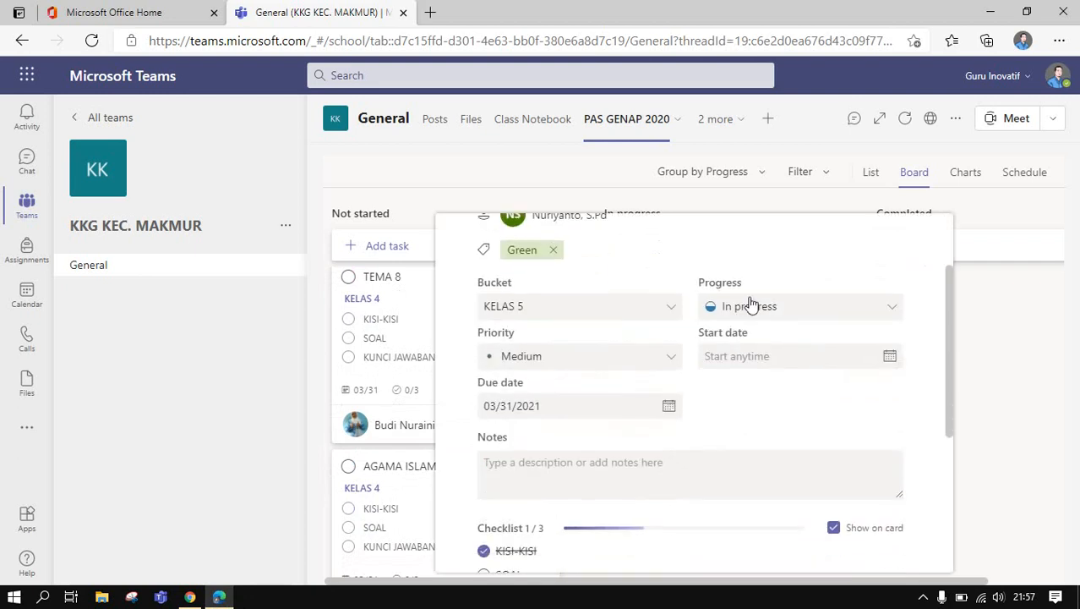
pyautogui.scroll(-3, 753, 449)
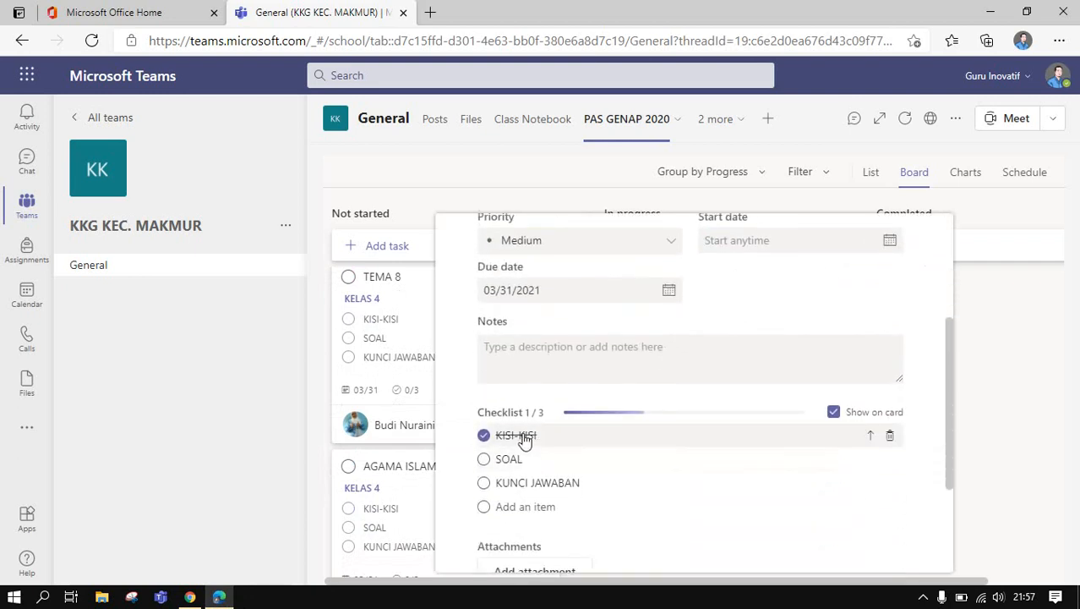
pyautogui.scroll(-3, 541, 448)
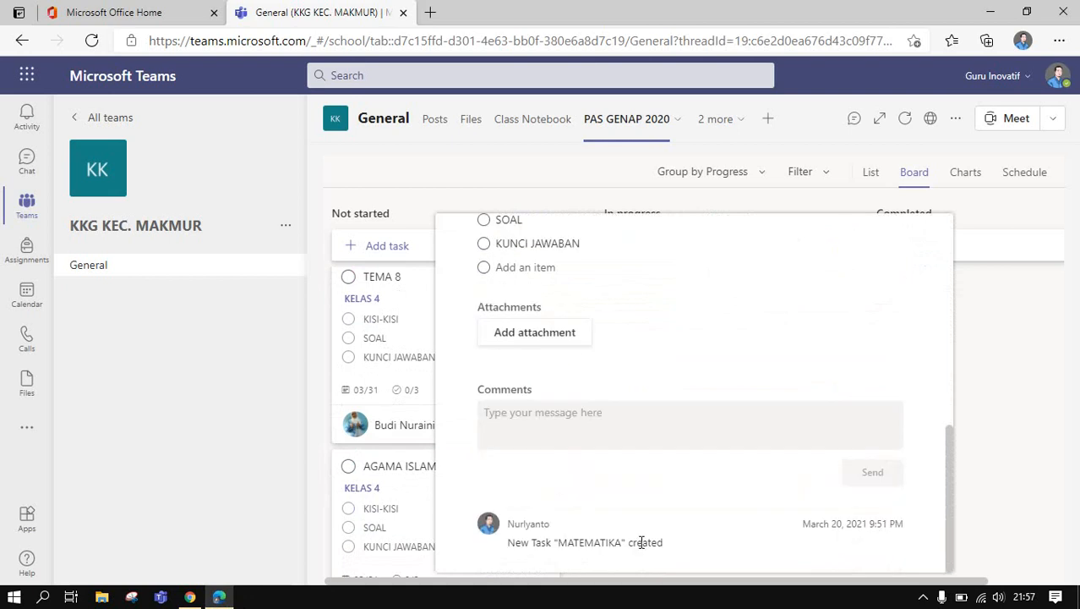
pyautogui.scroll(6, 640, 542)
pyautogui.click(971, 415)
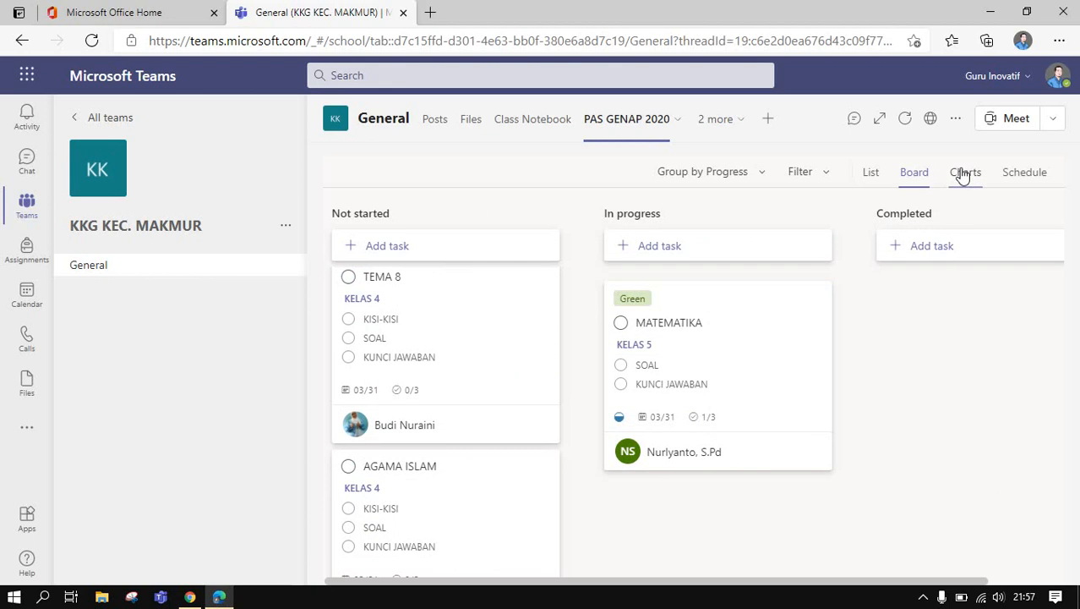
# - Check the board's grouping options, keep grouping by Progress, and look through the Not started tasks
pyautogui.click(758, 176)
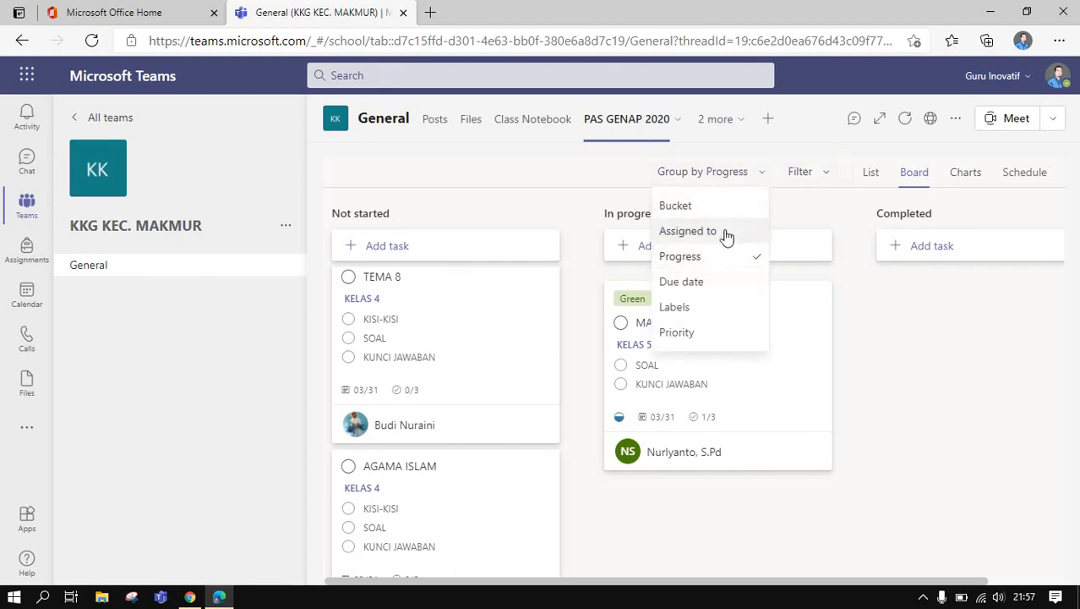
pyautogui.click(710, 260)
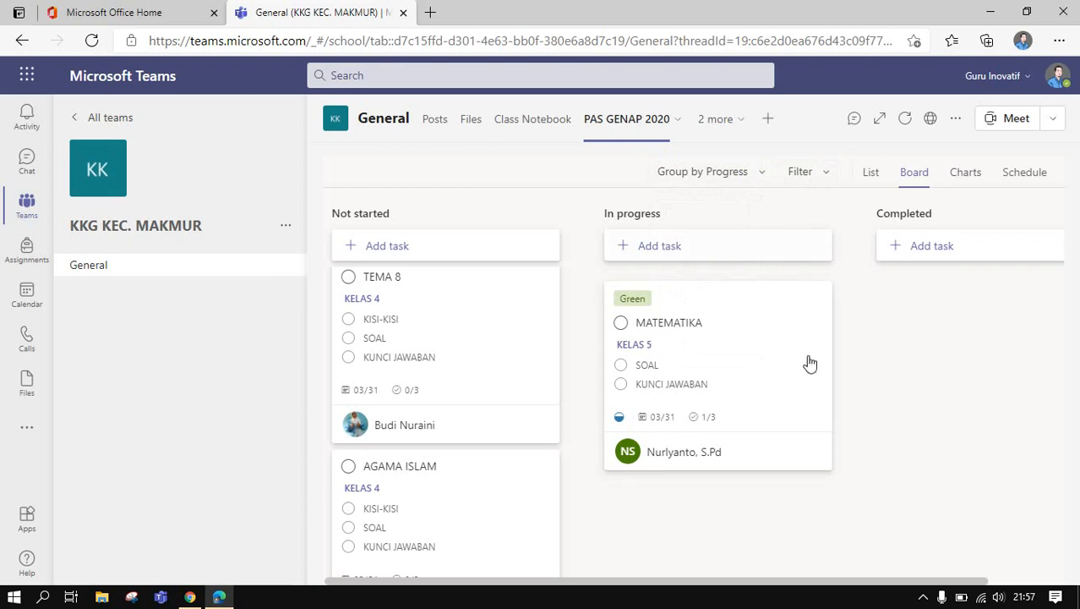
pyautogui.scroll(1, 492, 304)
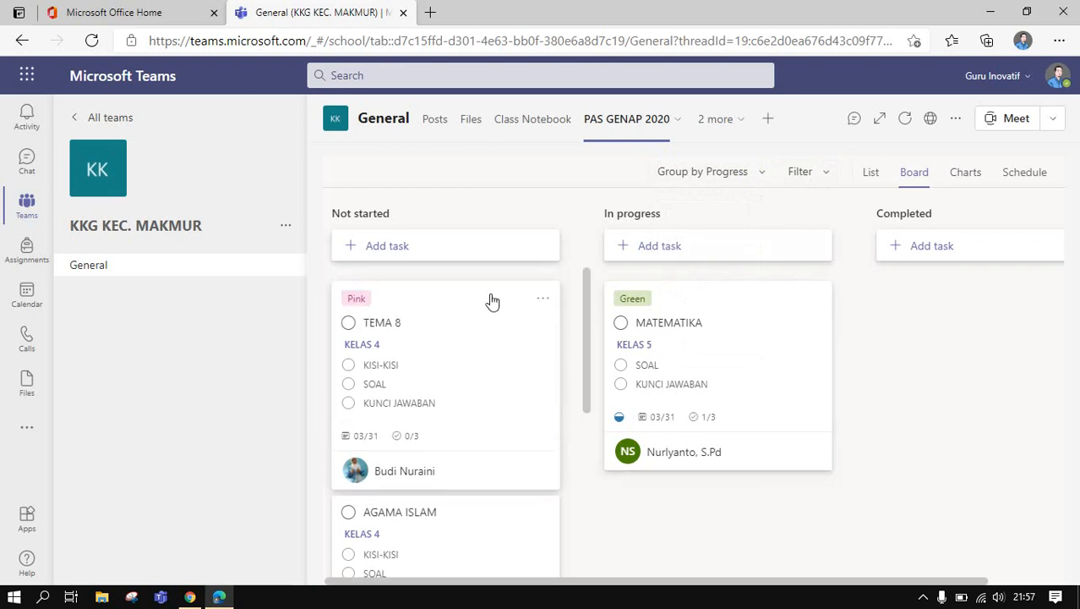
pyautogui.scroll(-5, 420, 397)
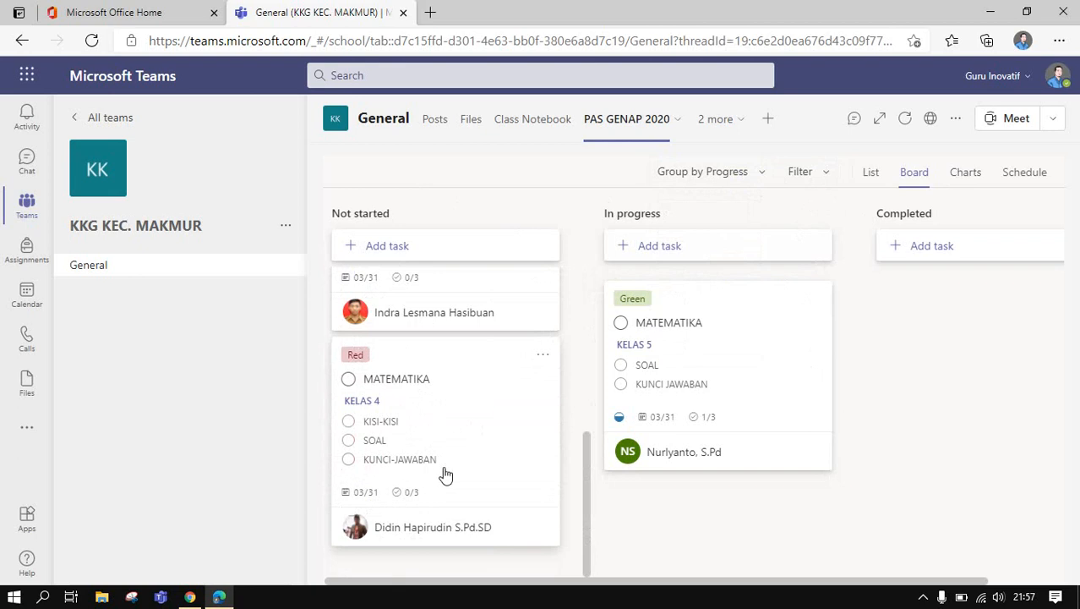